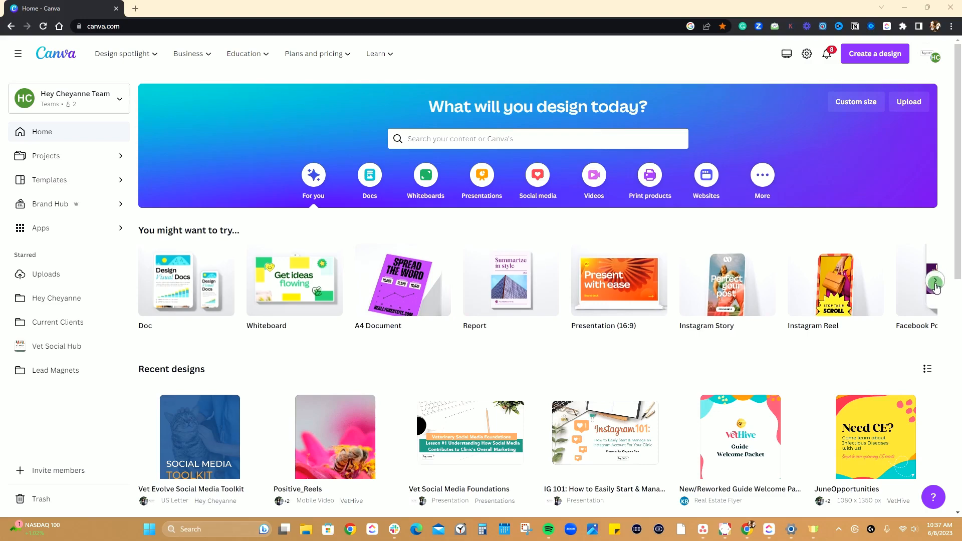
Browse the suggested design types under "You might want to try..." and return to the start of the row.
click(935, 283)
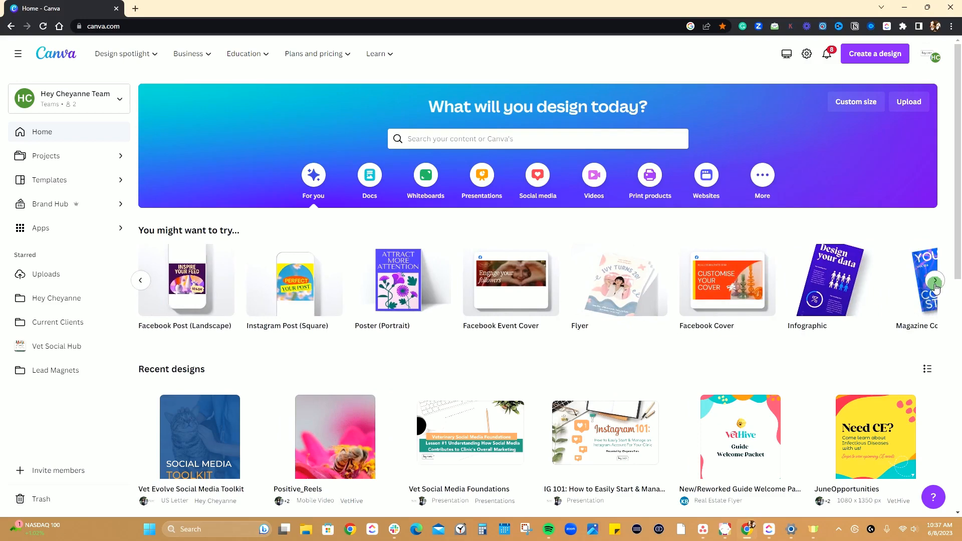
mouse_move(641, 313)
click(935, 281)
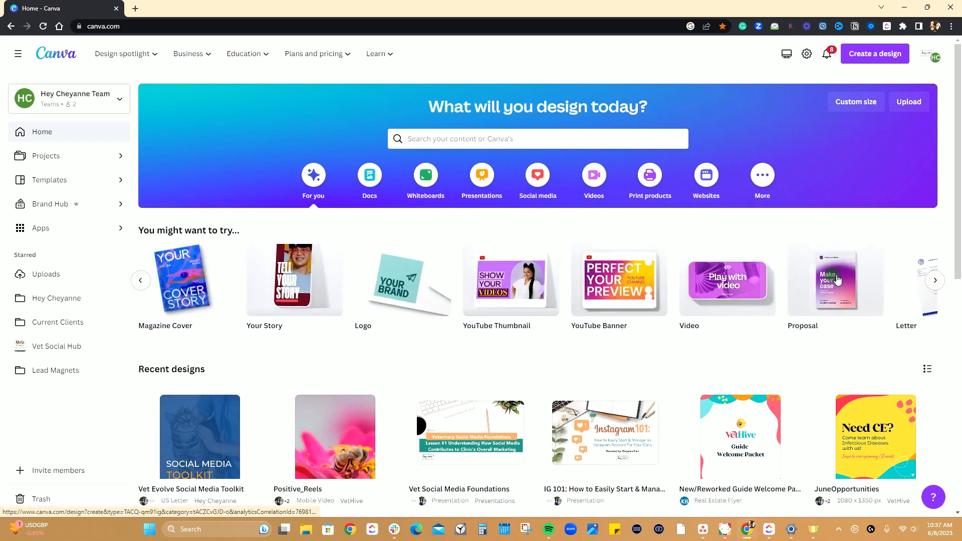
click(935, 281)
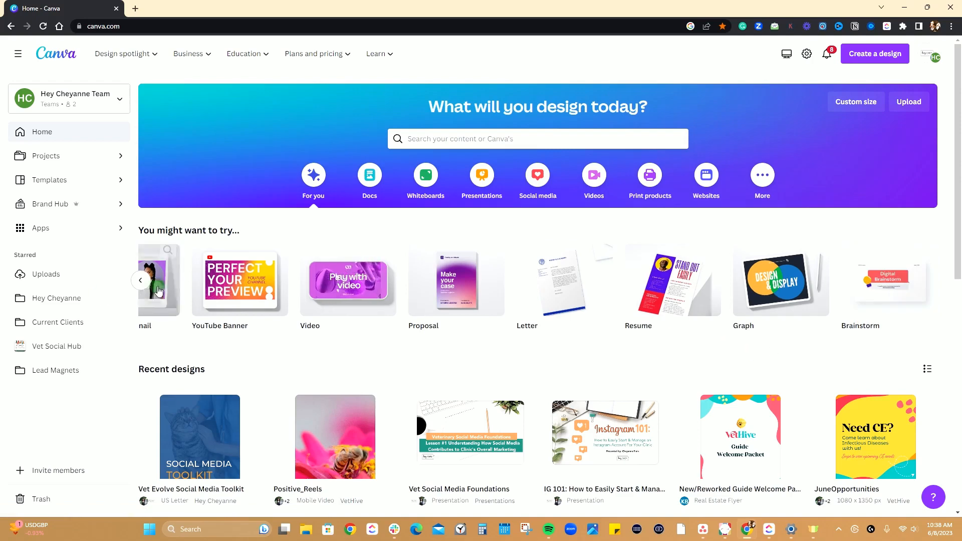
click(141, 282)
click(141, 282)
click(142, 281)
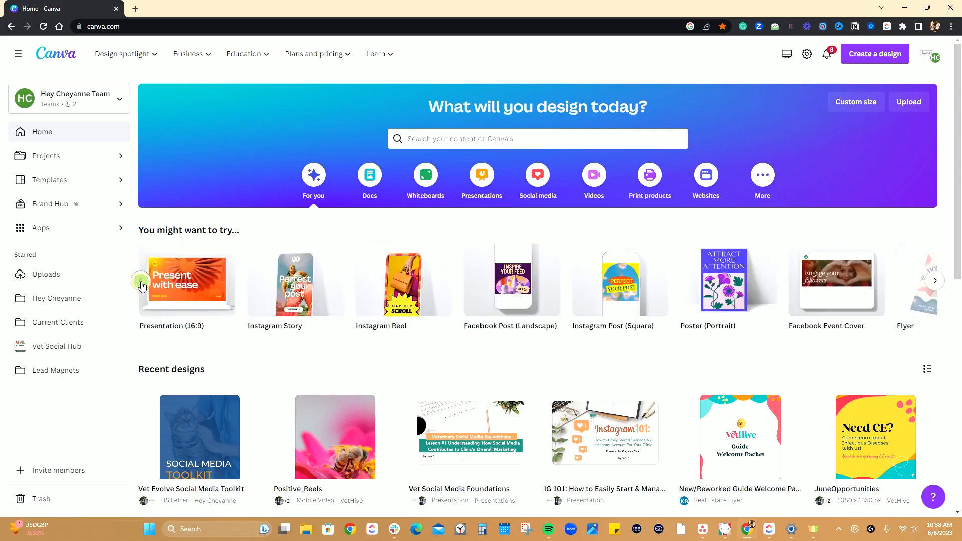
click(142, 282)
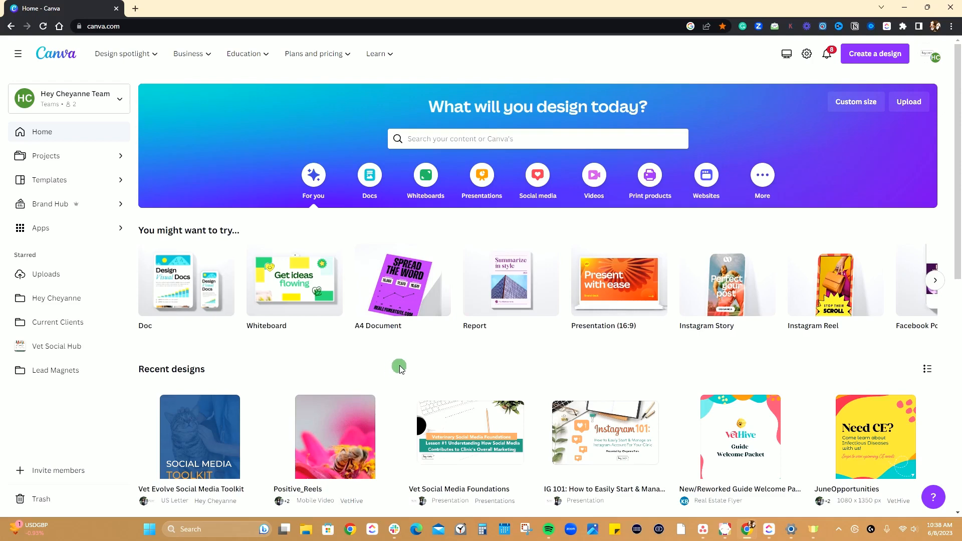
Search for "social media posts" among templates and existing projects, and clear the search.
click(486, 140)
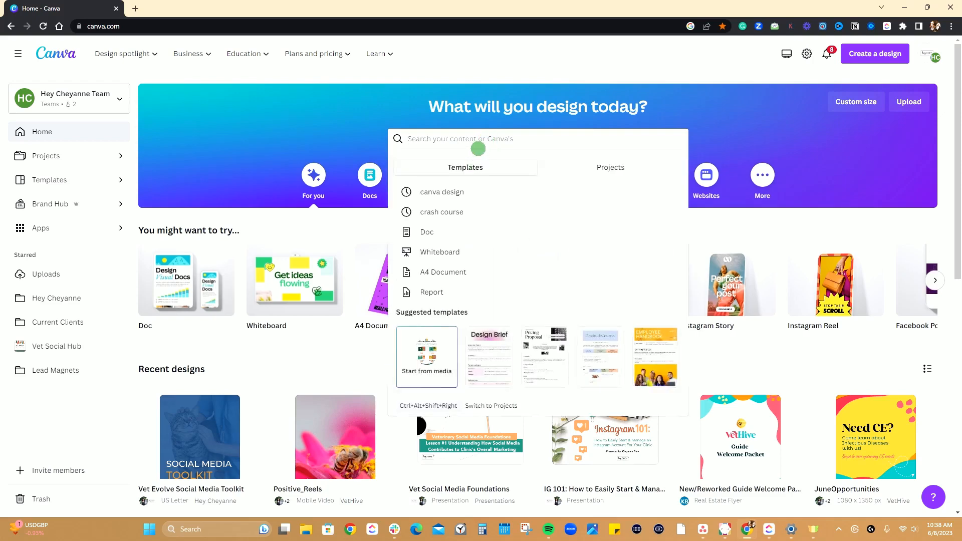
text(social media )
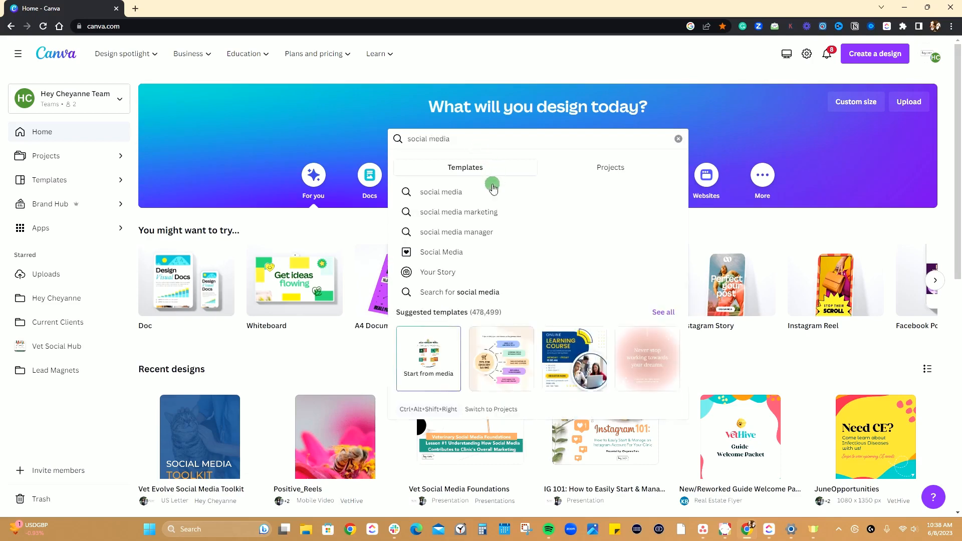
text(posts)
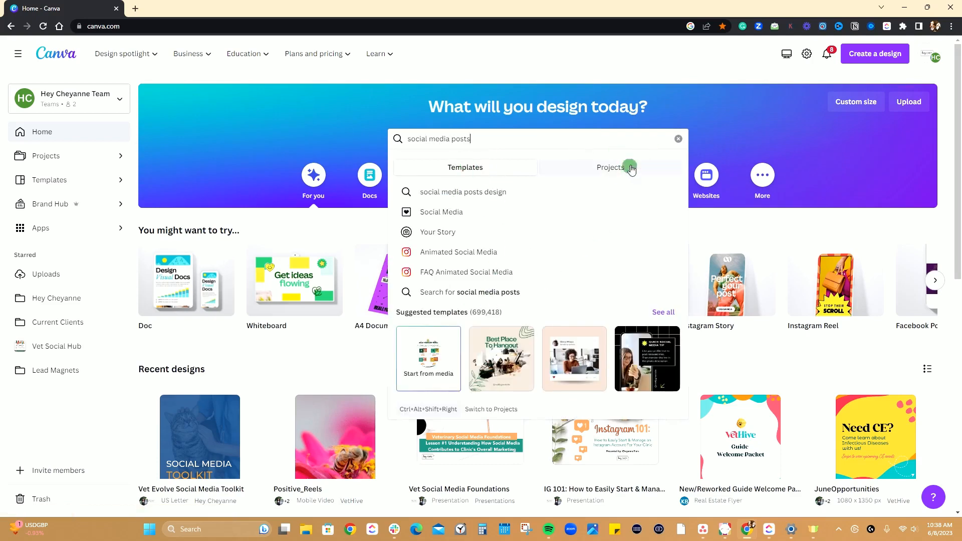
click(597, 169)
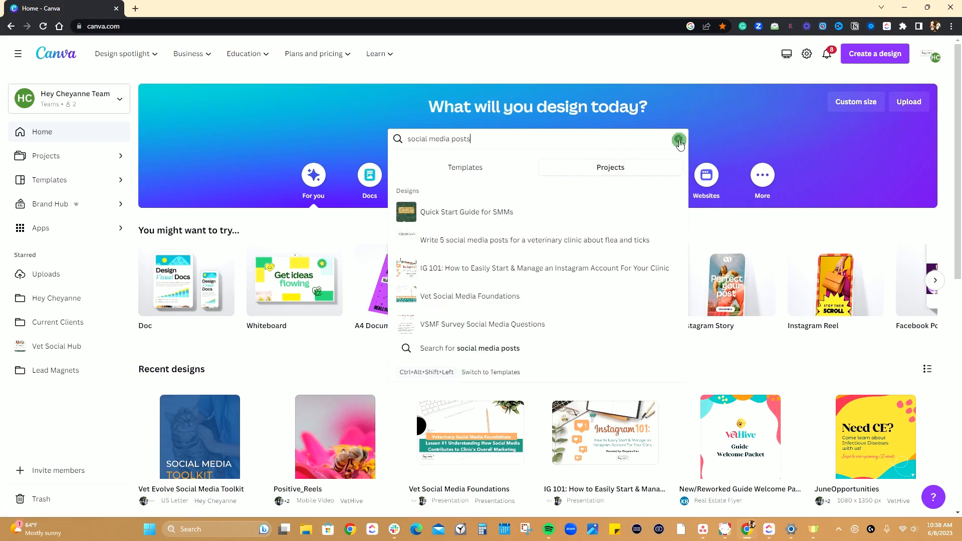
click(677, 139)
click(732, 104)
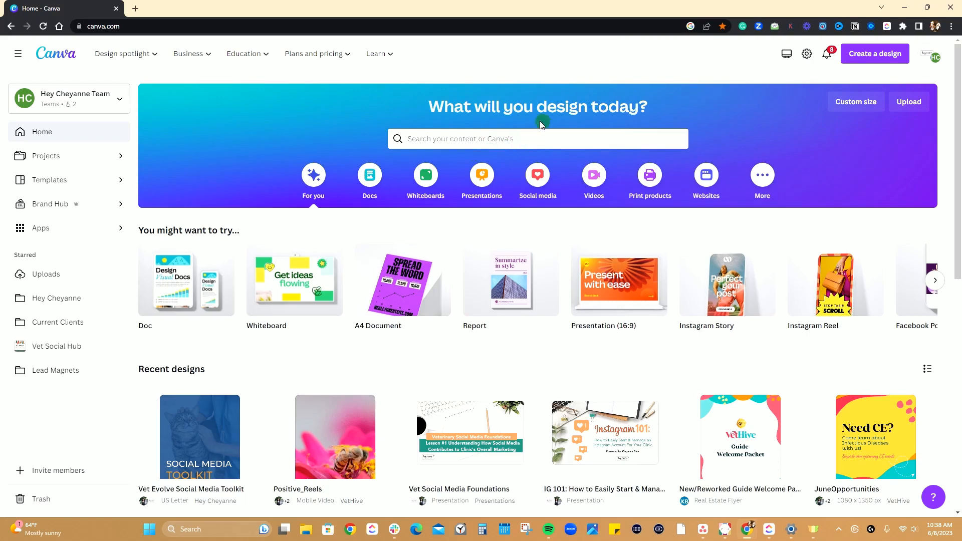
Look through the recent designs on the home page and return to its beginning.
scroll(449, 178, down, 5)
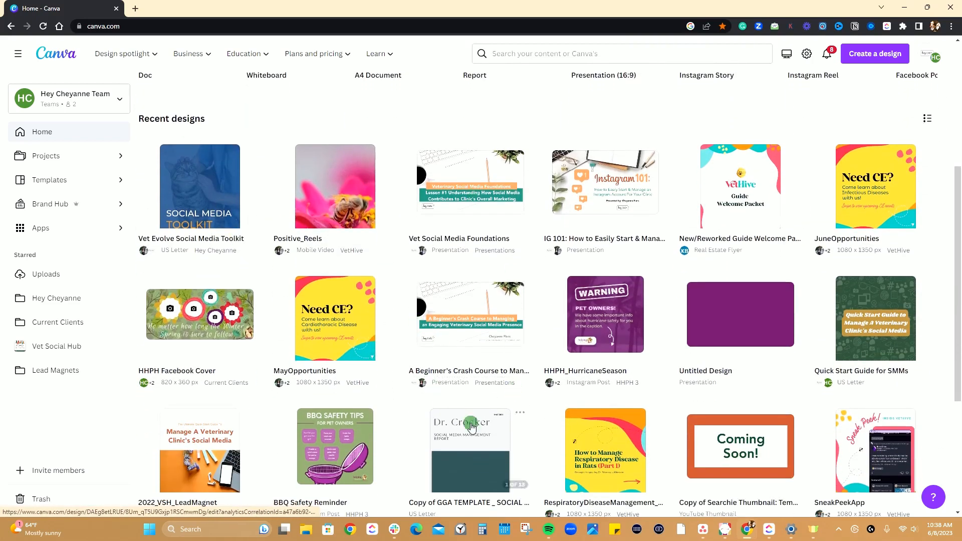
scroll(498, 361, down, 2)
scroll(499, 362, down, 20)
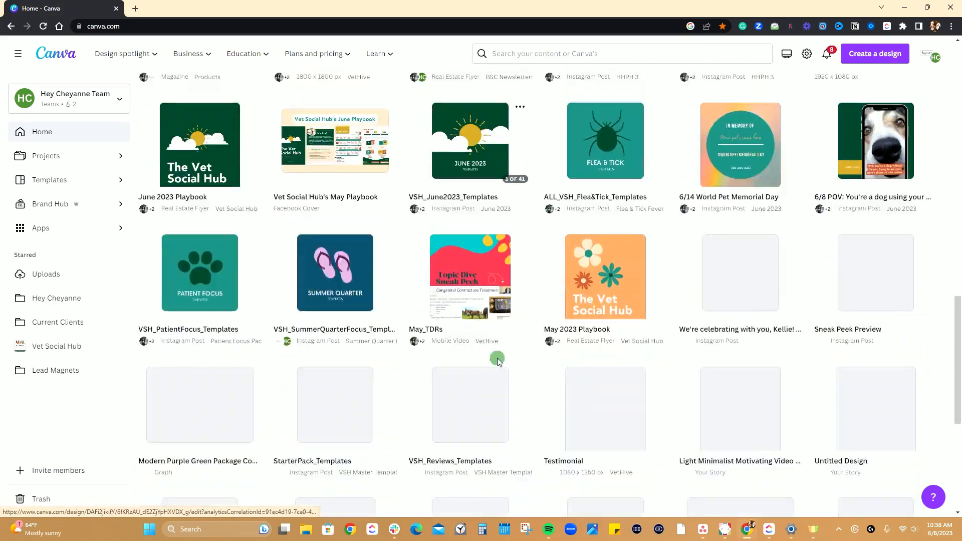
scroll(498, 361, down, 12)
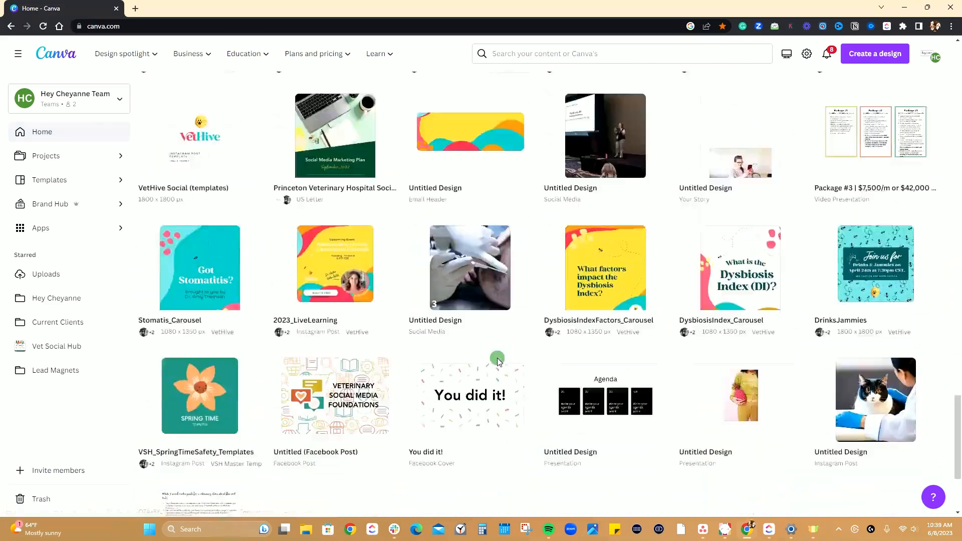
scroll(511, 386, up, 11)
scroll(553, 409, up, 20)
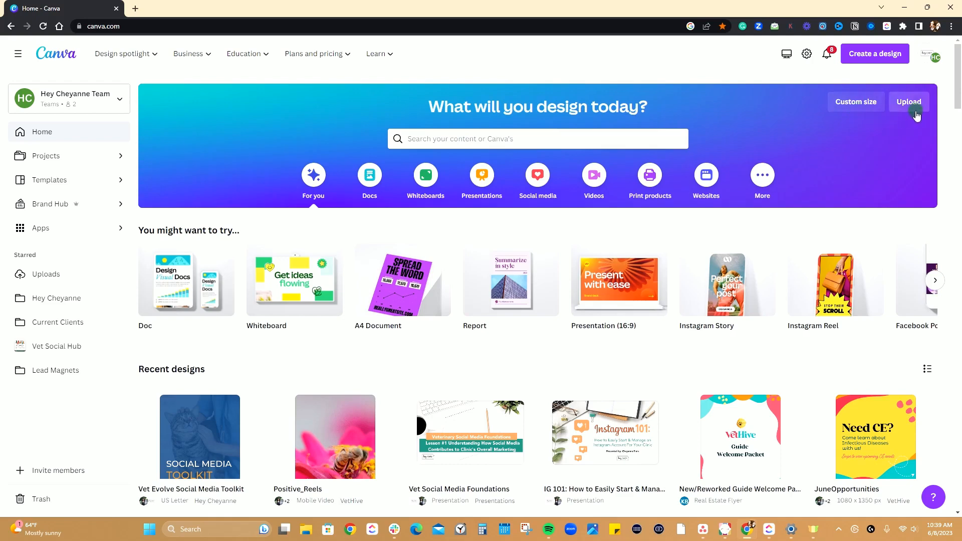
Examine the custom size options with their measurement units, and the upload options for starting from a file.
click(861, 113)
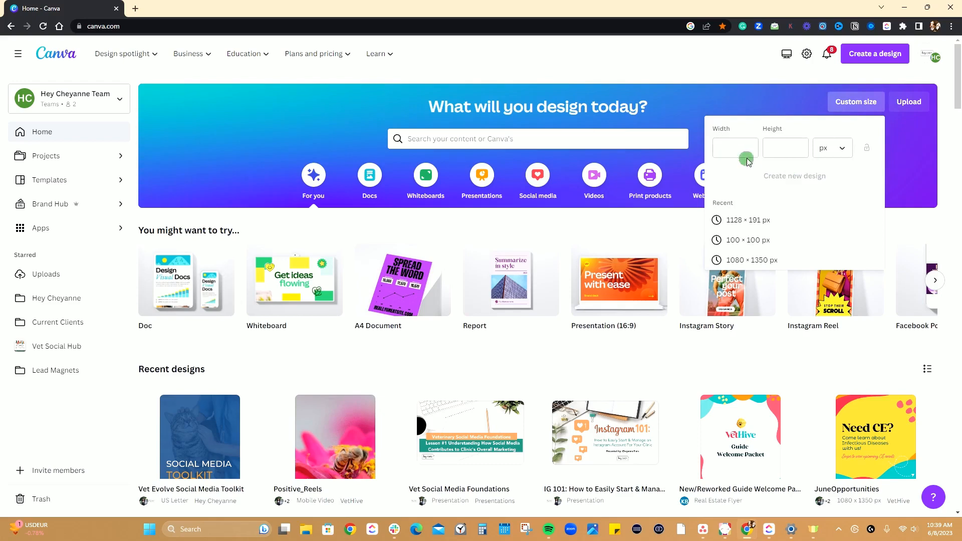
click(844, 149)
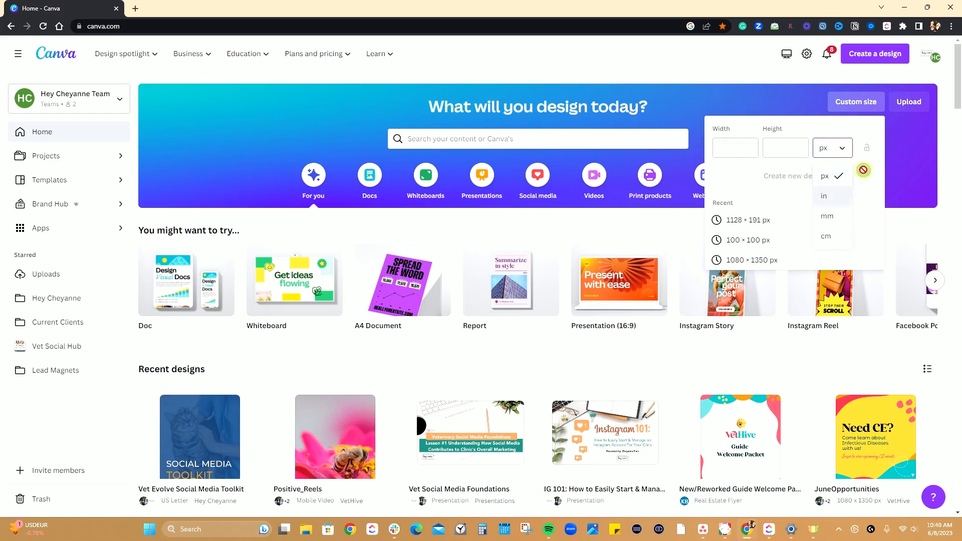
click(839, 147)
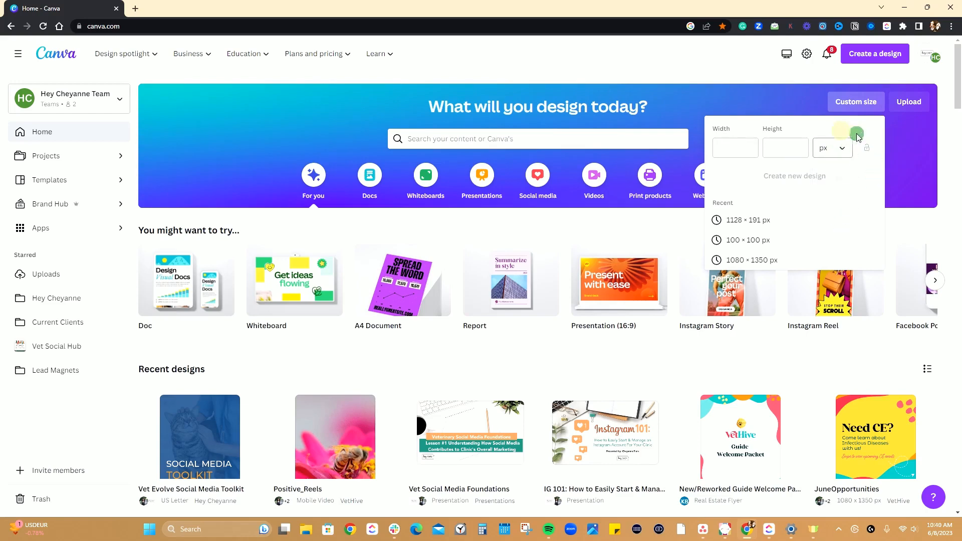
click(901, 103)
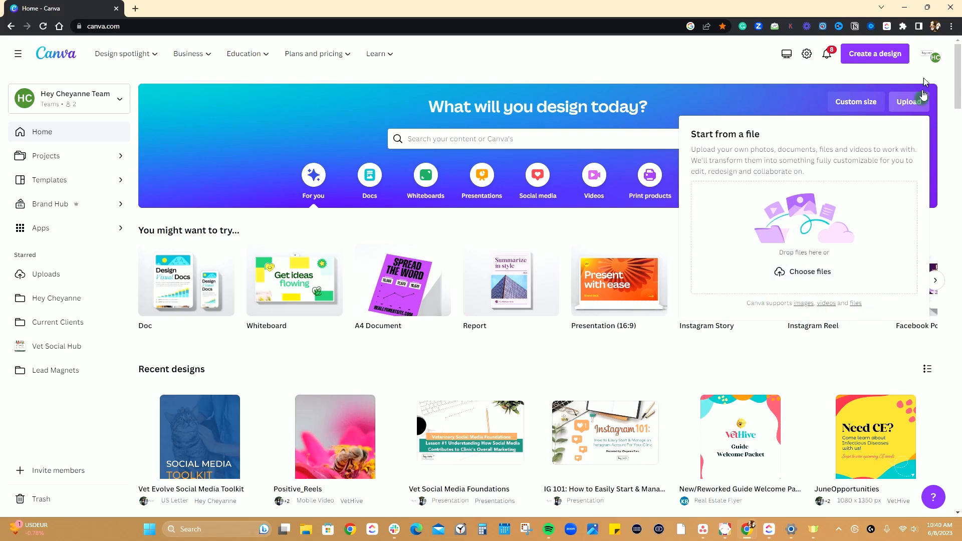
click(789, 96)
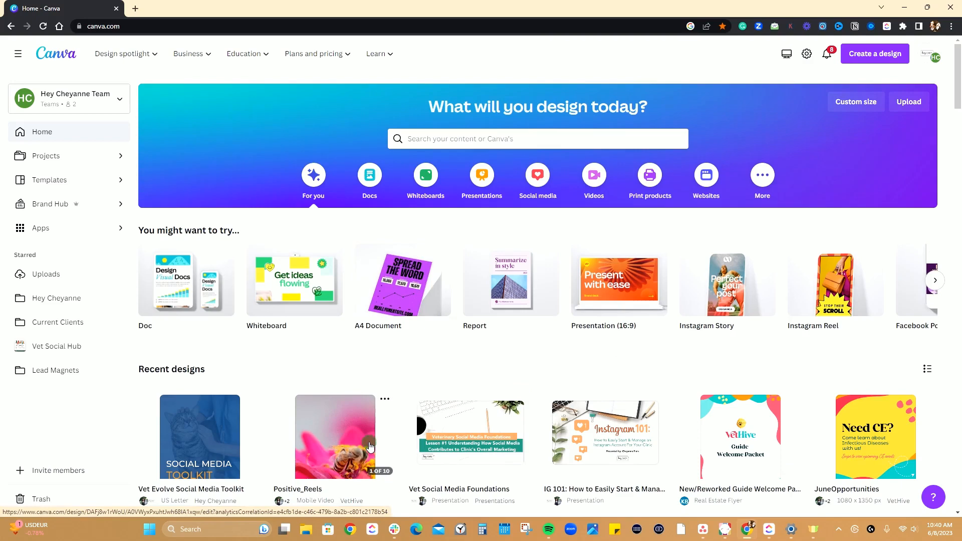
Open the Projects page and inspect its Owner and Category filters without applying any.
click(52, 298)
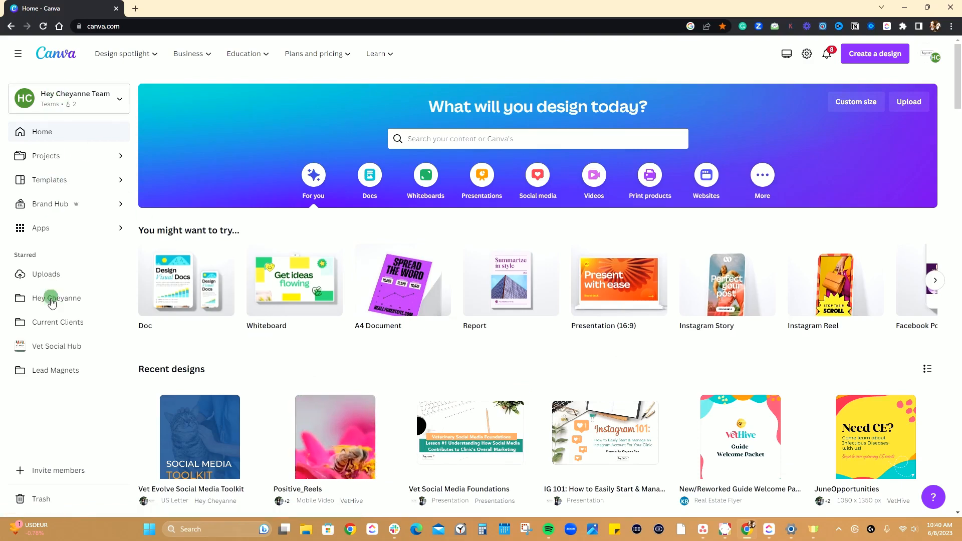
click(120, 160)
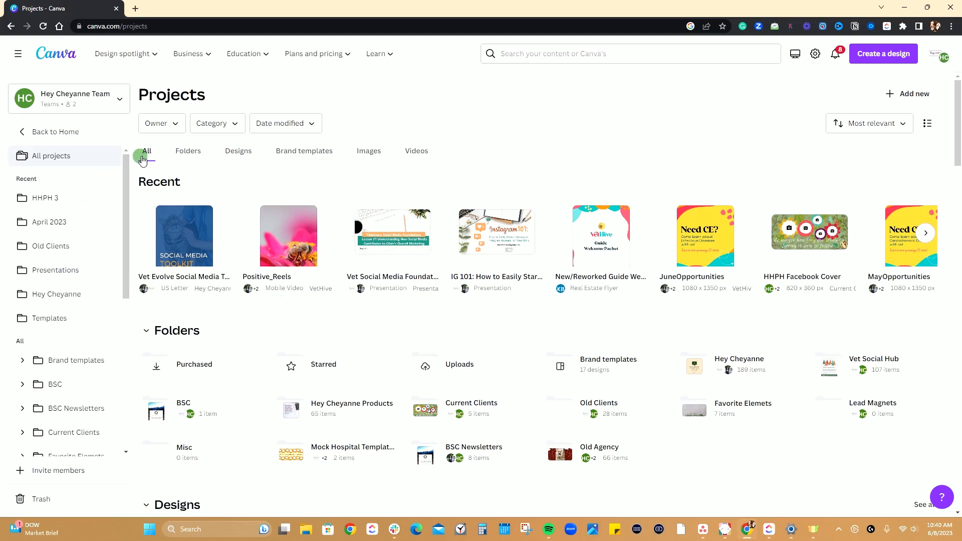
click(175, 124)
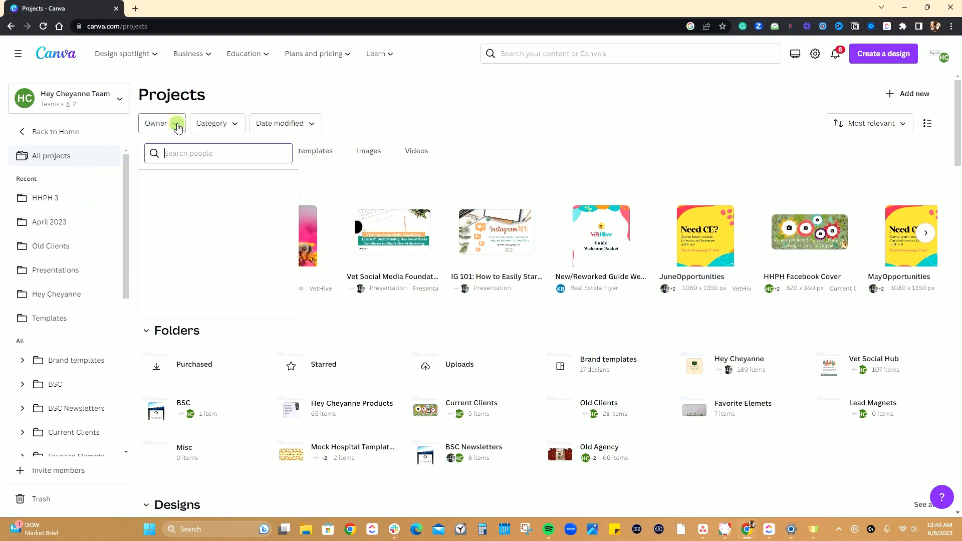
click(175, 126)
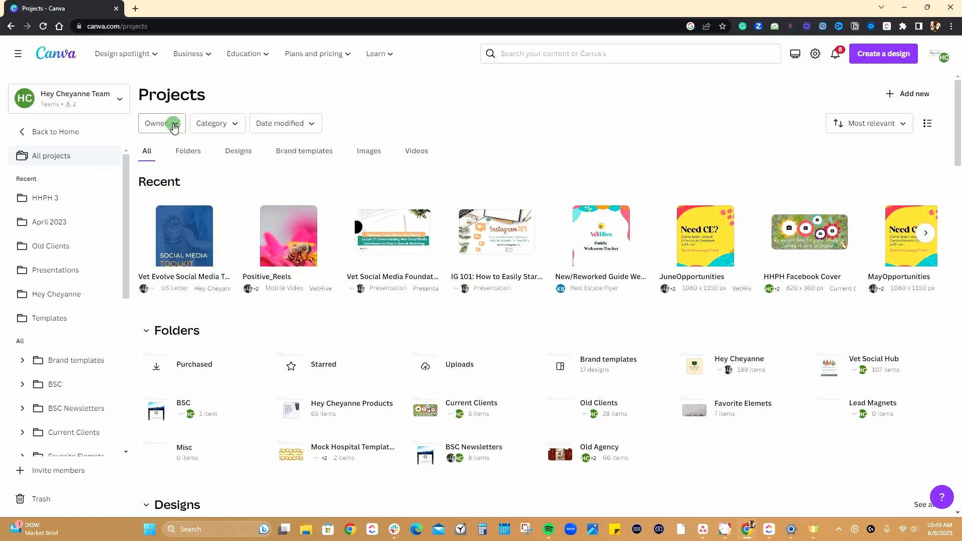
click(235, 125)
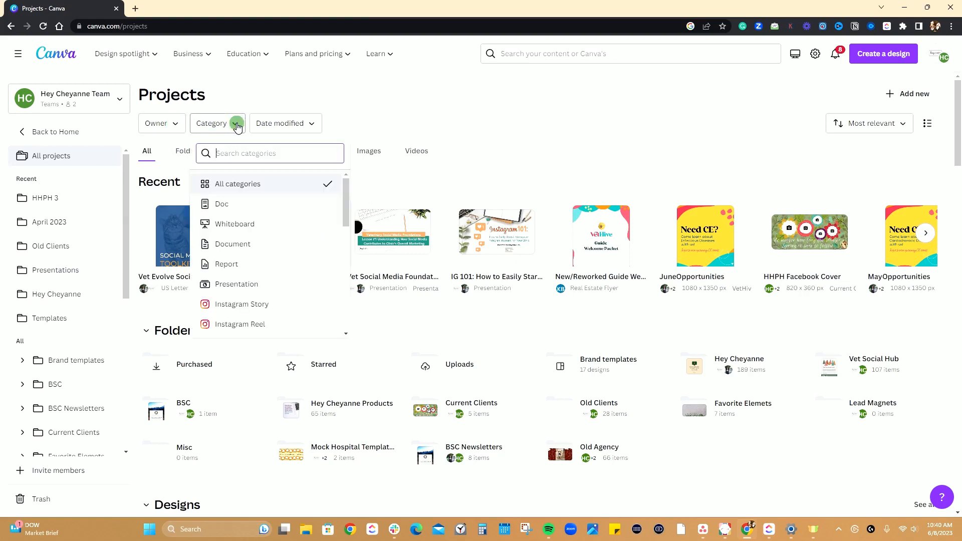
click(259, 84)
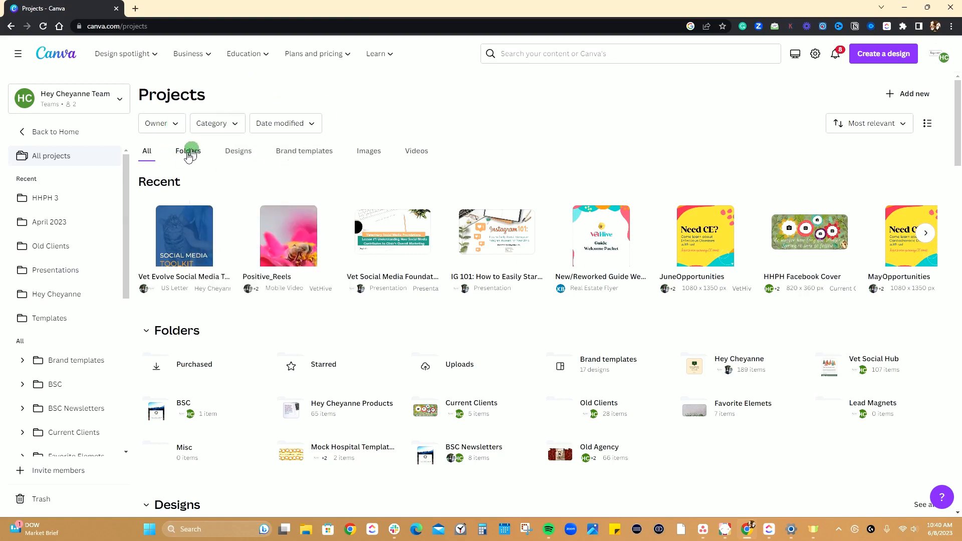
View the projects by folders, designs and brand templates, and show the options for adding new content.
click(185, 155)
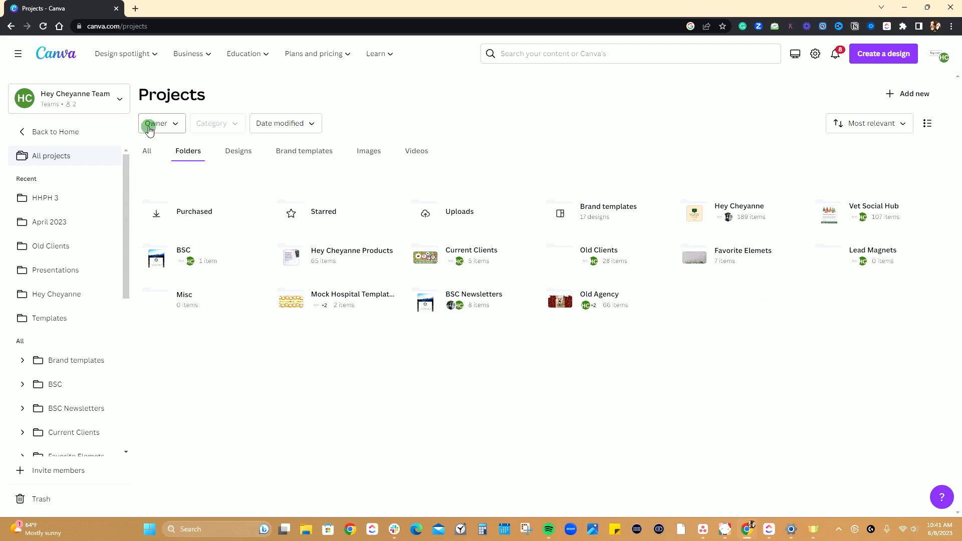
click(145, 151)
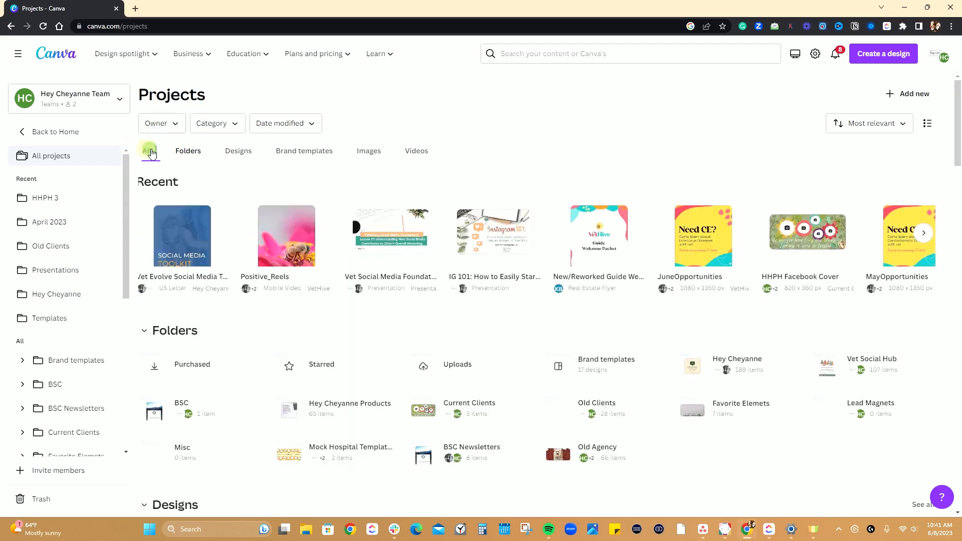
click(234, 159)
click(299, 150)
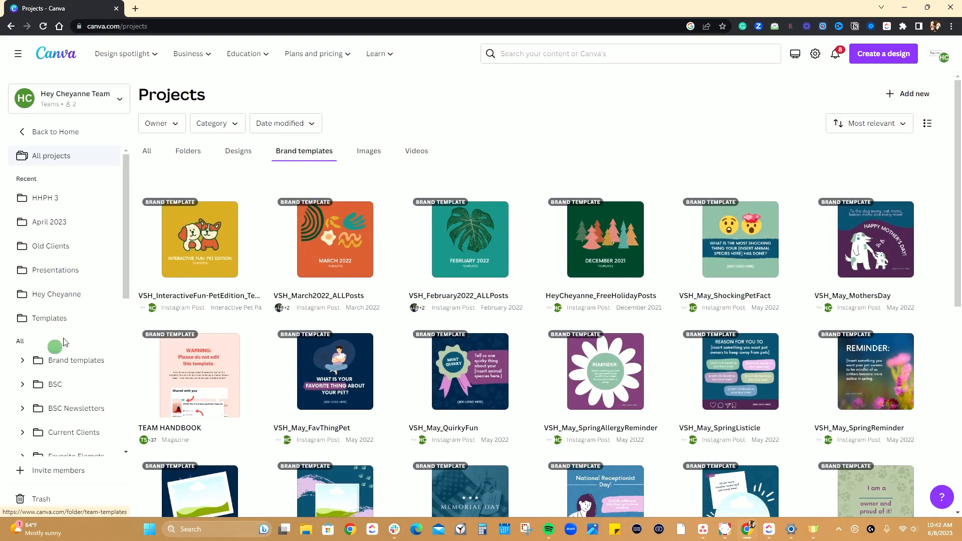
scroll(109, 256, down, 3)
scroll(65, 296, down, 5)
scroll(51, 307, up, 7)
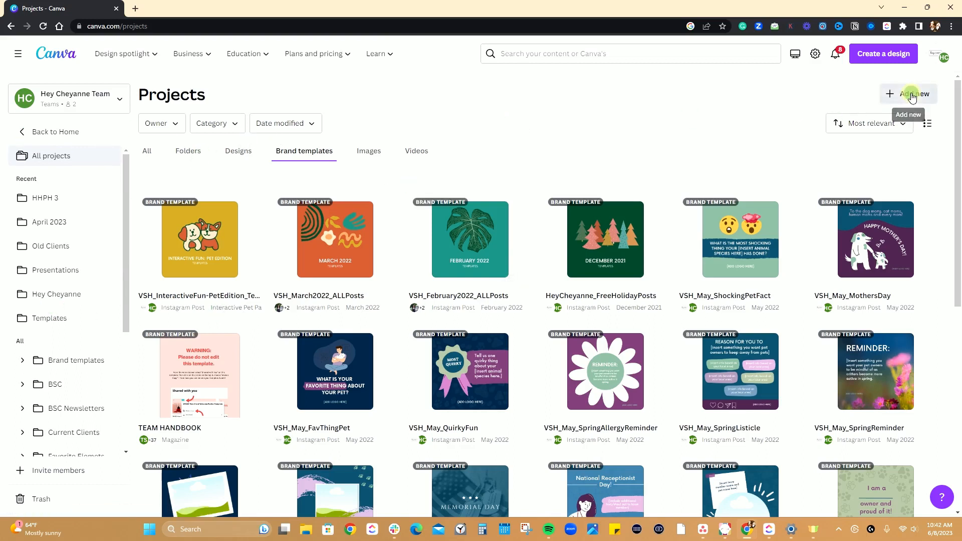
click(890, 96)
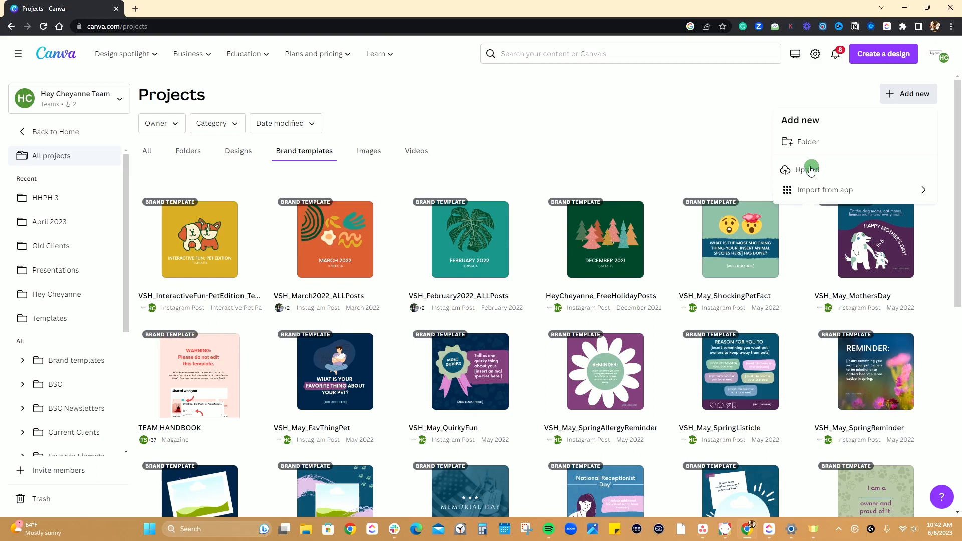
Open the template library from the home page and browse its popular topics, featured collections and suggested and trending templates.
click(31, 133)
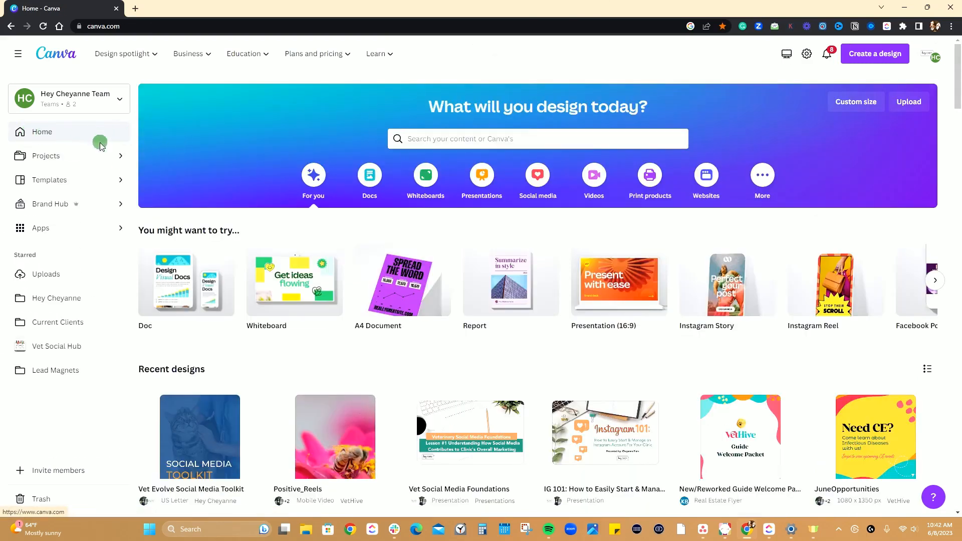
click(88, 186)
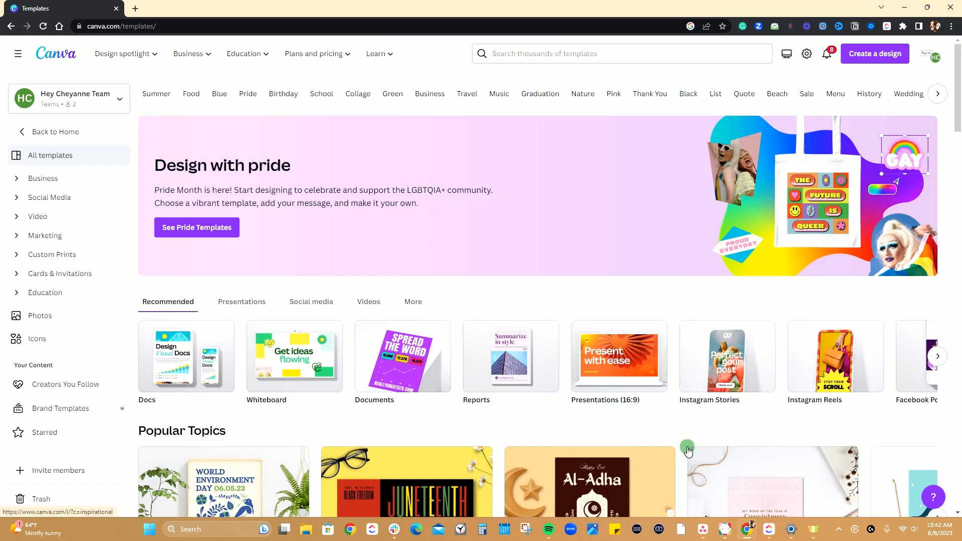
scroll(685, 452, down, 4)
scroll(686, 451, down, 4)
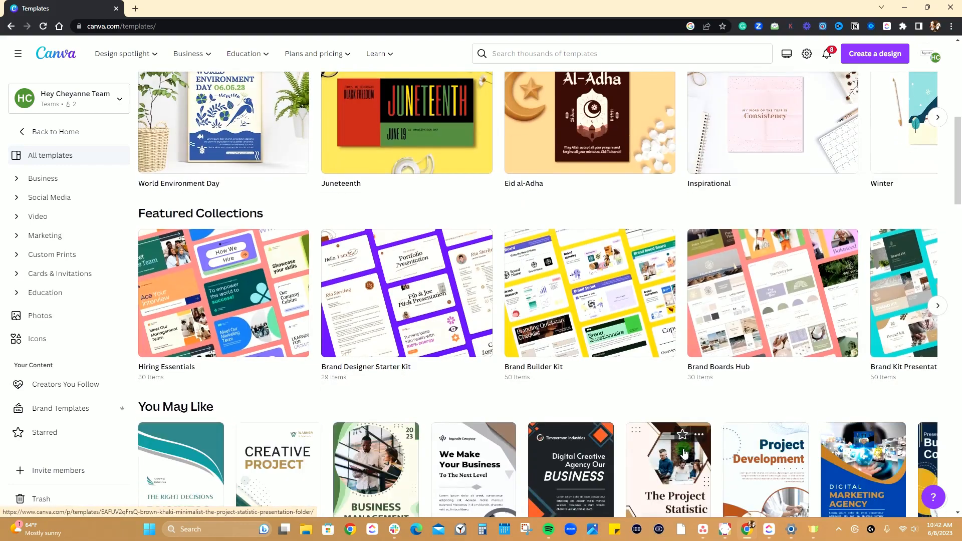
scroll(684, 453, down, 7)
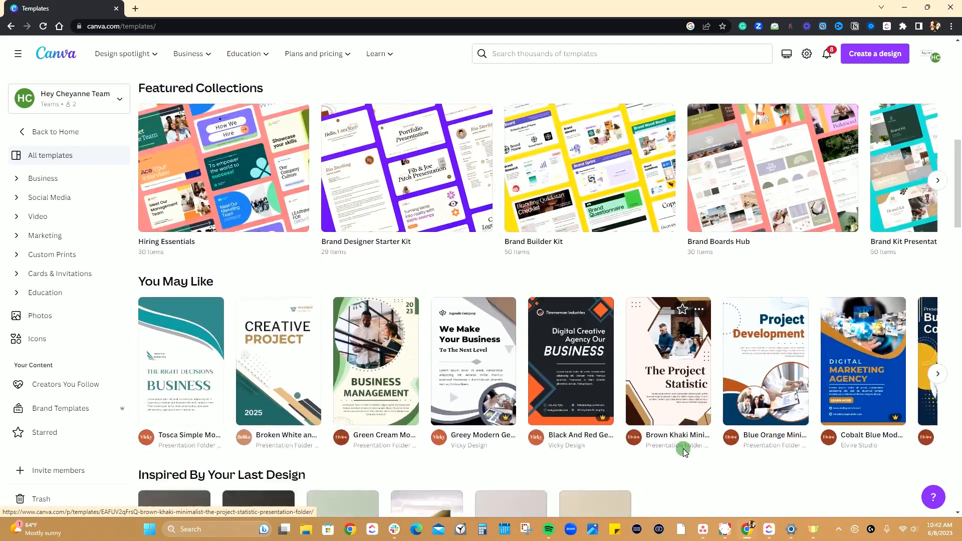
scroll(683, 448, down, 2)
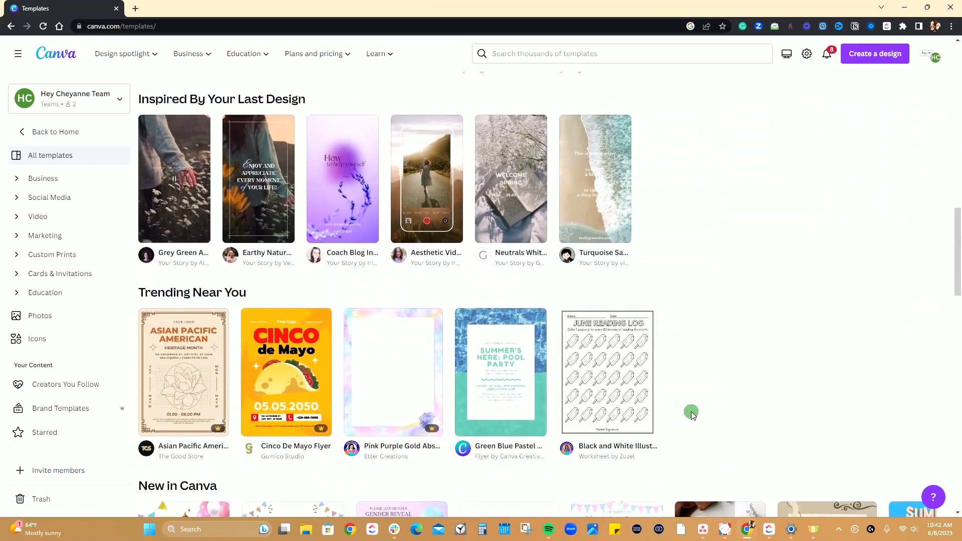
scroll(690, 421, down, 4)
scroll(666, 426, up, 15)
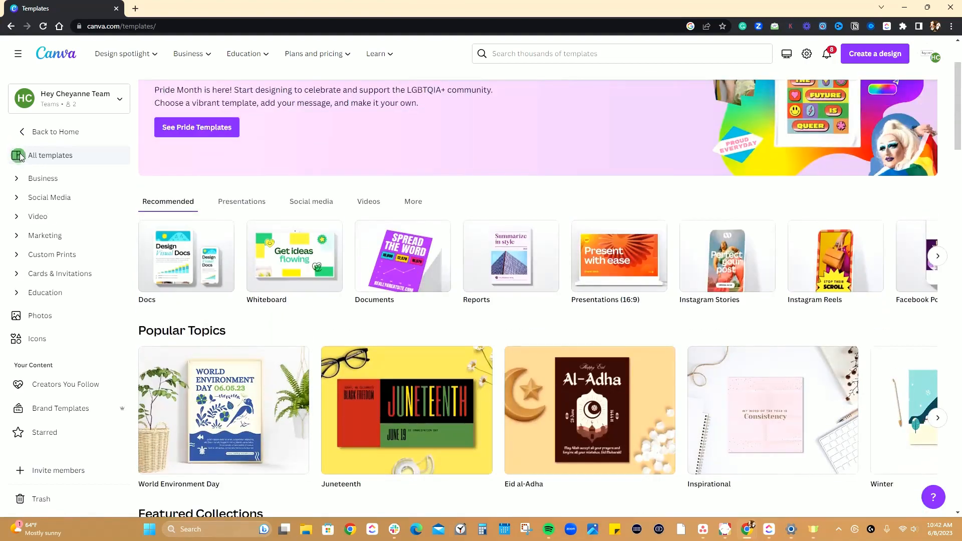
Open the Hey Cheyanne brand kit in the Brand Hub and look through its logos, colors, fonts, photos, graphics and icons.
click(23, 133)
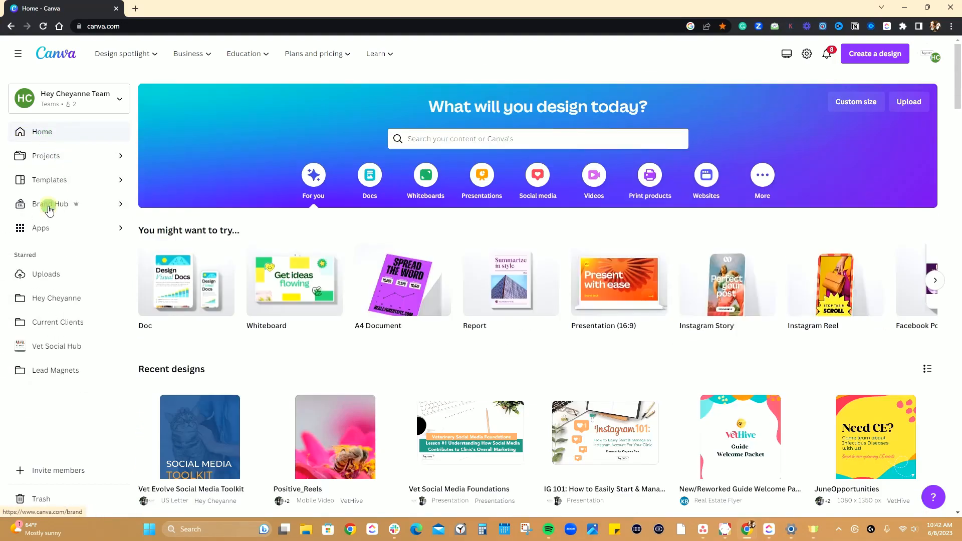
click(49, 209)
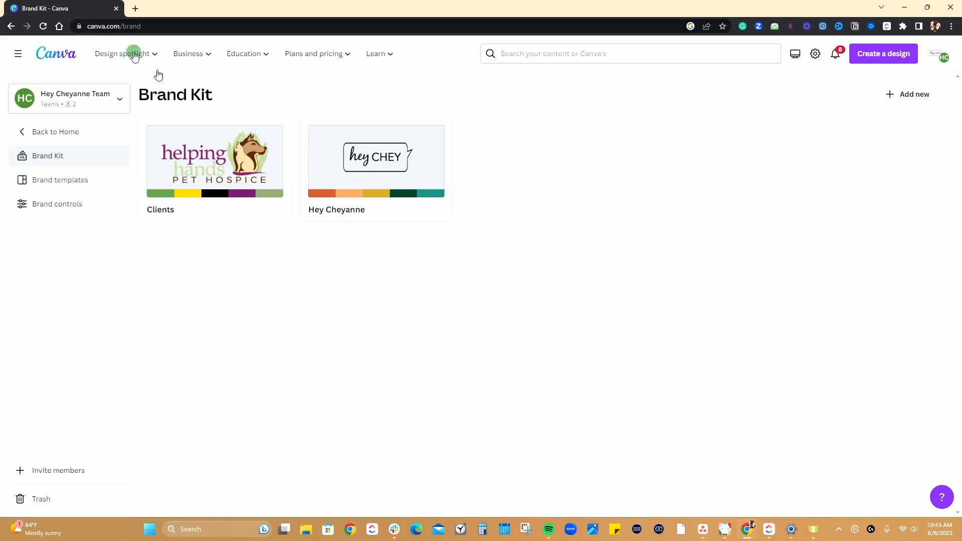
click(350, 151)
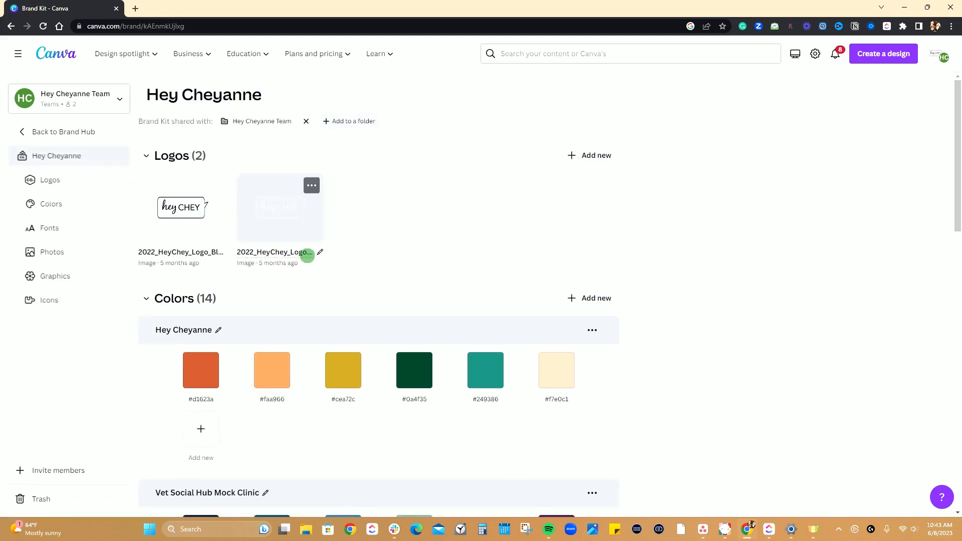
scroll(420, 277, down, 7)
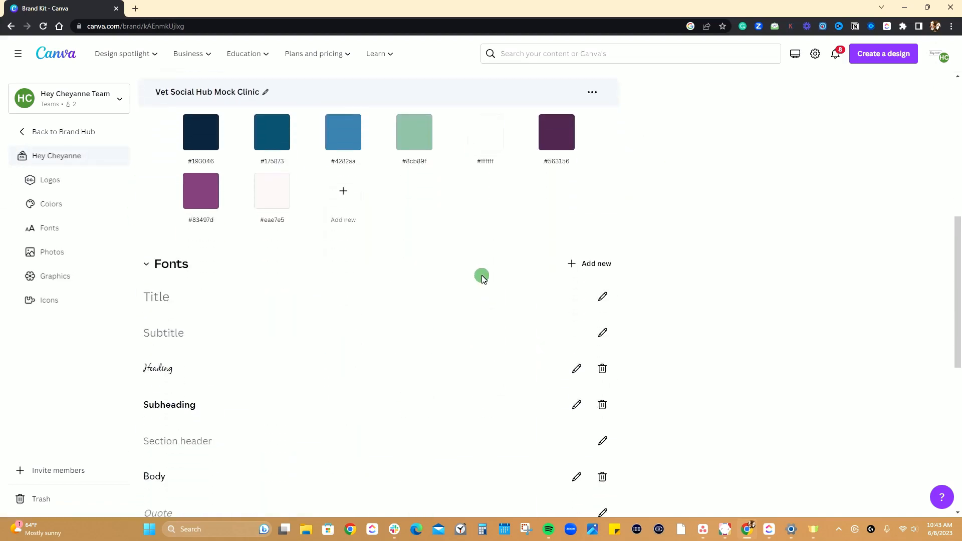
scroll(481, 277, up, 6)
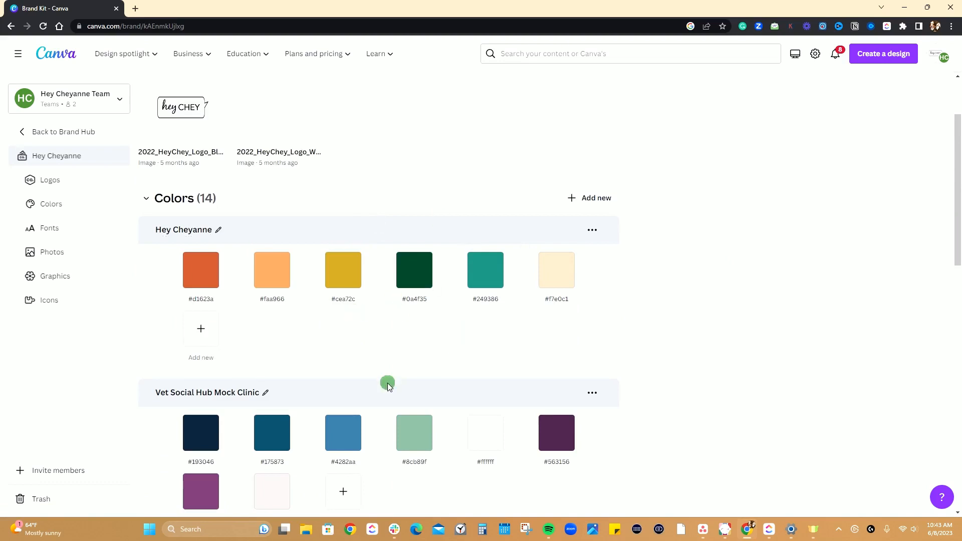
scroll(386, 382, up, 2)
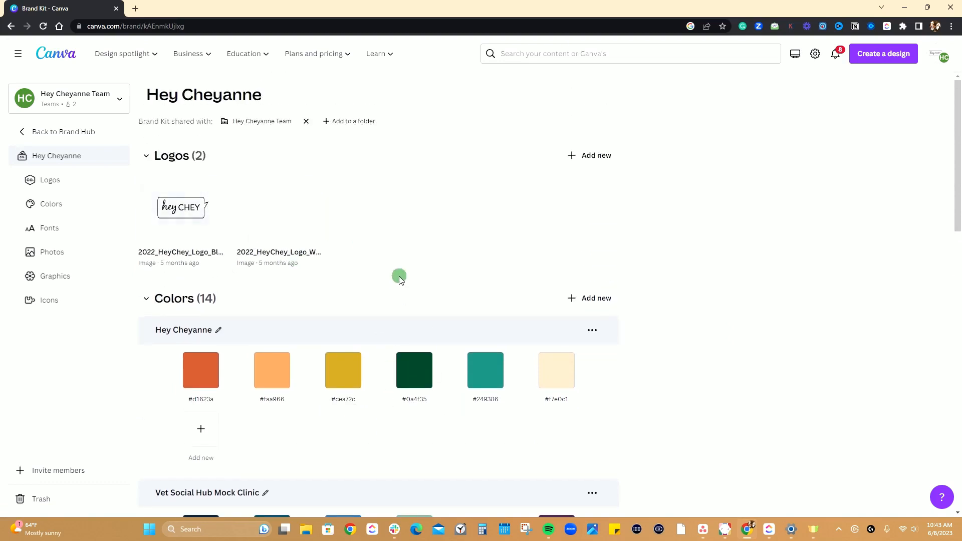
scroll(397, 275, down, 10)
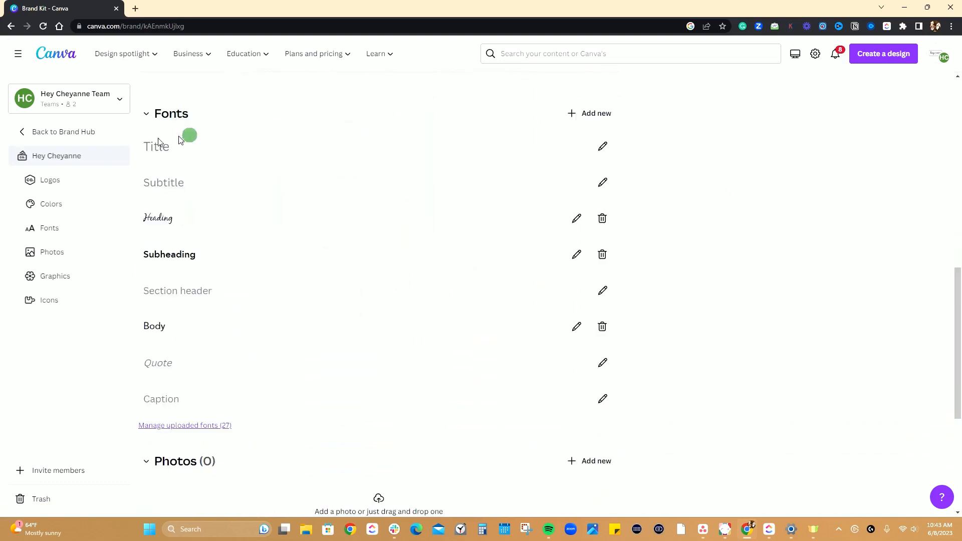
scroll(345, 315, down, 4)
scroll(386, 407, down, 1)
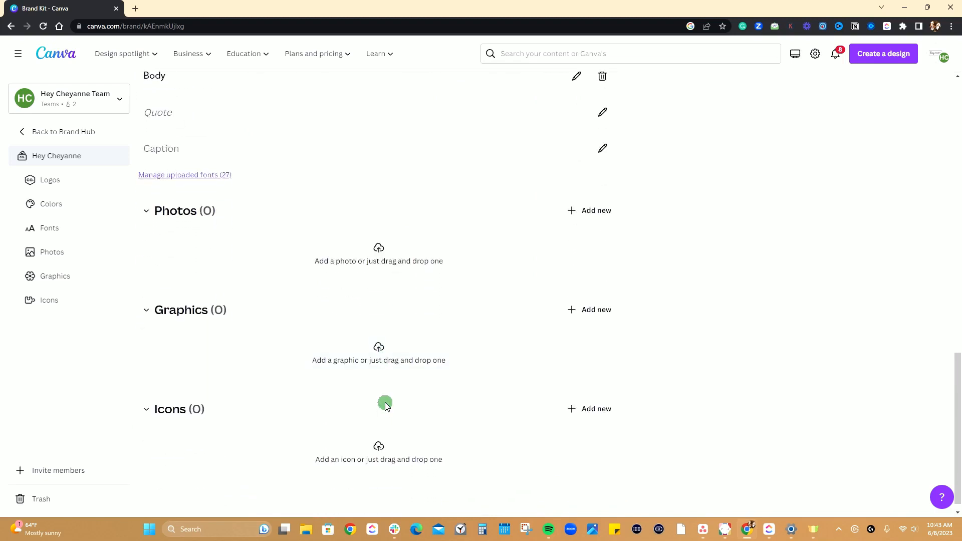
Examine the Hey Cheyanne and Vet Social Hub Mock Clinic color palettes with their hex codes, and recheck the kit's remaining sections.
scroll(385, 406, up, 15)
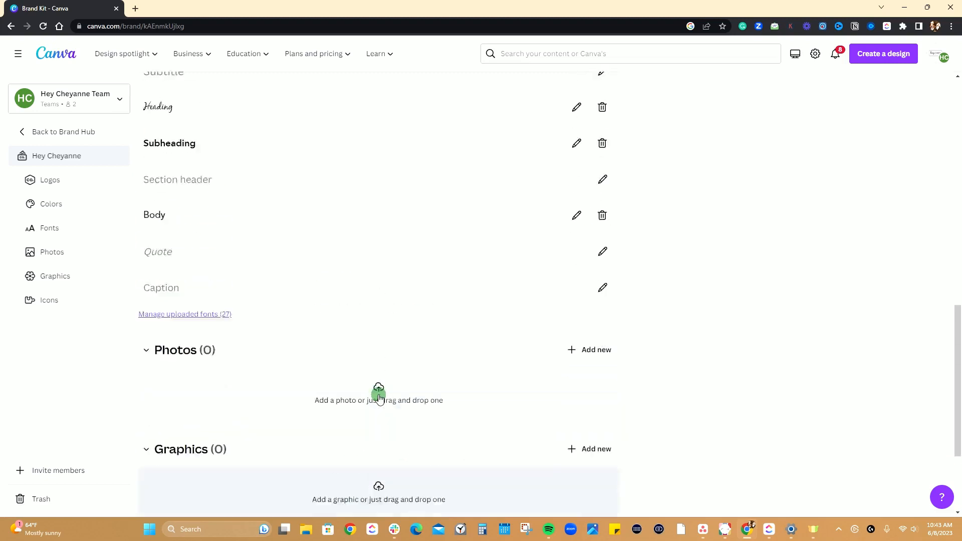
scroll(379, 397, up, 1)
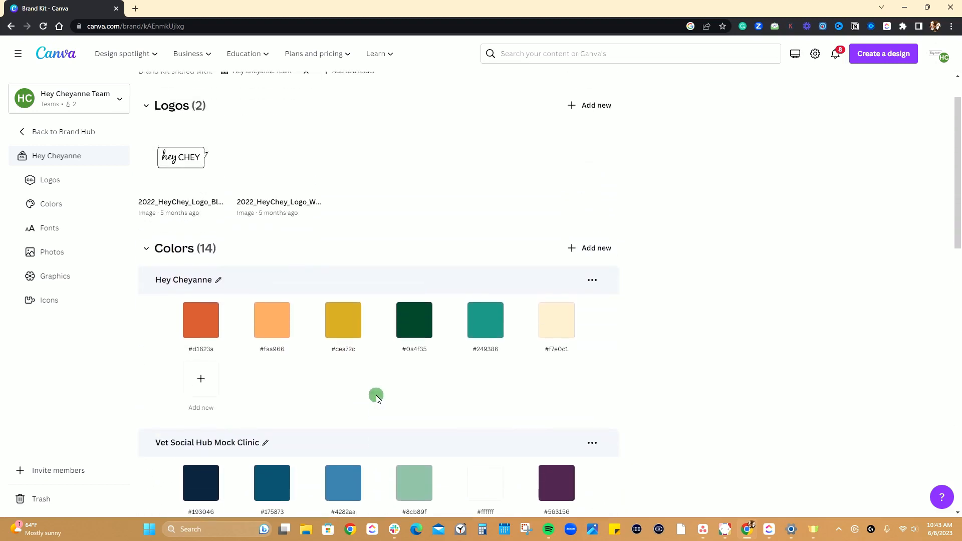
scroll(274, 304, down, 4)
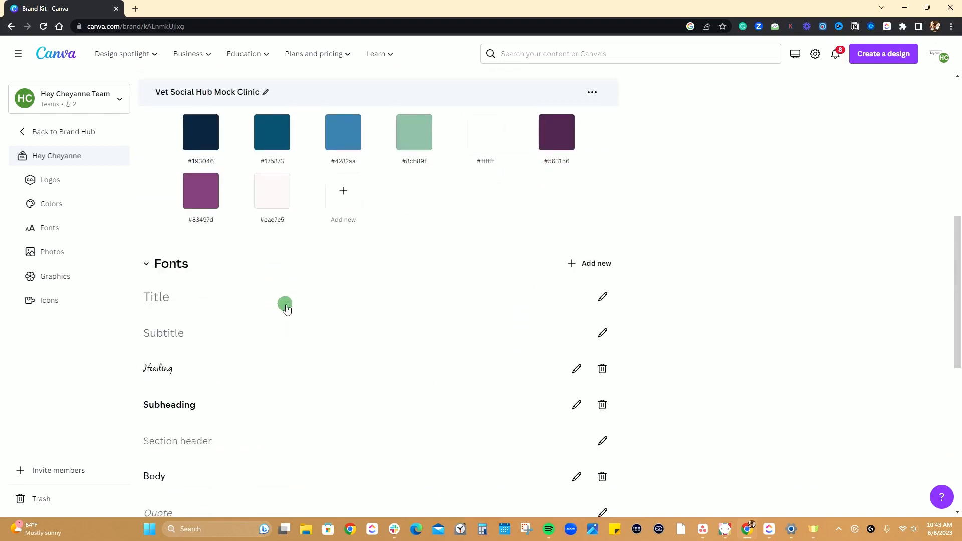
scroll(293, 322, up, 3)
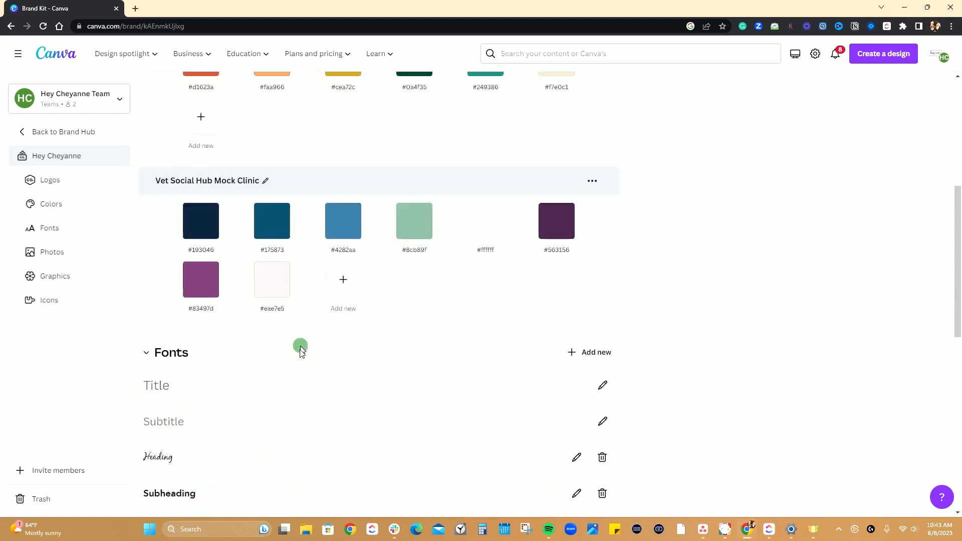
scroll(360, 400, up, 3)
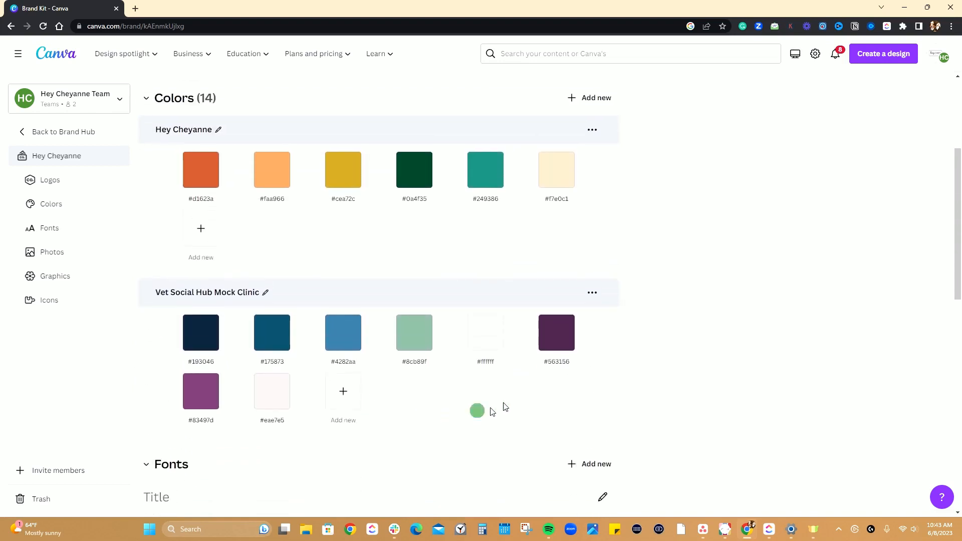
mouse_move(487, 393)
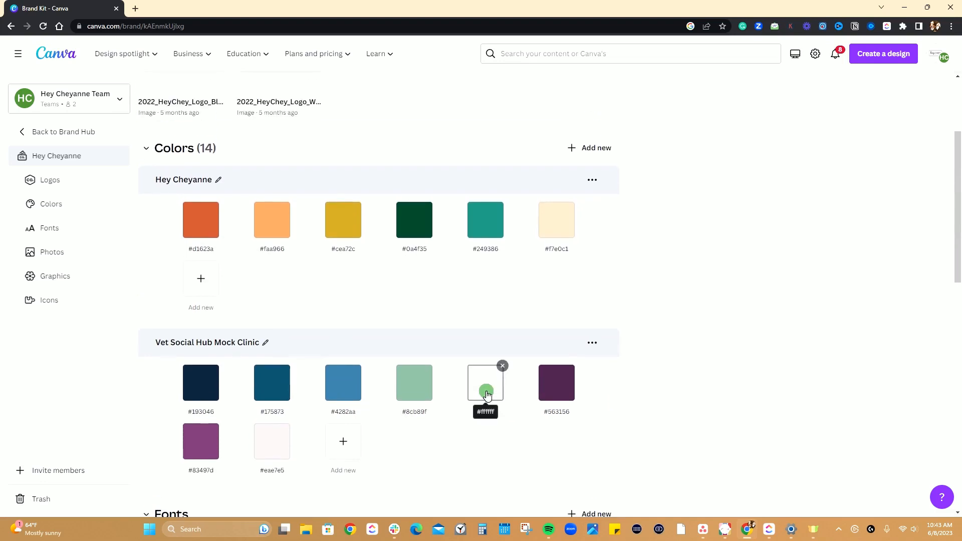
scroll(451, 301, up, 3)
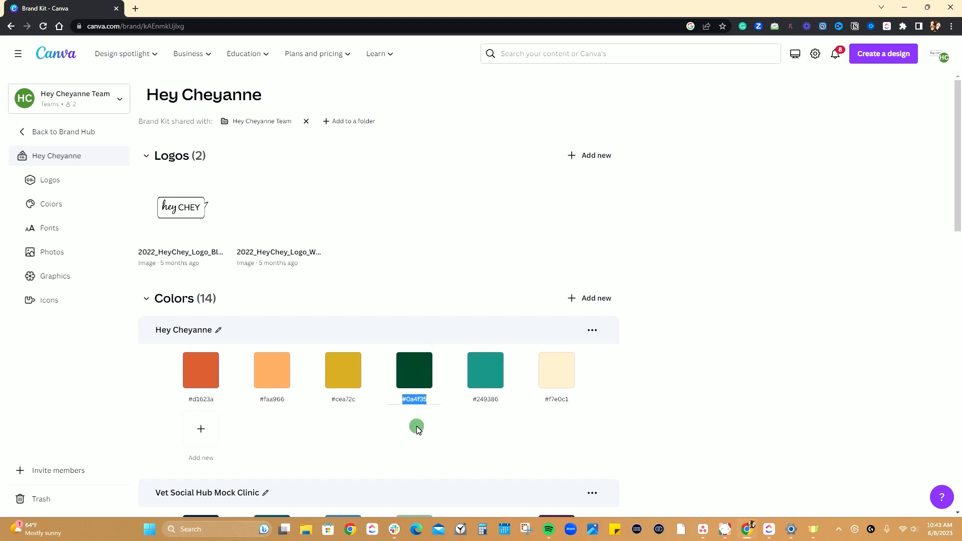
scroll(417, 428, down, 5)
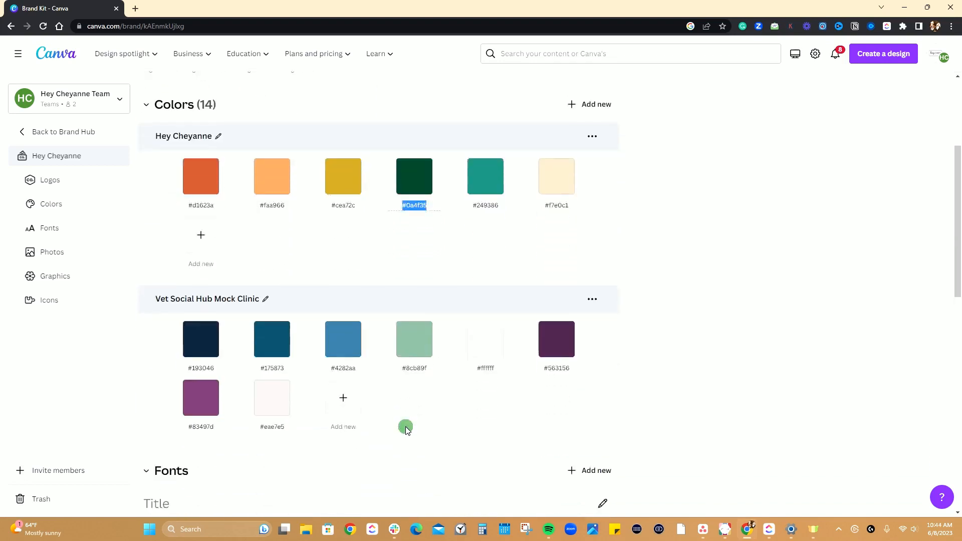
scroll(411, 291, down, 10)
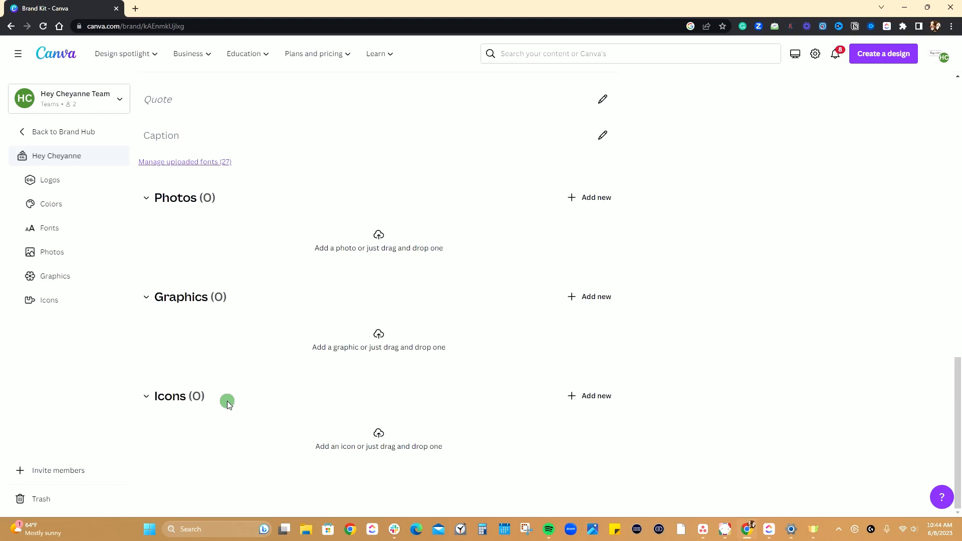
scroll(187, 189, up, 4)
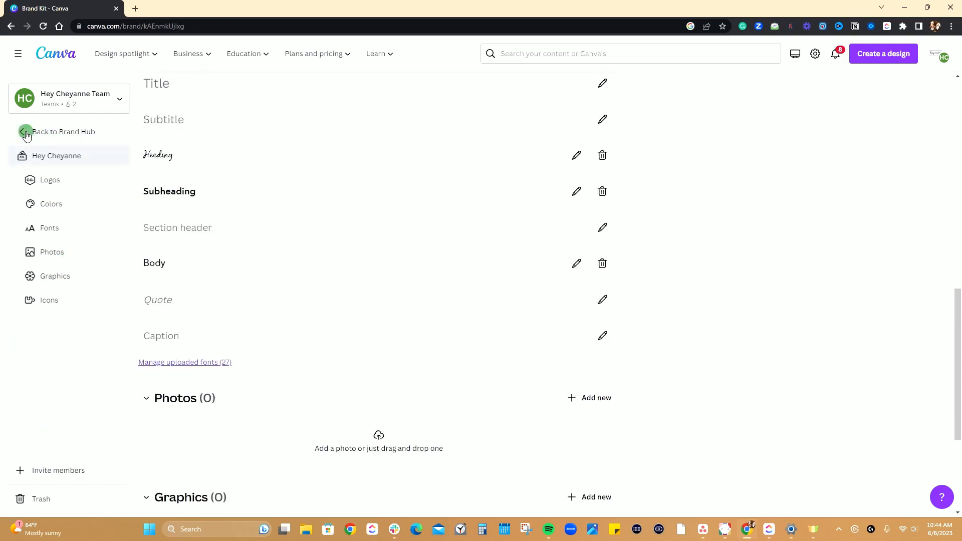
Return to the Brand Hub and view its brand templates and the brand controls for color, font and design approval.
click(27, 133)
click(75, 184)
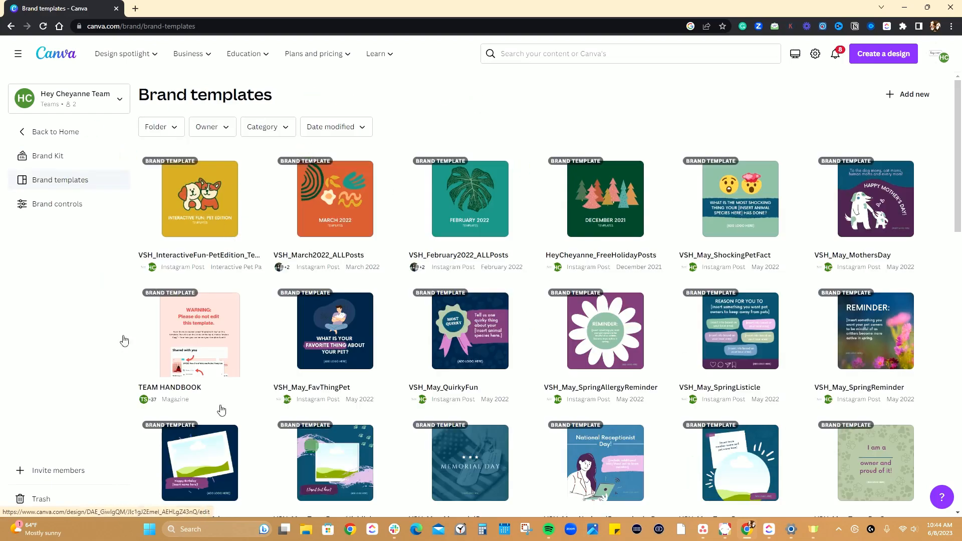
click(79, 209)
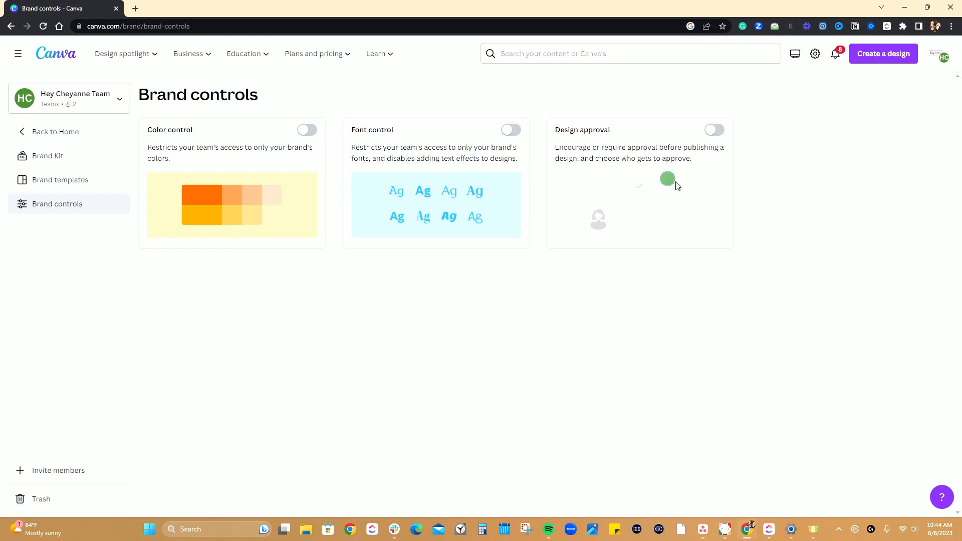
Go back to the home page, open the Apps page and browse its trending, new and categorized apps.
click(38, 132)
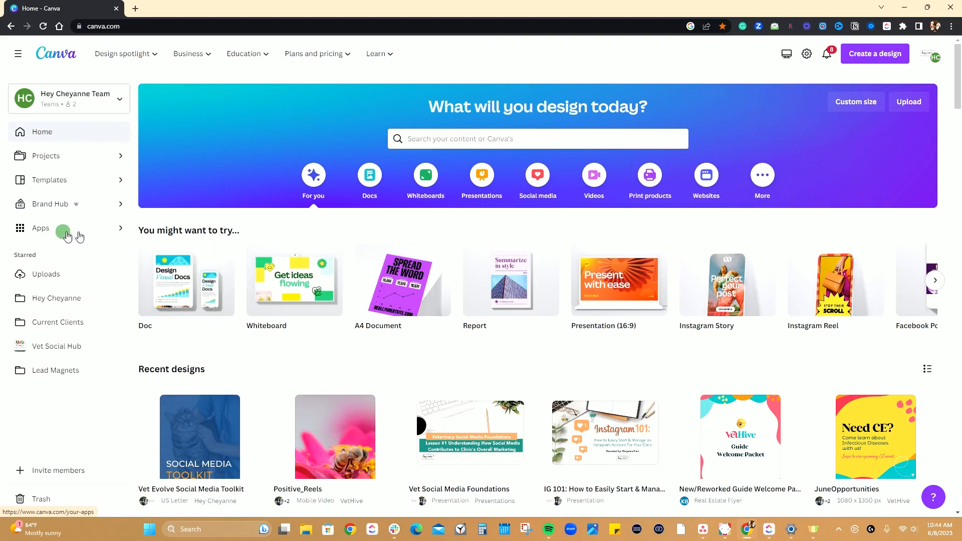
click(118, 228)
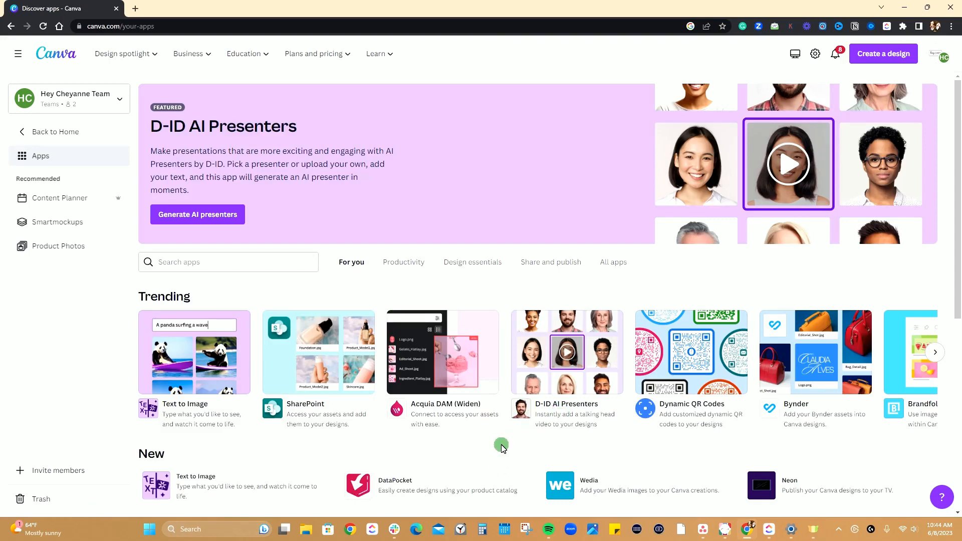
scroll(501, 447, down, 7)
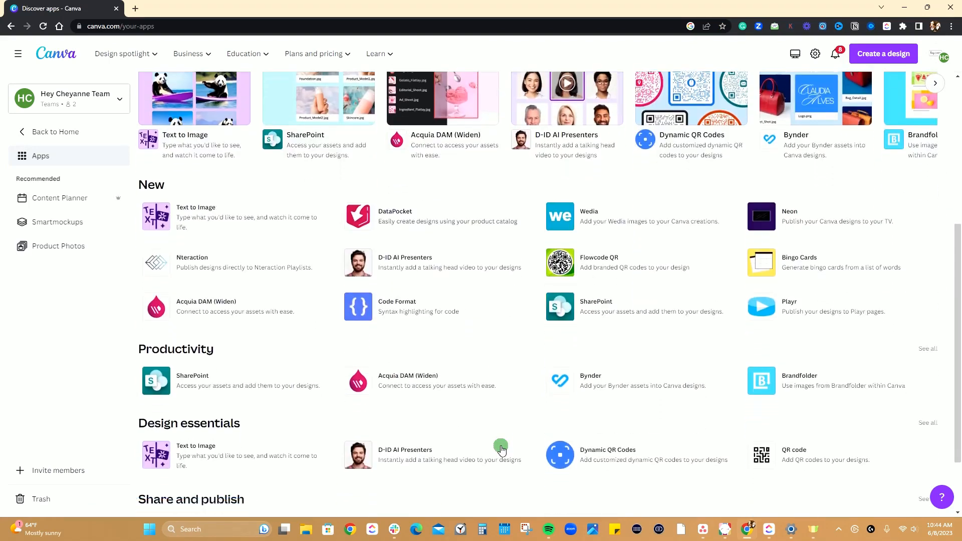
scroll(466, 459, up, 7)
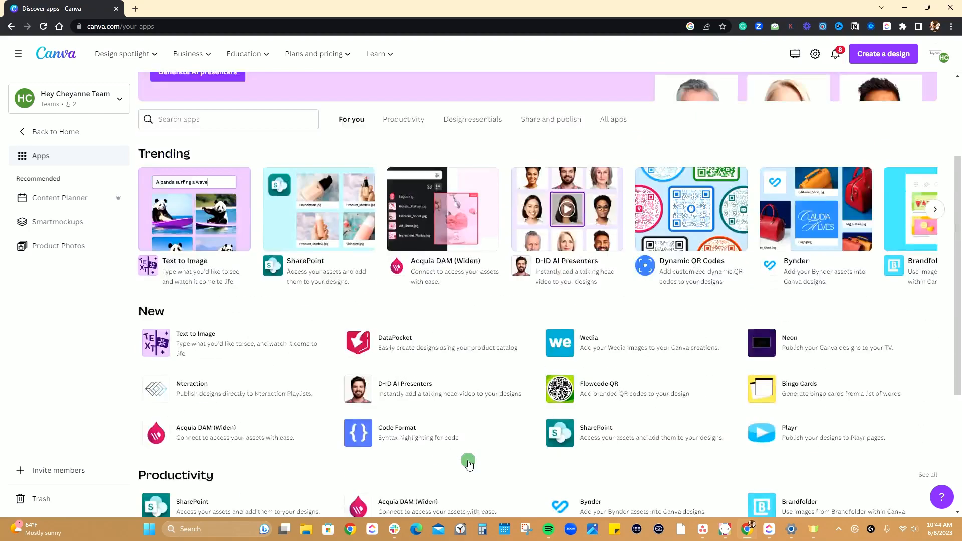
Search the apps for Giphy, view its details and usage options, and close them without using the app.
click(246, 265)
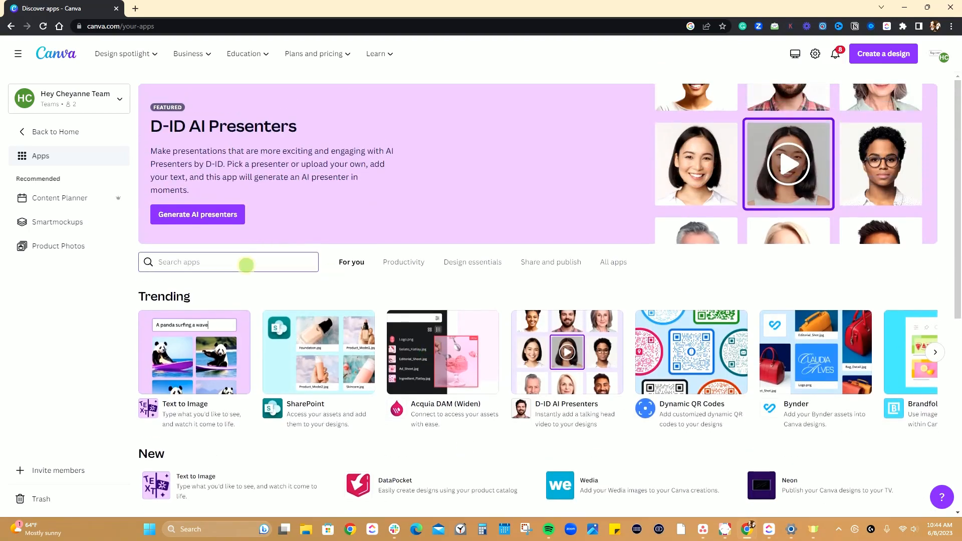
text(giphy)
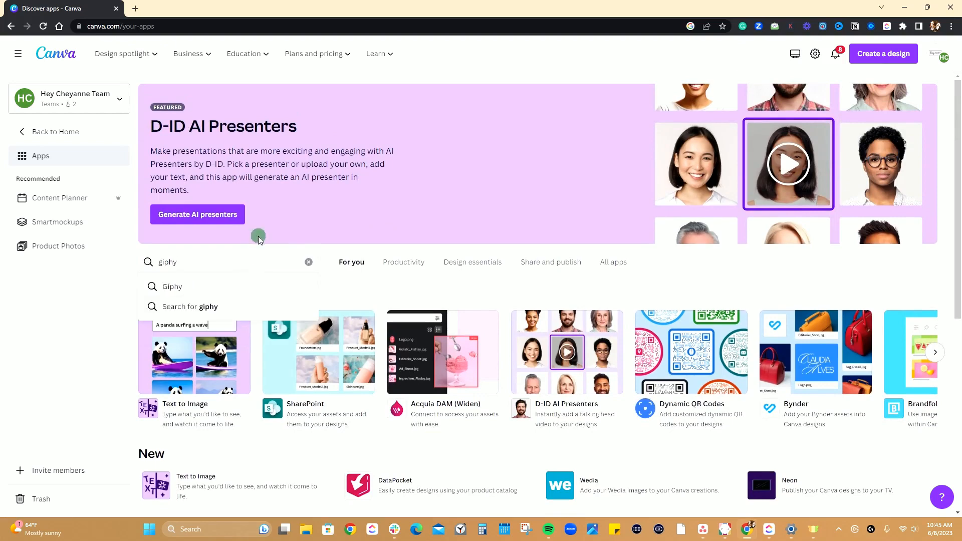
click(203, 287)
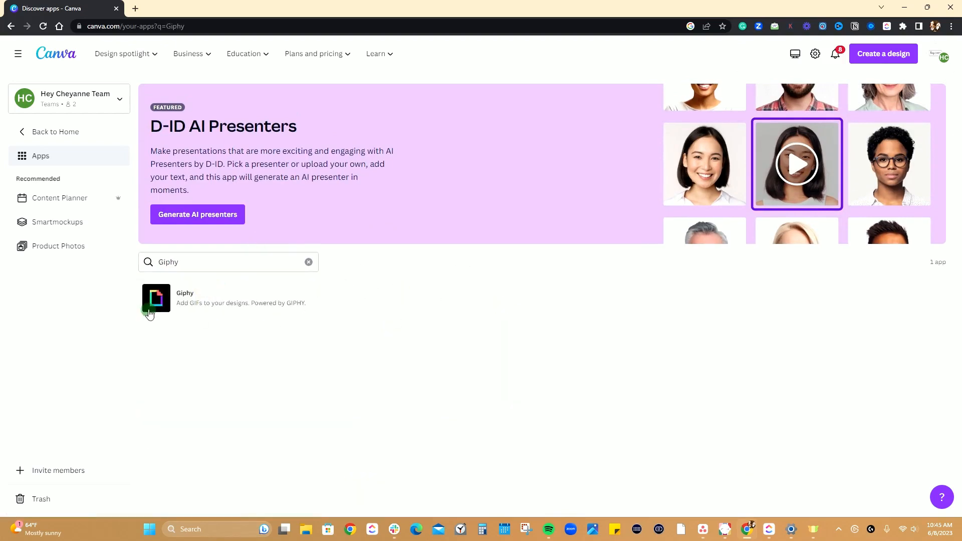
click(192, 299)
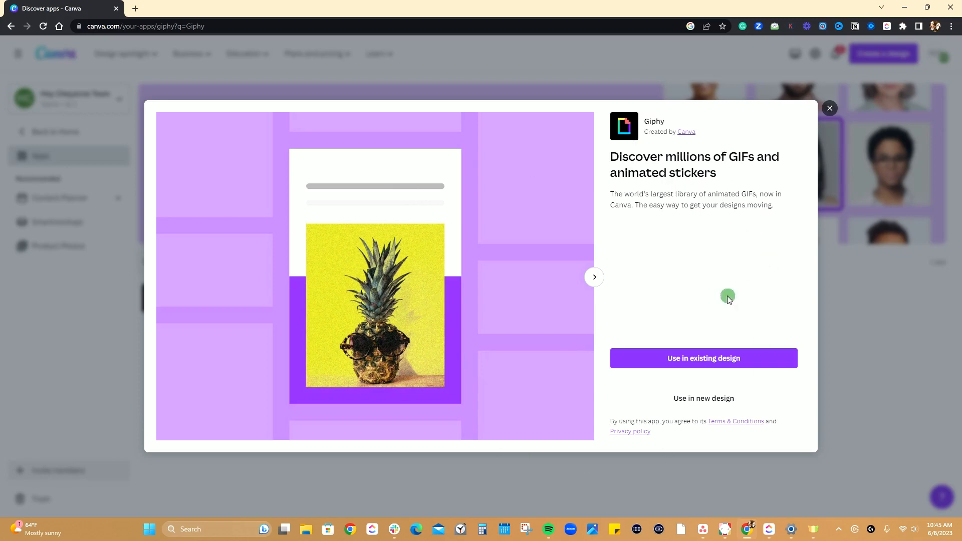
click(829, 109)
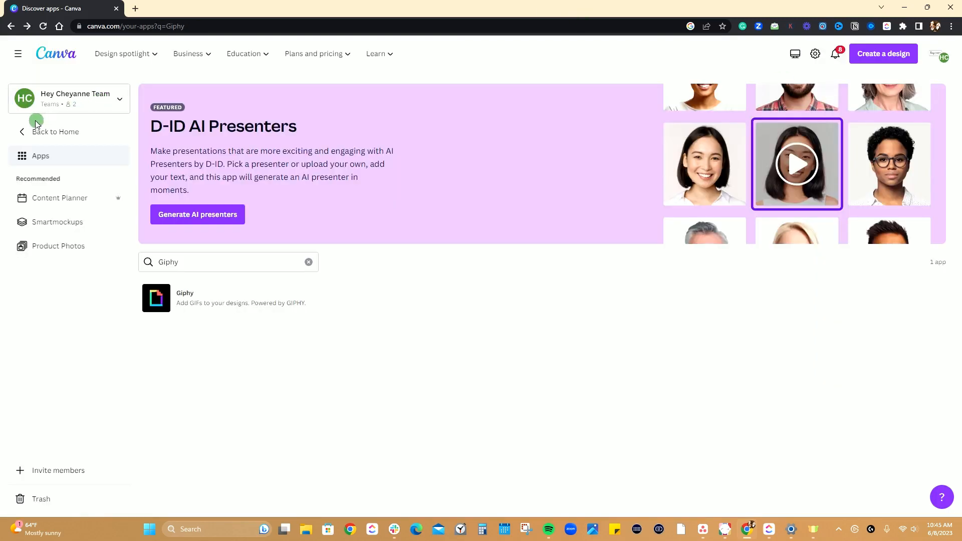
Return to the home page and view the options for inviting members to the team, closing them without inviting anyone.
click(23, 133)
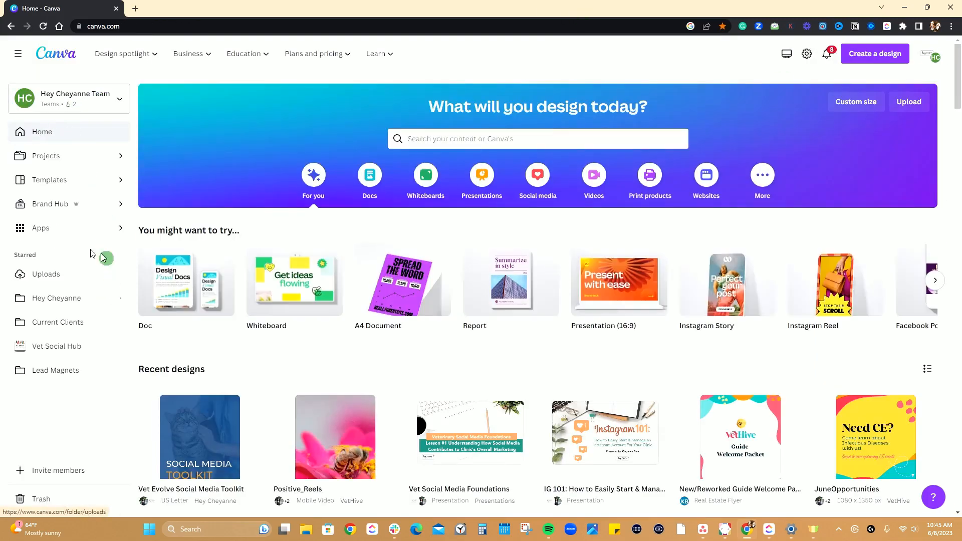
scroll(61, 281, down, 3)
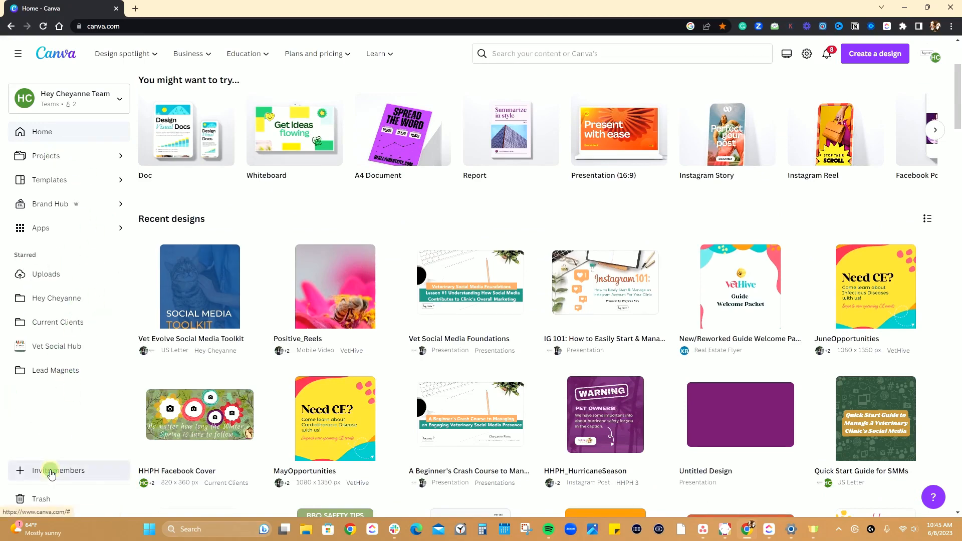
click(28, 471)
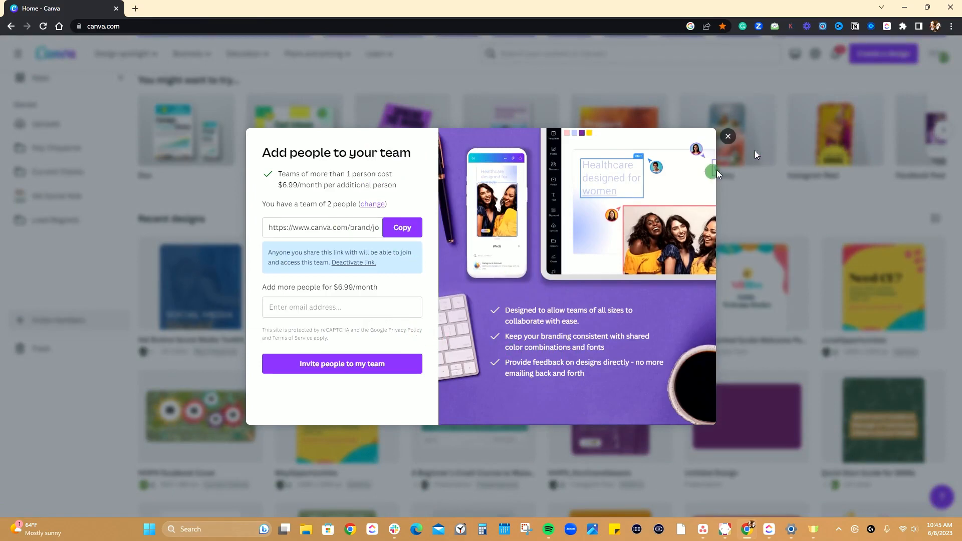
click(727, 136)
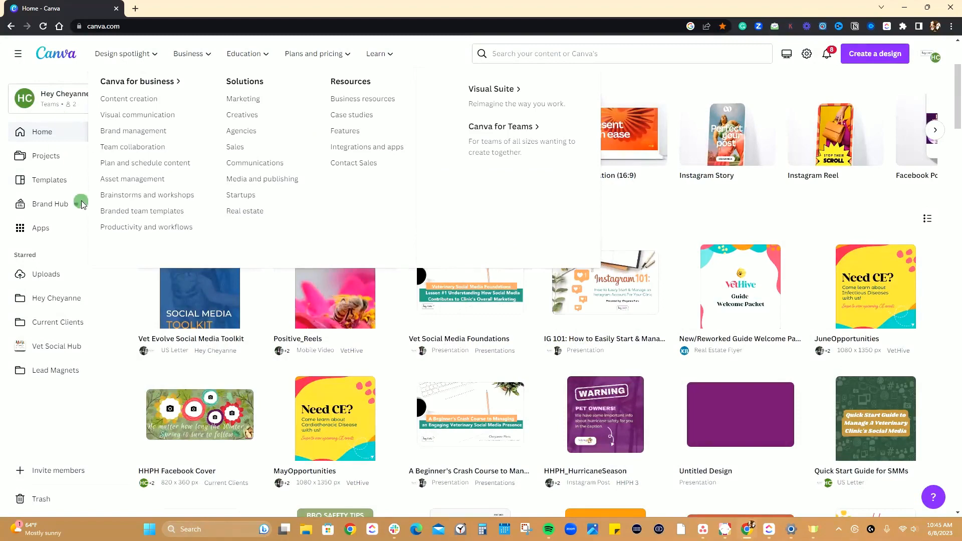
scroll(180, 350, up, 3)
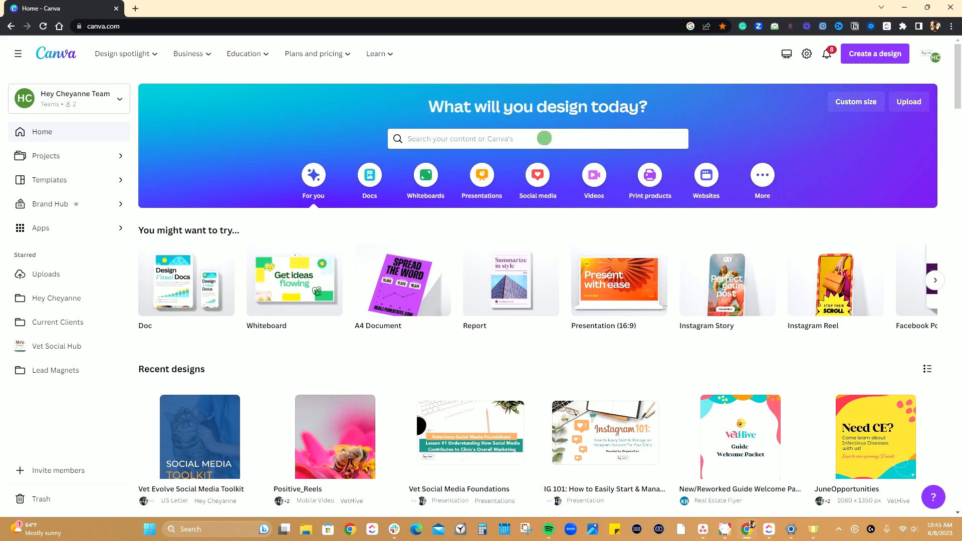
Search the templates for "Instagram" and open the suggested Instagram Post (Portrait) category.
click(555, 138)
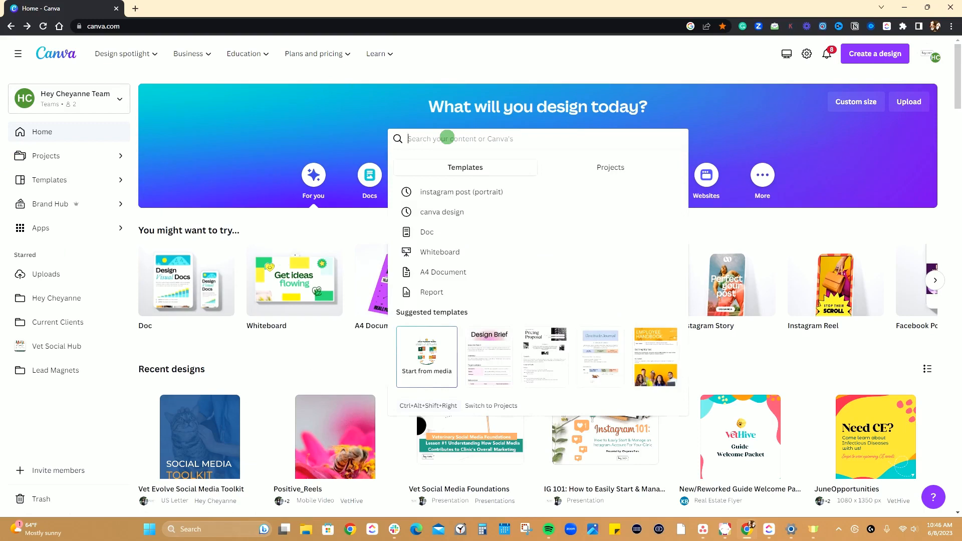
text(Instagram)
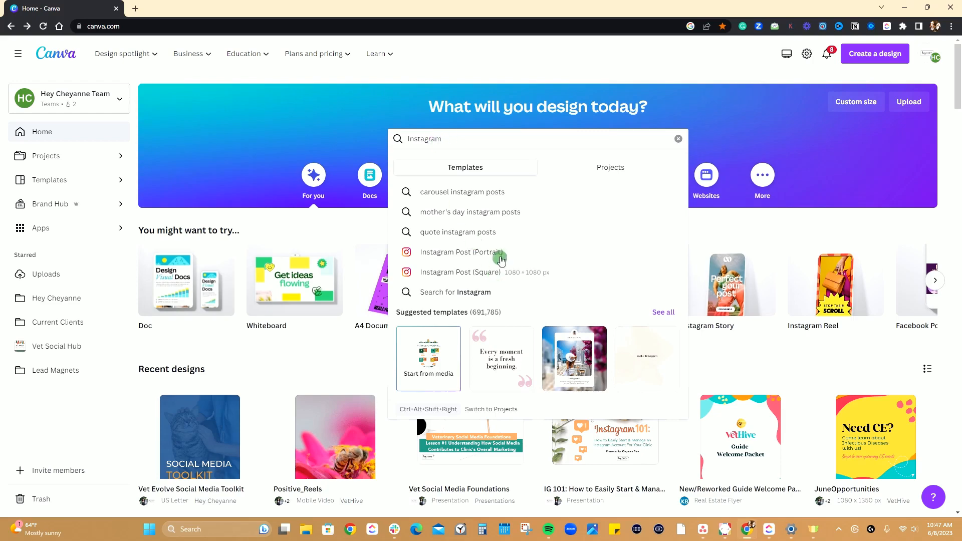
click(485, 252)
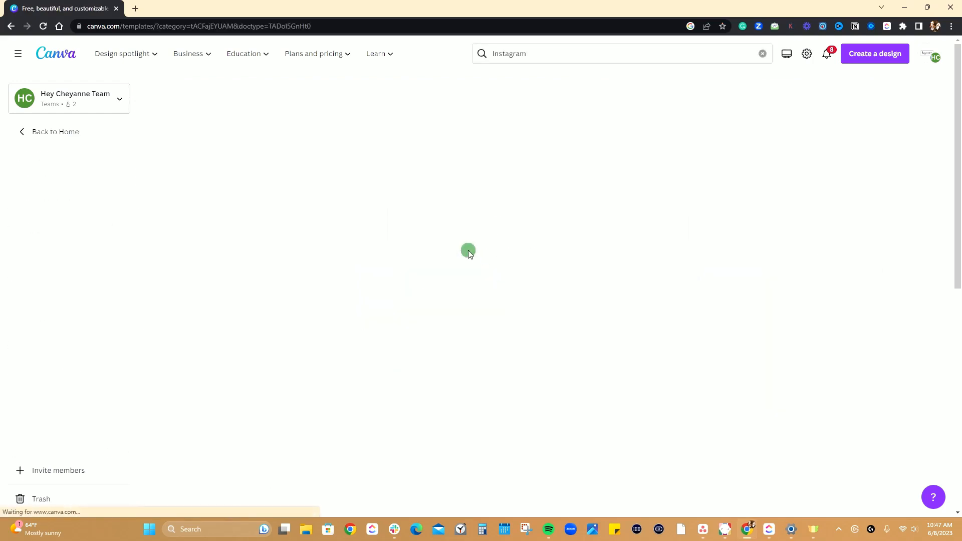
Browse the Instagram Post templates to examine the range of available designs.
scroll(455, 252, down, 5)
scroll(457, 253, down, 1)
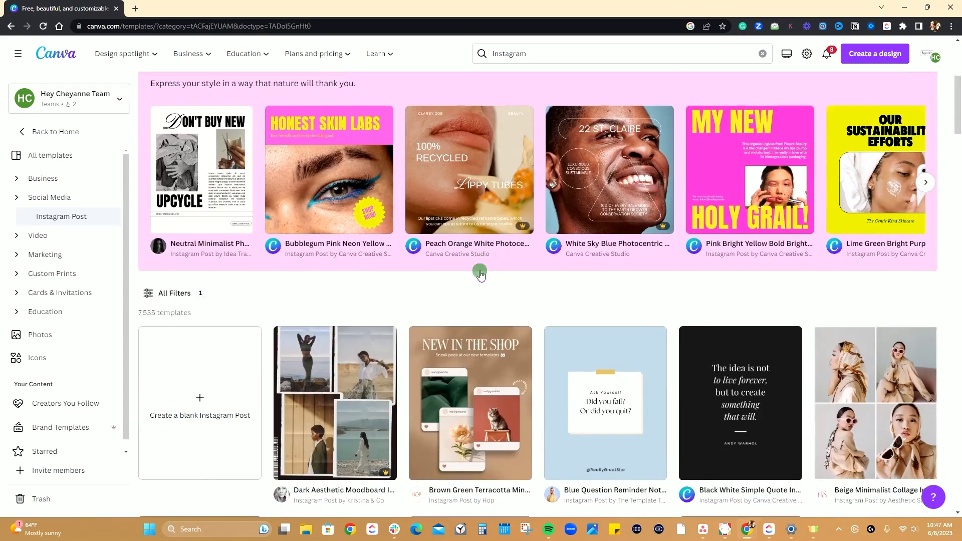
scroll(481, 241, down, 2)
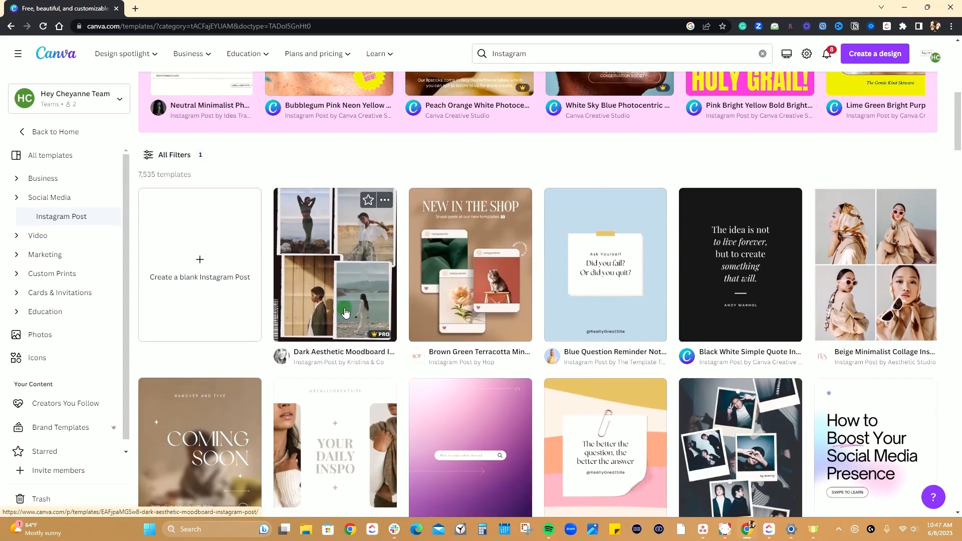
scroll(480, 241, down, 2)
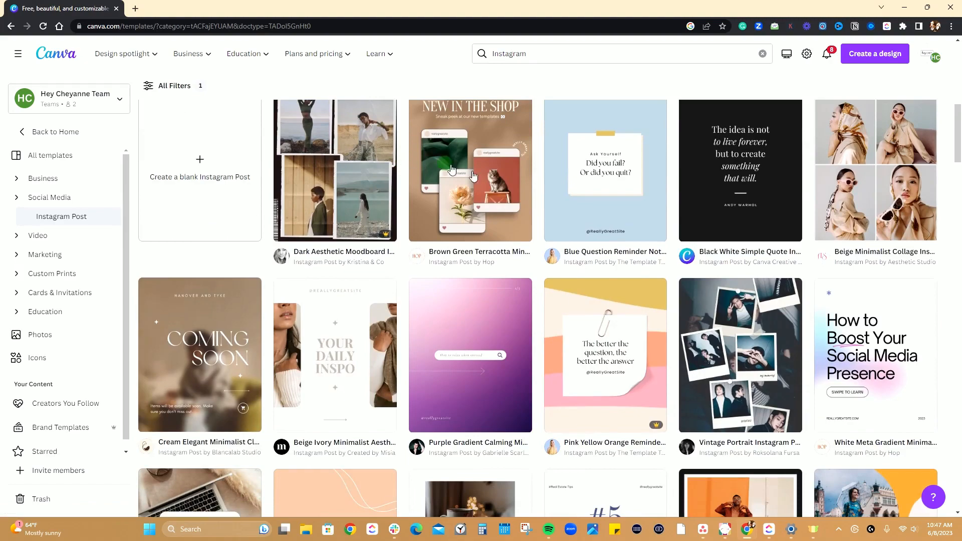
scroll(536, 275, down, 5)
scroll(537, 276, down, 7)
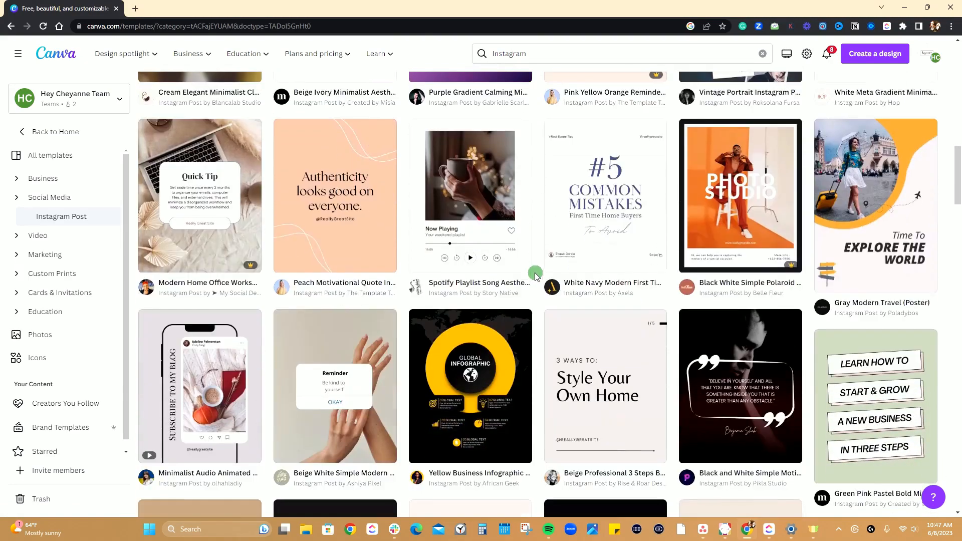
scroll(534, 276, down, 2)
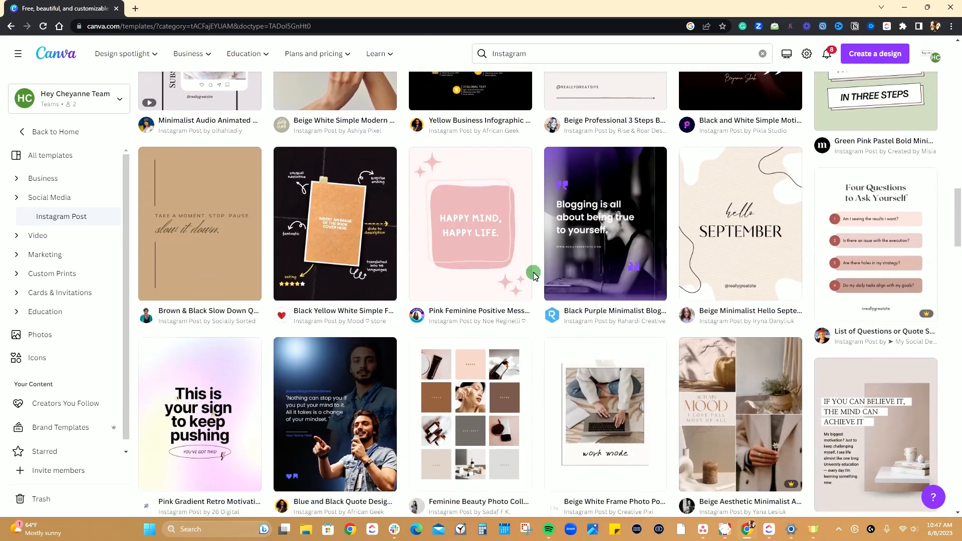
scroll(539, 274, down, 9)
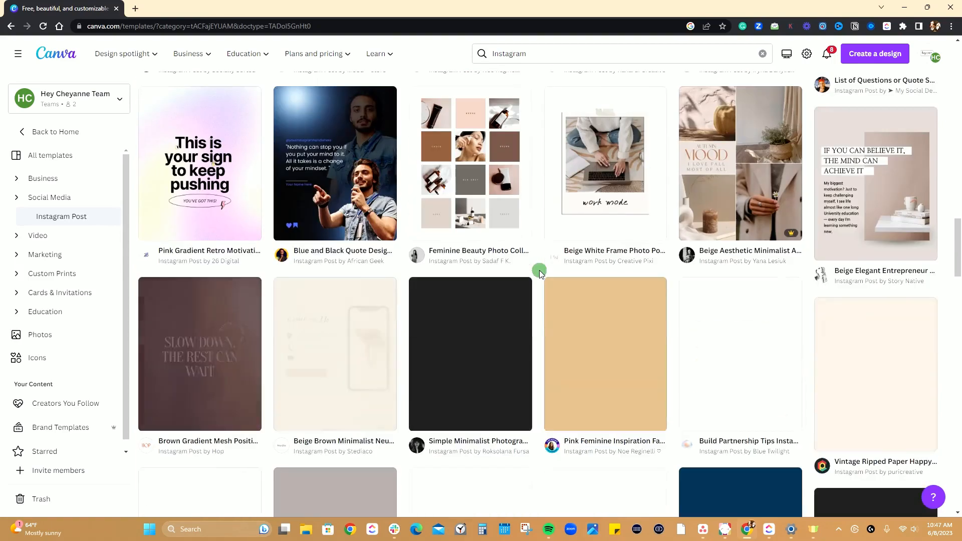
scroll(539, 274, down, 10)
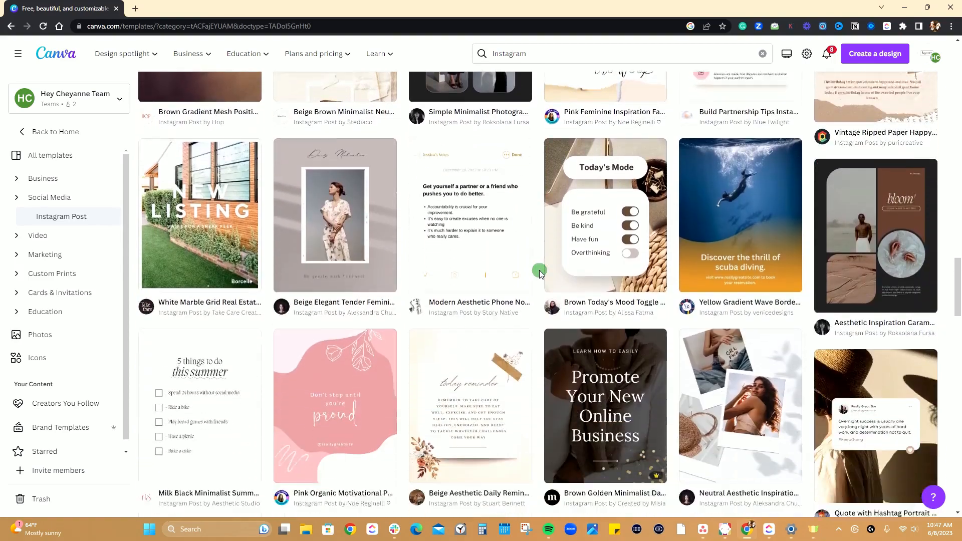
scroll(539, 274, down, 10)
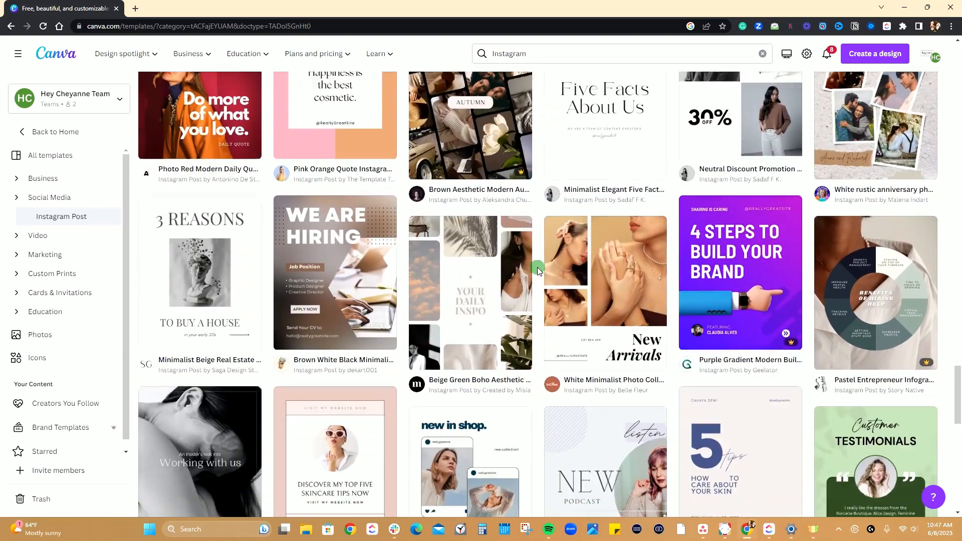
scroll(538, 271, up, 6)
Narrow the template search to "Instagram photo frame" and look through the matching designs.
click(557, 57)
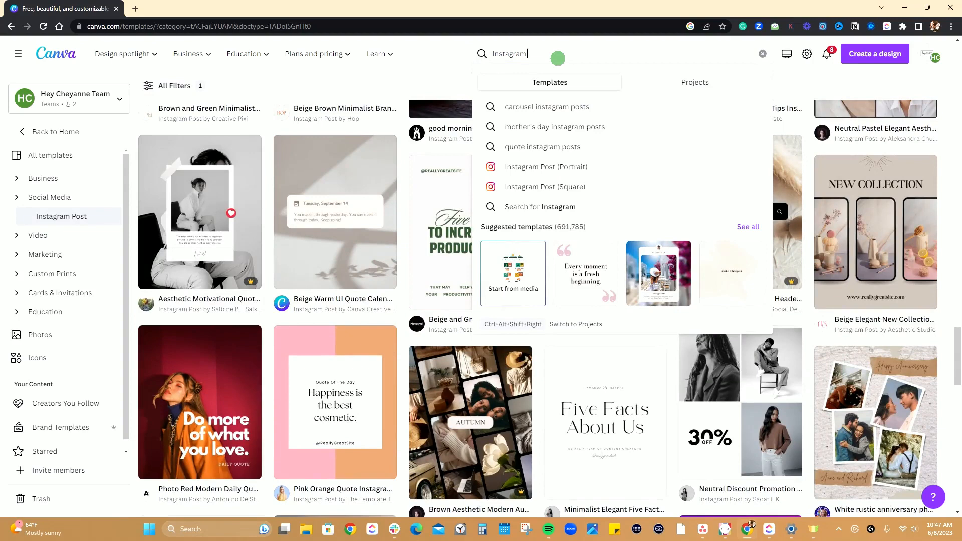
text(photo frame)
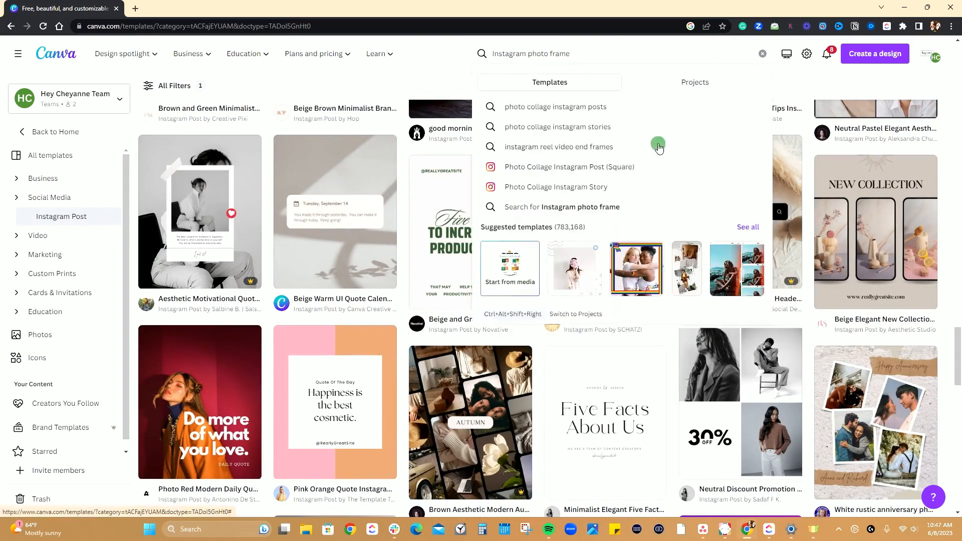
key(Return)
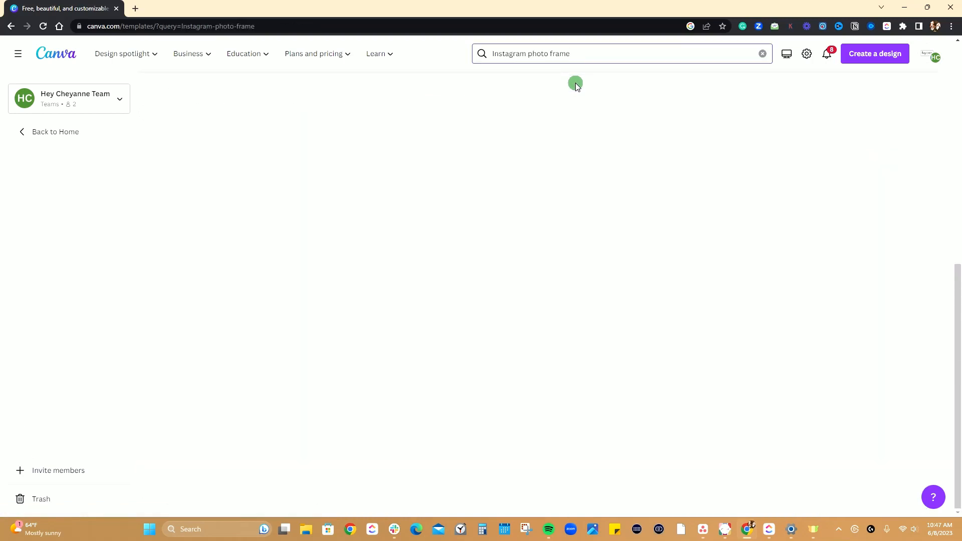
scroll(425, 256, down, 3)
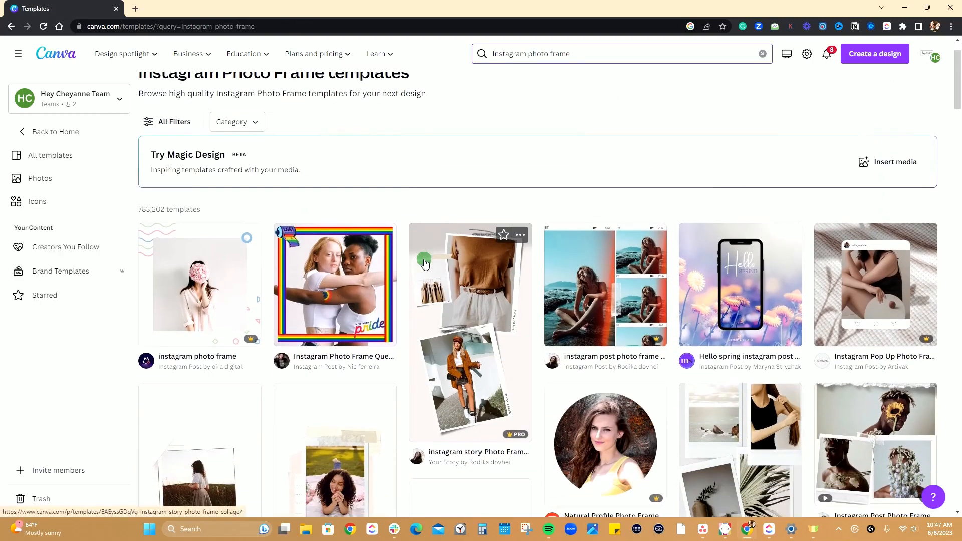
scroll(425, 256, down, 6)
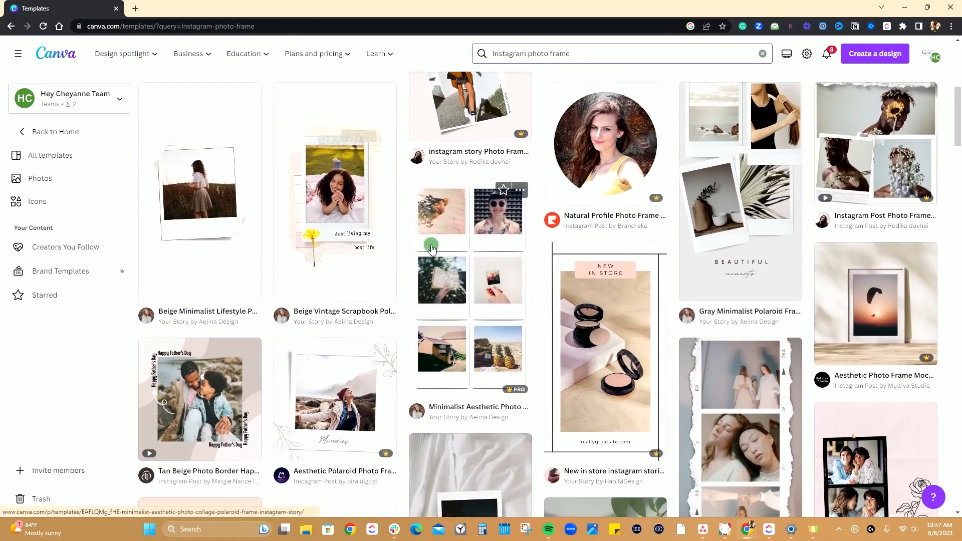
scroll(433, 249, down, 7)
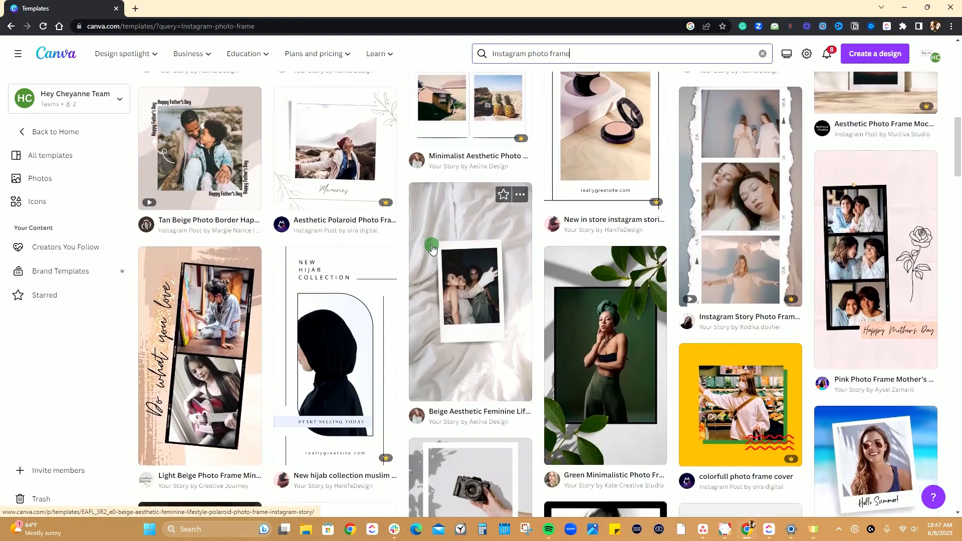
scroll(433, 249, down, 7)
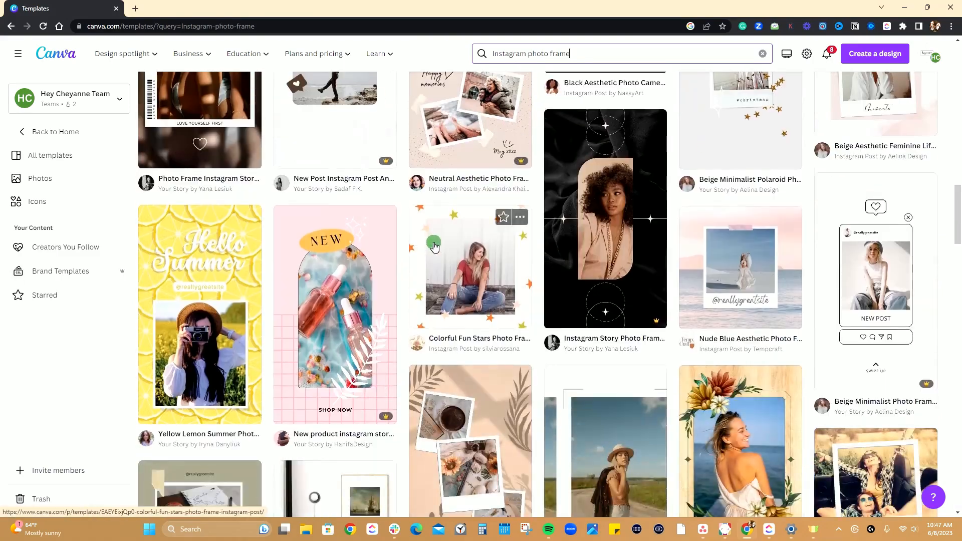
scroll(434, 246, up, 4)
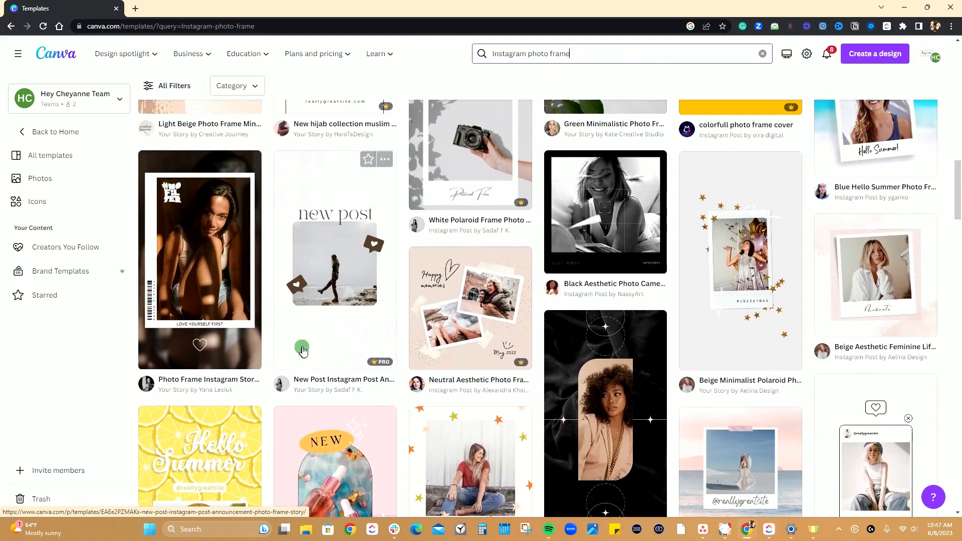
scroll(253, 346, up, 4)
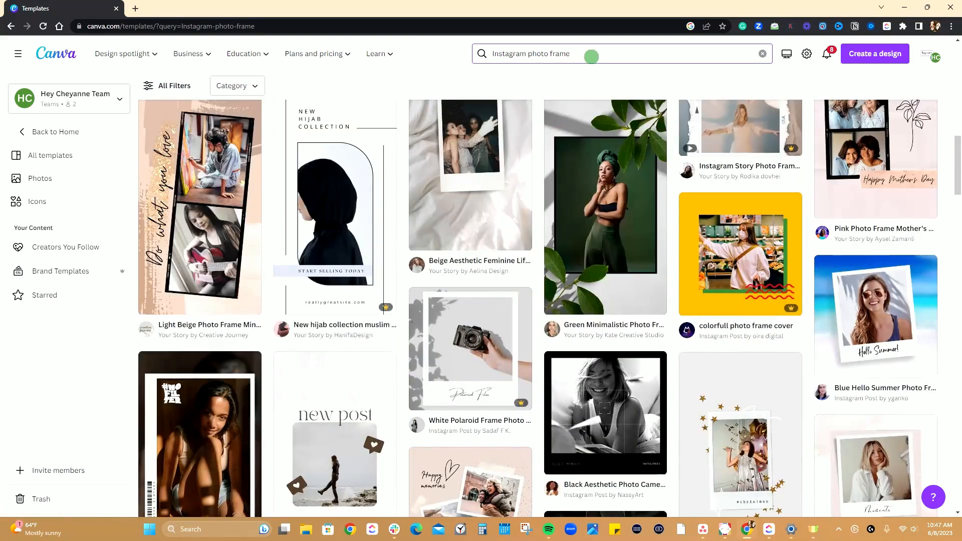
Refine the search to "Instagram photo frame pet" and open the Cream Cute Pet Photo Collage Post template for customizing.
click(591, 56)
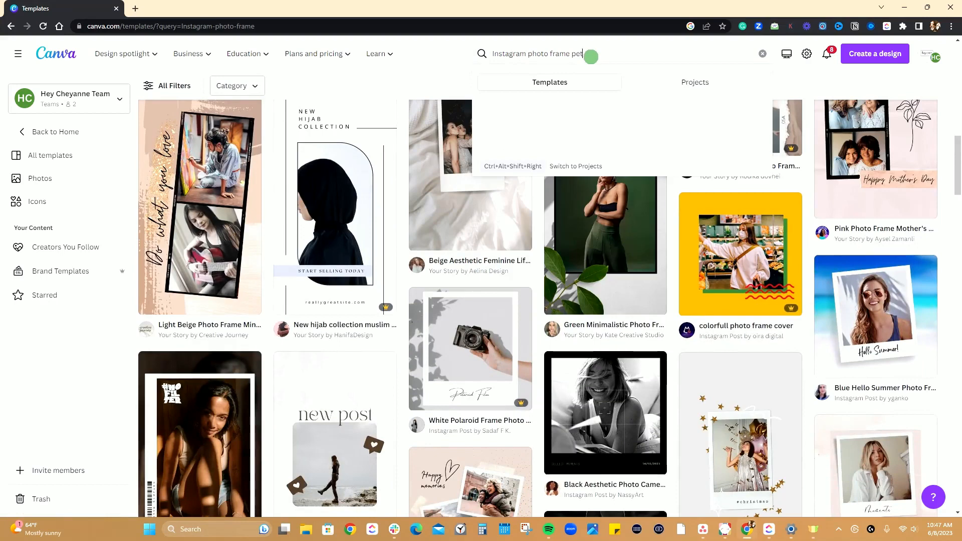
key(Return)
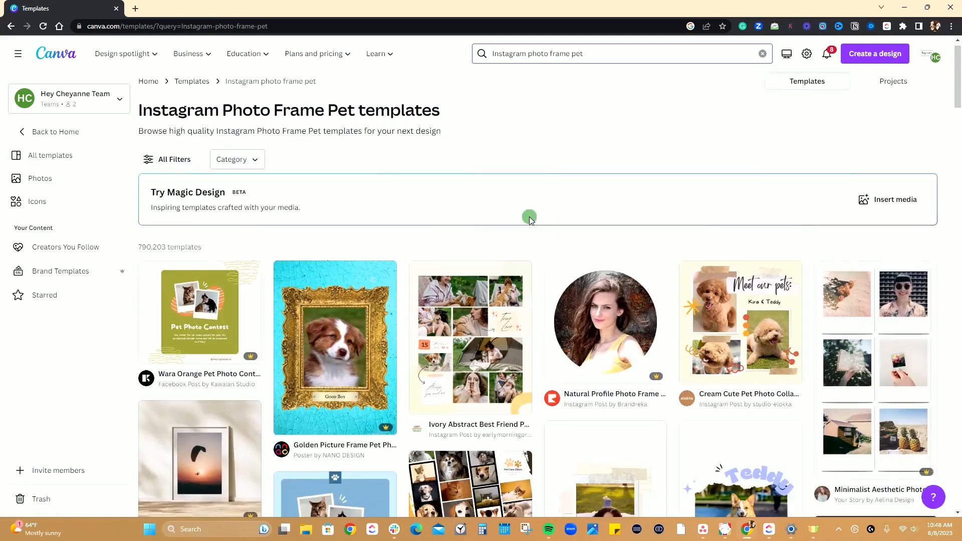
scroll(530, 217, down, 2)
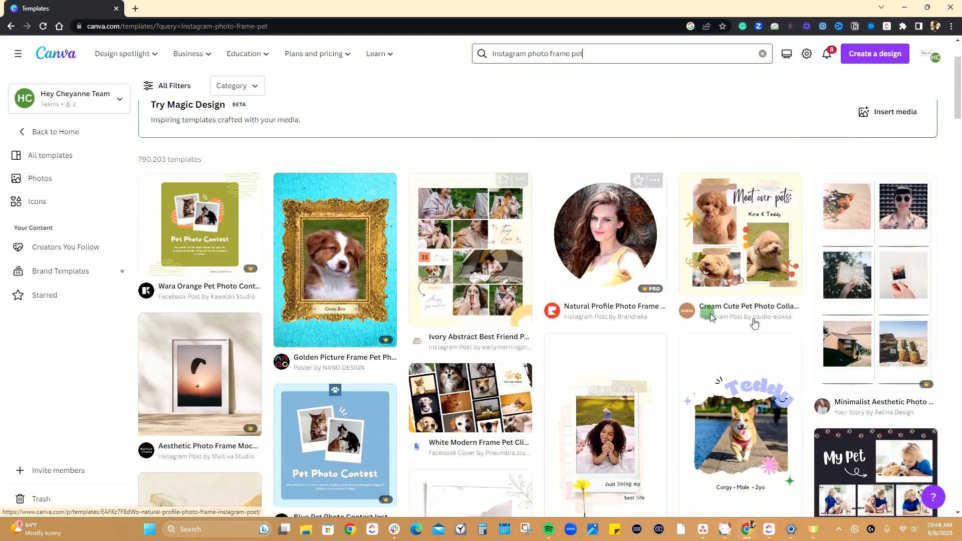
click(742, 252)
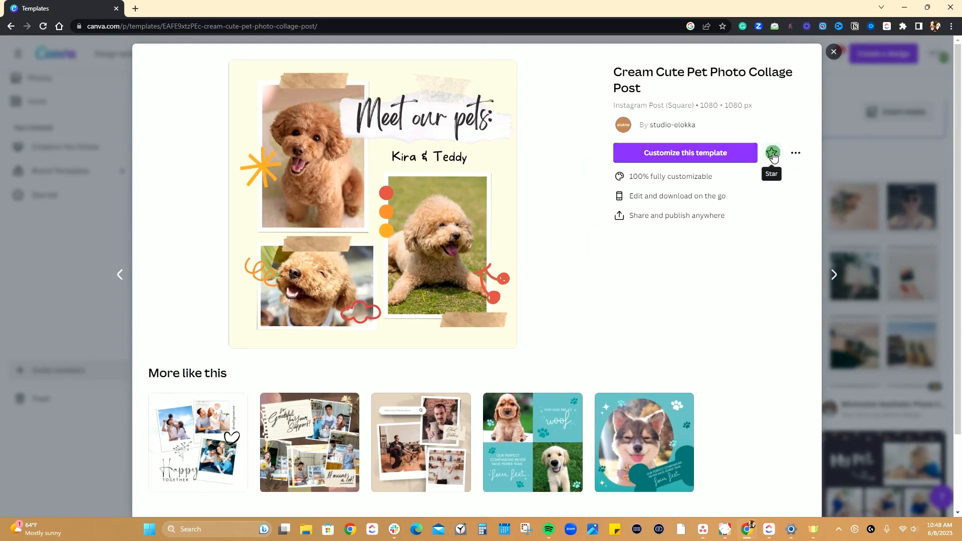
click(667, 155)
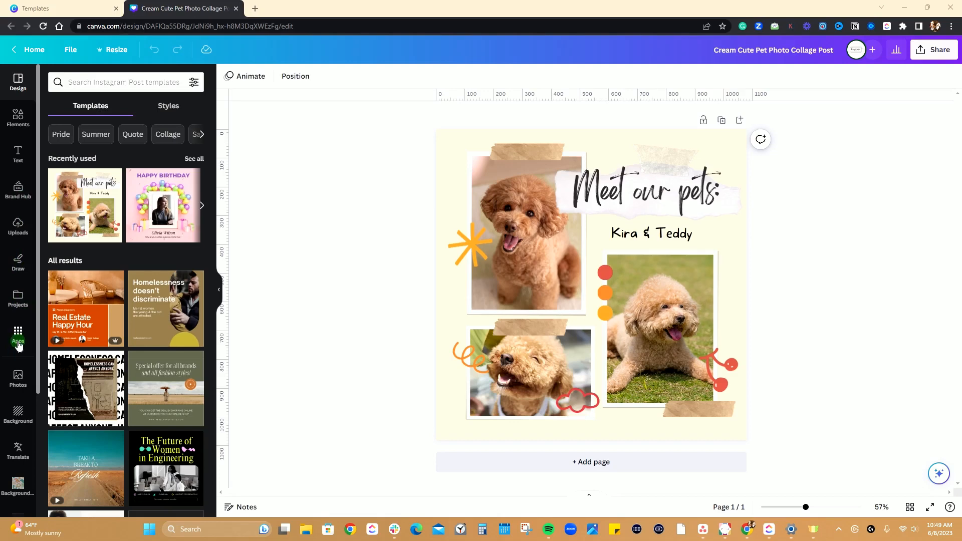
Look through the editor's full list of design tools, apps and starred folders.
scroll(18, 345, down, 2)
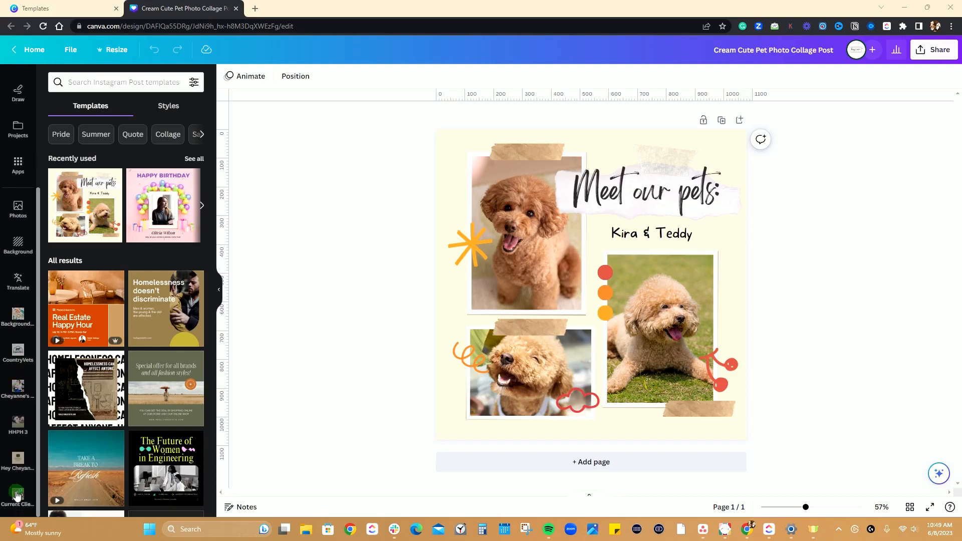
scroll(17, 494, down, 2)
scroll(16, 502, up, 3)
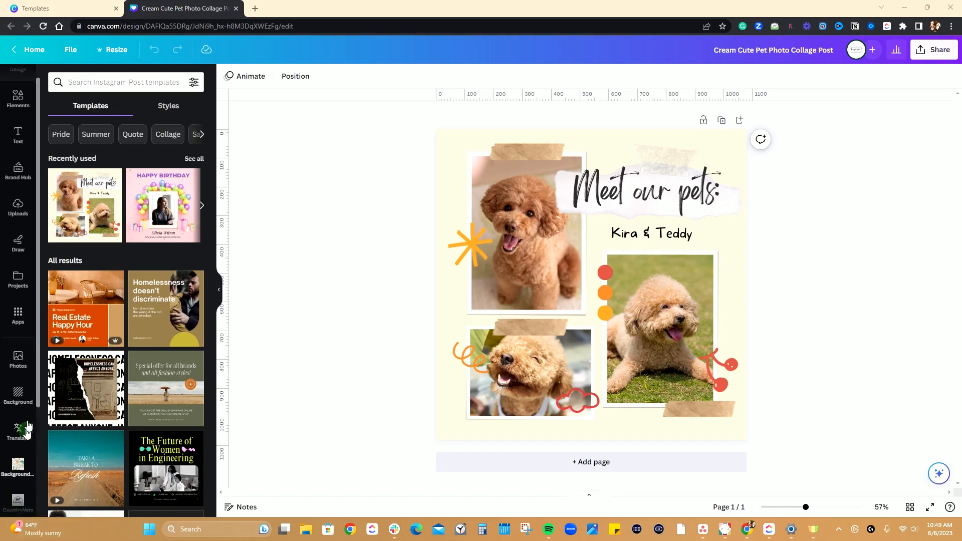
scroll(14, 443, up, 1)
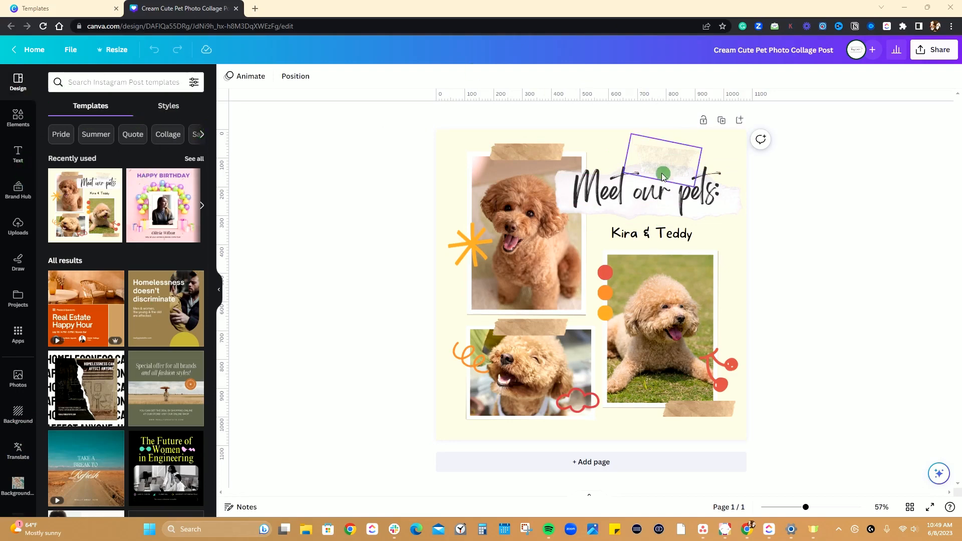
Switch the page background's colour choices to the Hey Cheyanne brand kit and apply its teal to the background.
click(453, 136)
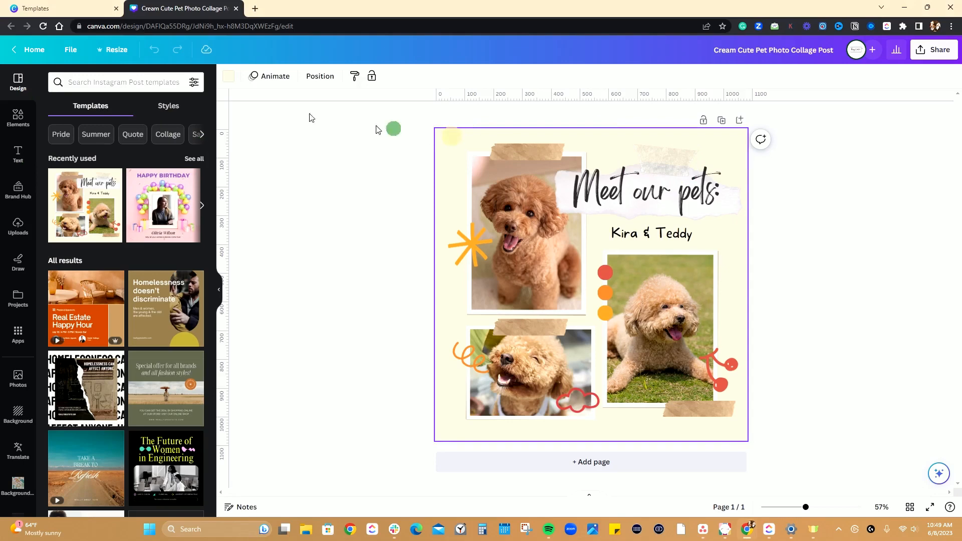
click(228, 79)
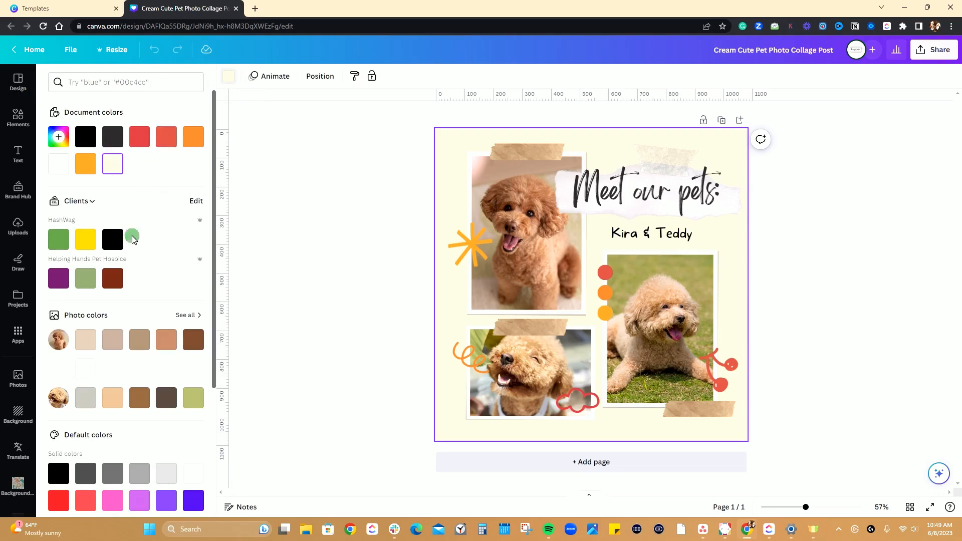
scroll(132, 231, down, 4)
scroll(126, 261, up, 1)
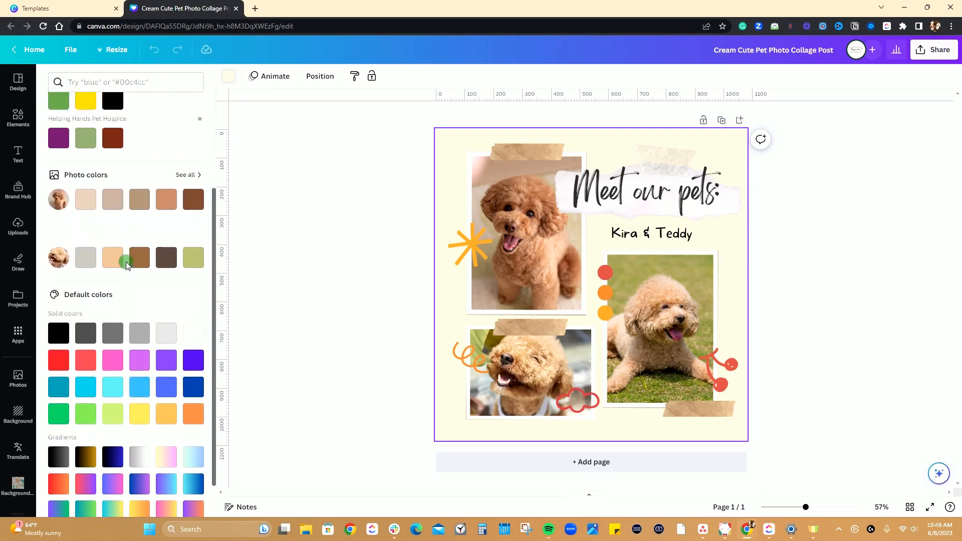
scroll(125, 261, up, 3)
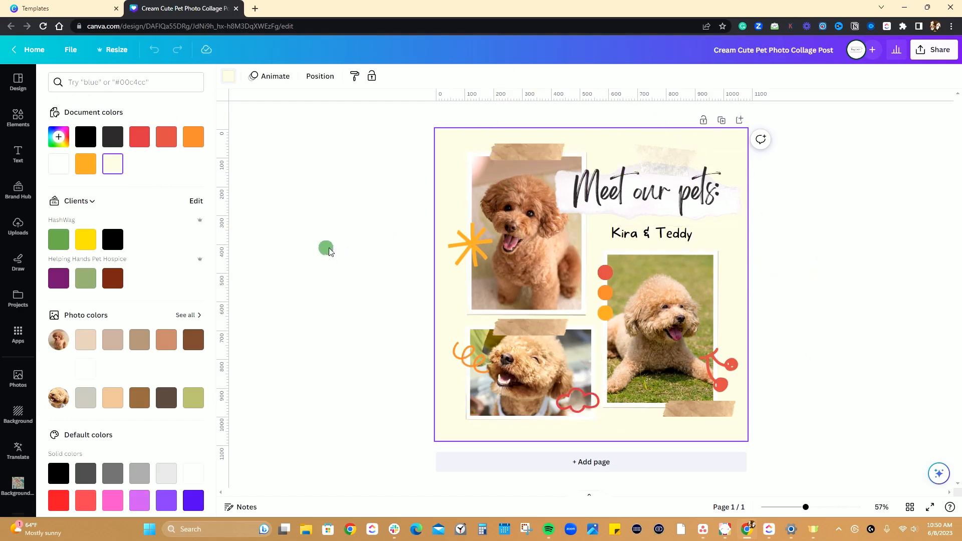
click(91, 202)
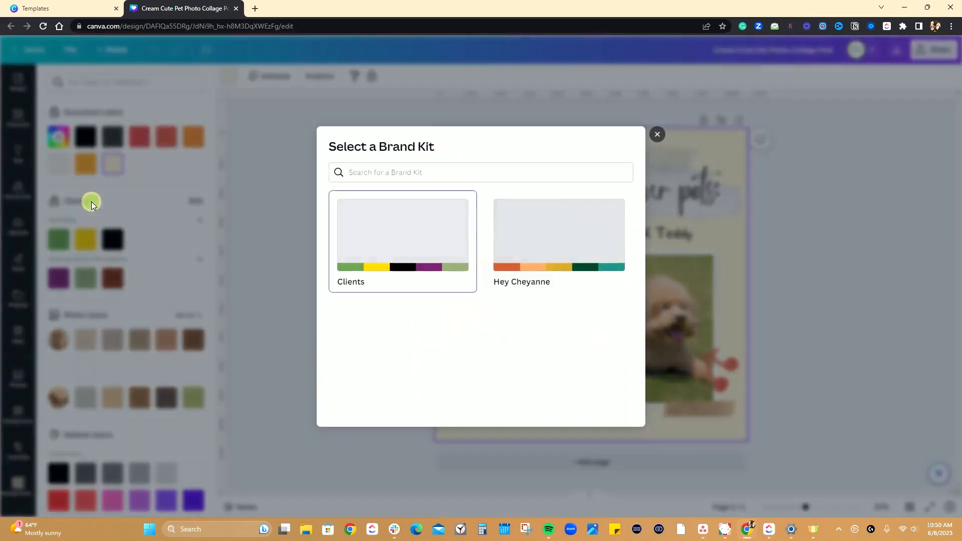
click(527, 249)
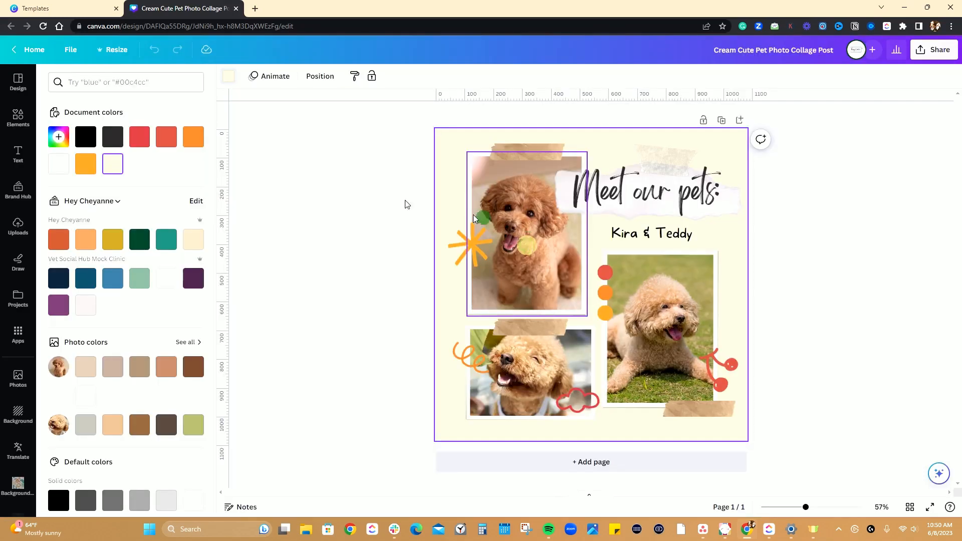
click(167, 243)
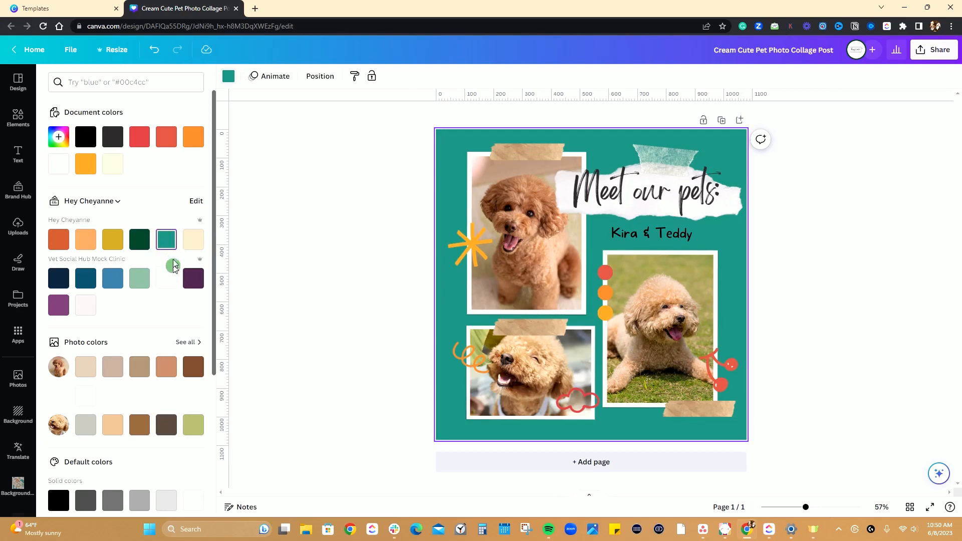
Open the Hey Cheyanne brand palettes for editing and cancel the edit.
scroll(174, 259, down, 1)
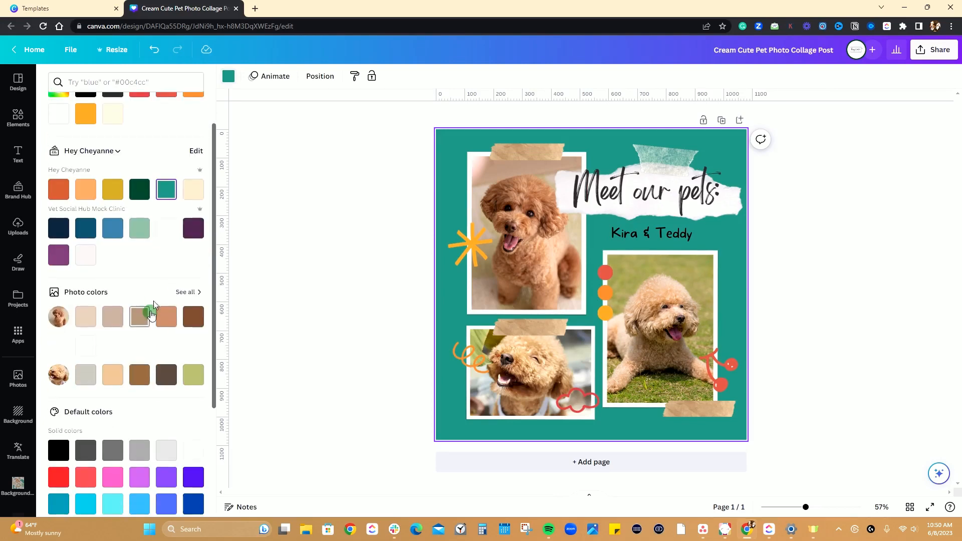
click(199, 152)
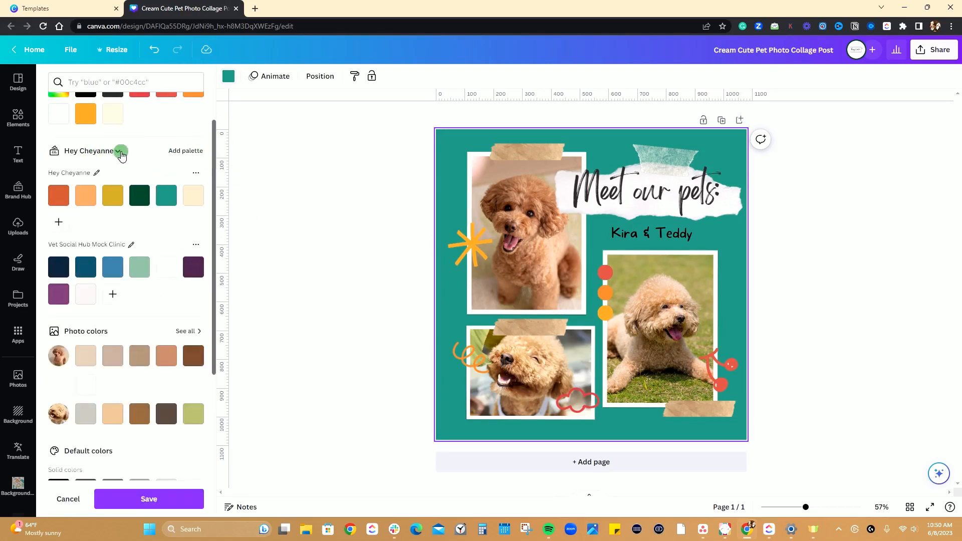
click(62, 499)
Try the light beige photo colour as the page background and go back to the brand teal.
scroll(150, 251, down, 3)
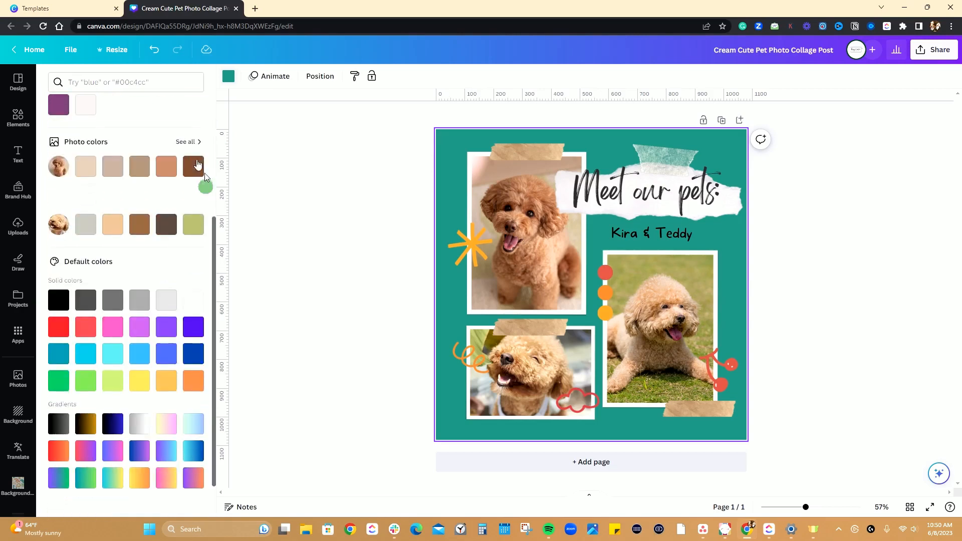
click(86, 168)
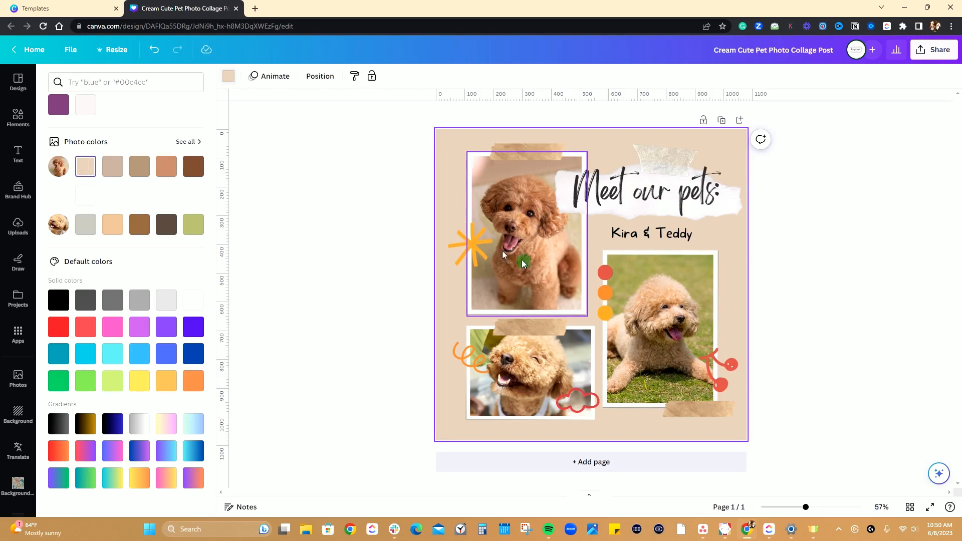
scroll(149, 253, up, 2)
click(162, 146)
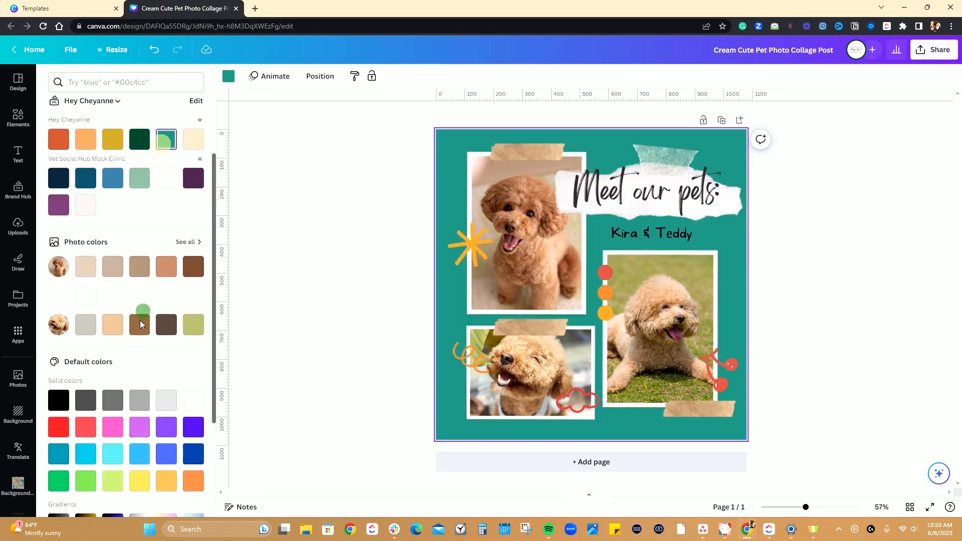
Try the yellow-to-pink default gradient as the page background and reapply the brand kit's teal.
scroll(140, 324, down, 3)
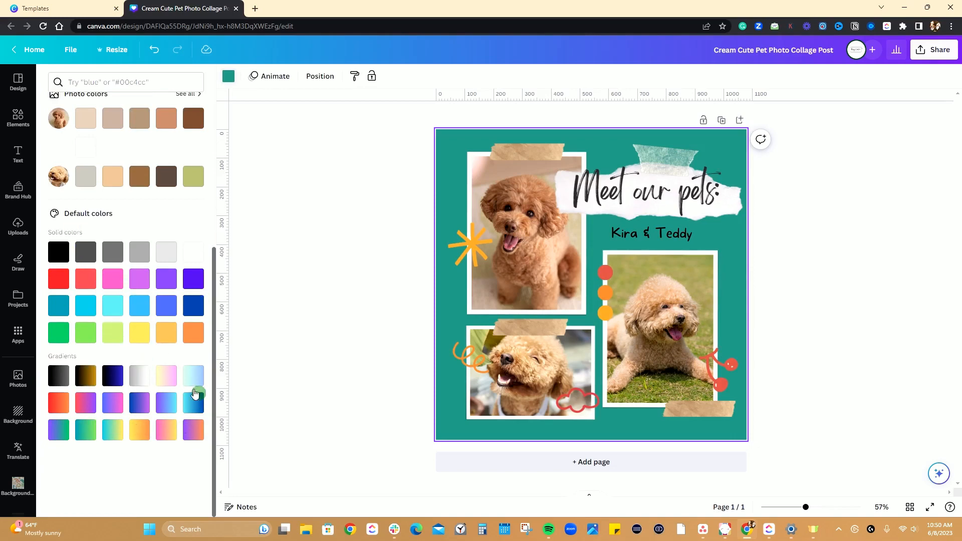
click(165, 378)
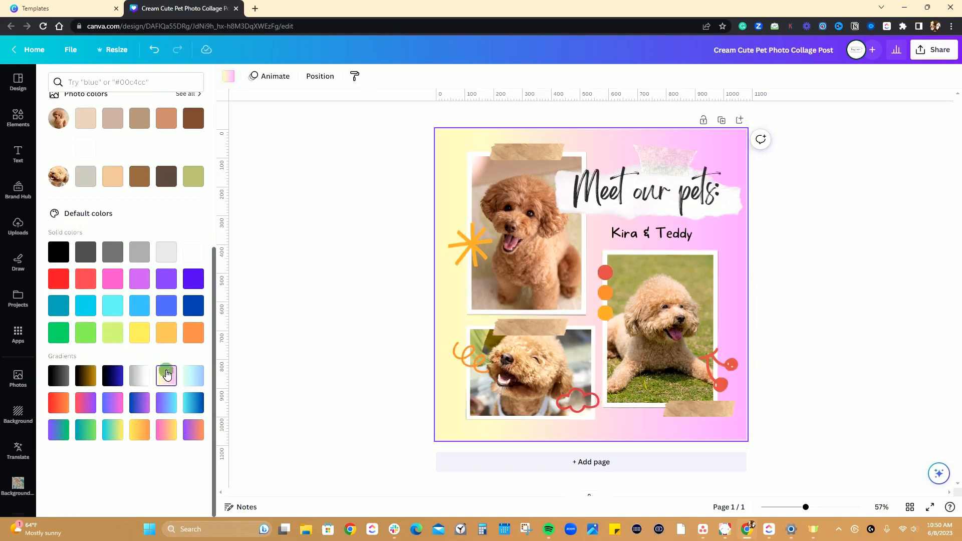
scroll(163, 379, up, 5)
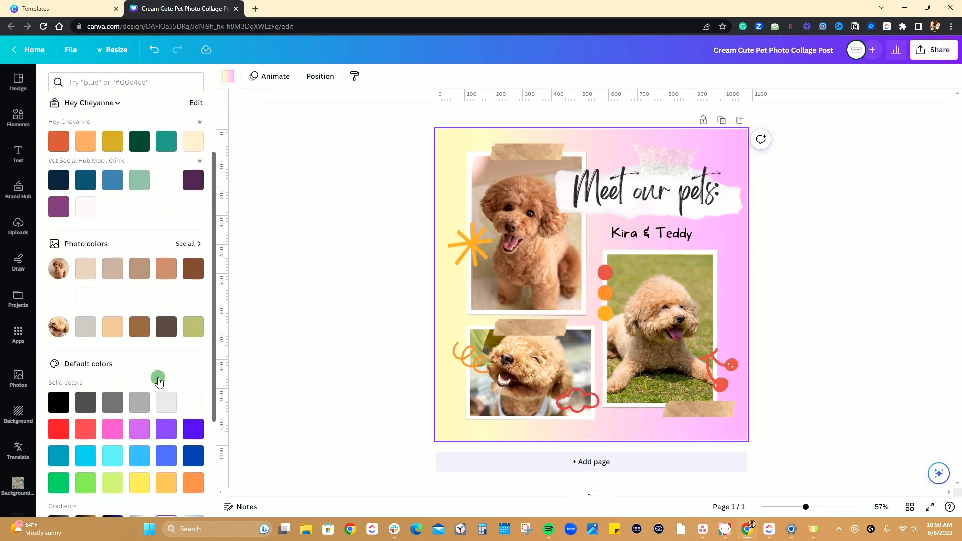
click(169, 241)
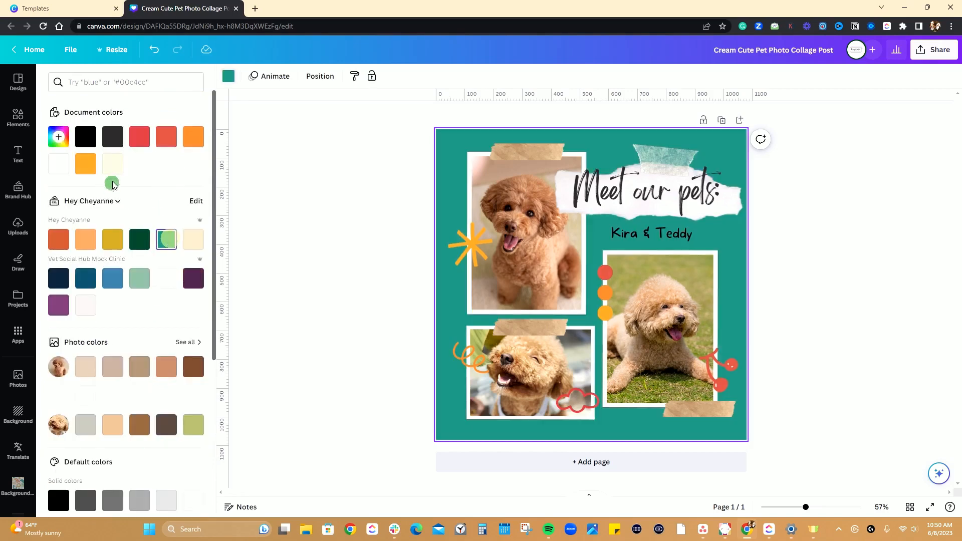
Change the "Meet our pets:" heading to the brand font BlackJack and enlarge it to about size 93.2 across the torn paper strip.
click(661, 197)
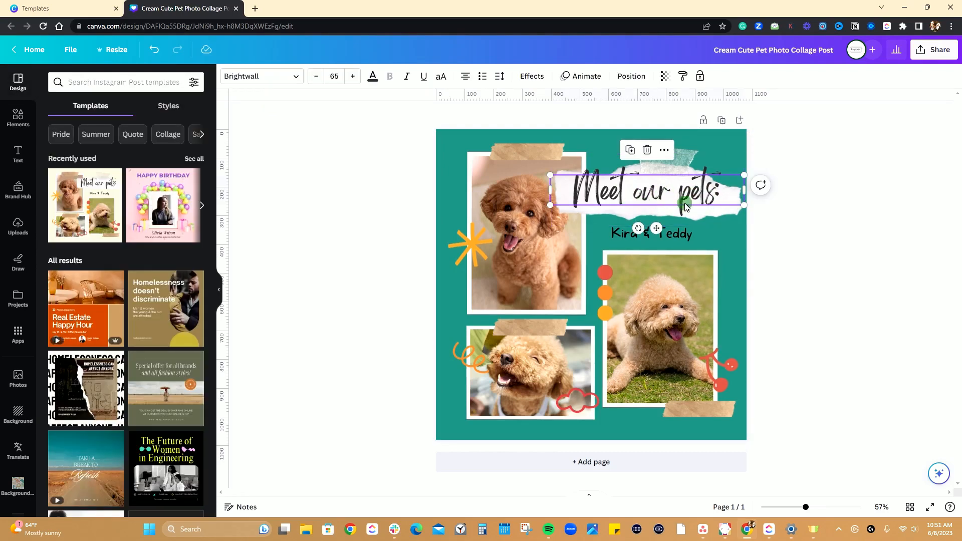
click(296, 76)
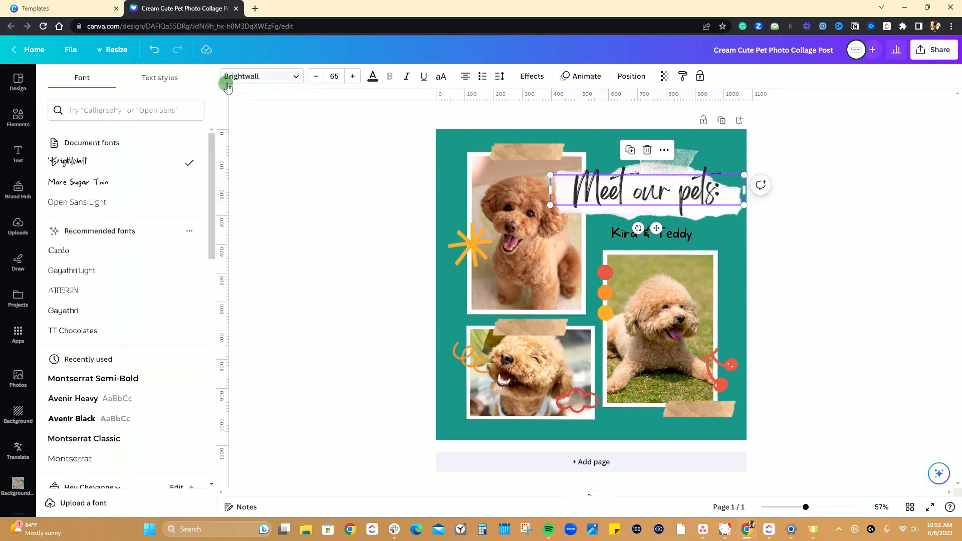
click(103, 109)
scroll(123, 215, down, 5)
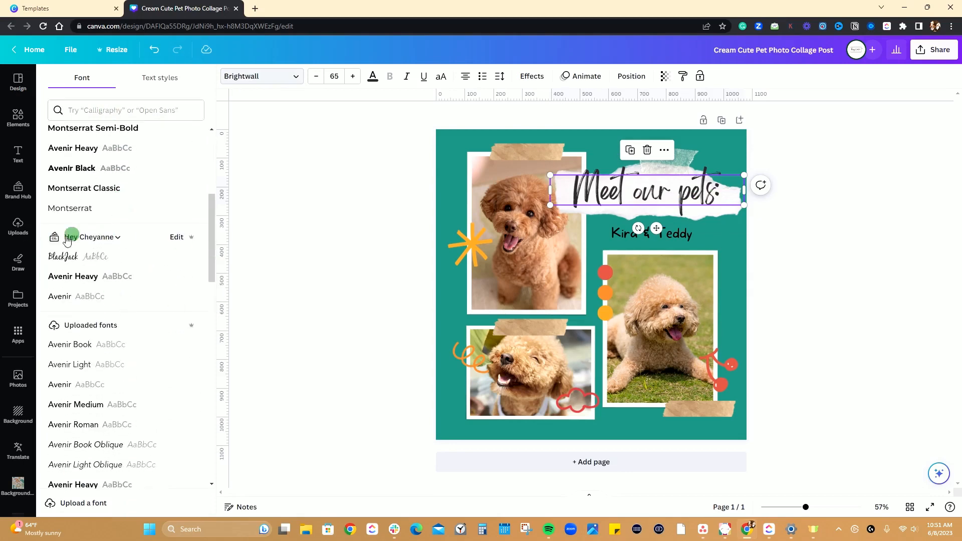
click(55, 257)
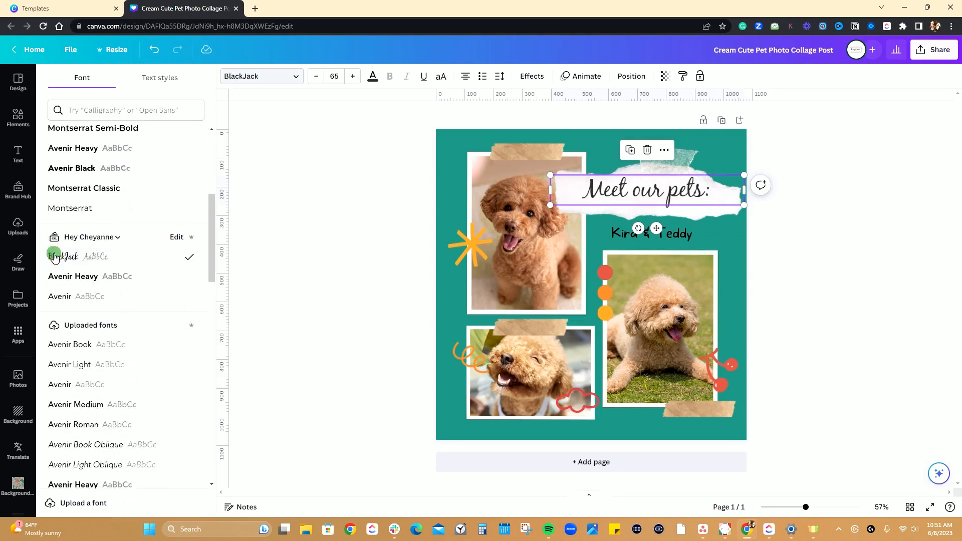
drag(550, 189, 549, 221)
drag(660, 204, 662, 194)
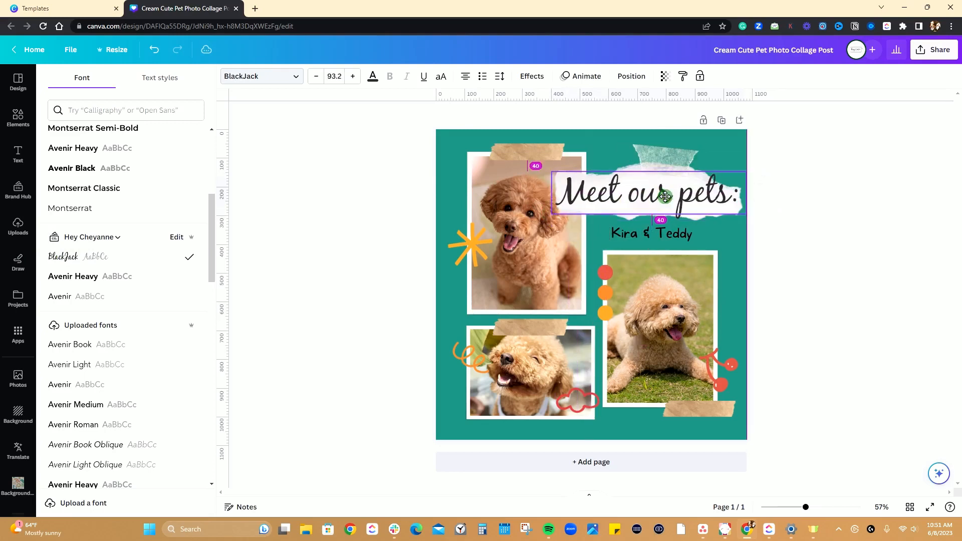
Try the preset font size 24 on the "Meet our pets:" heading.
click(334, 76)
click(334, 76)
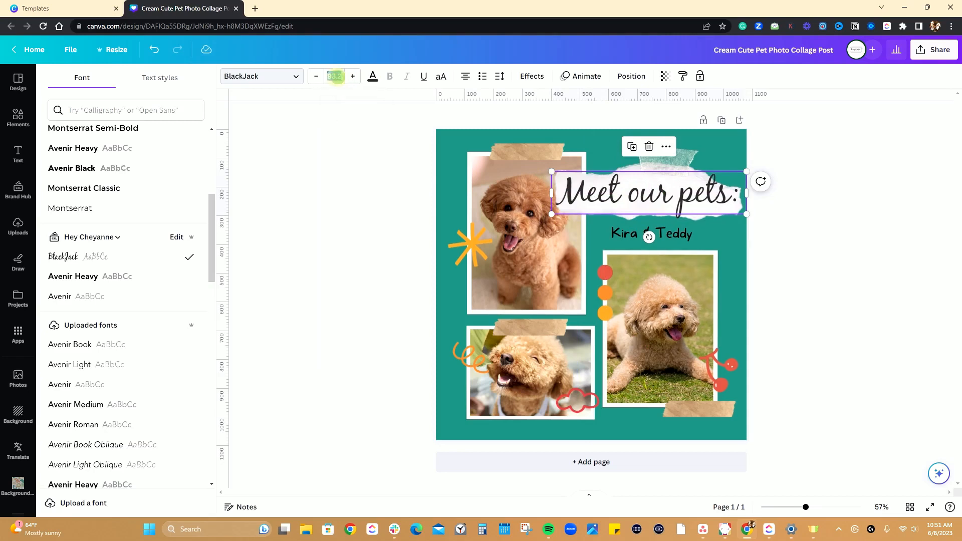
click(335, 76)
scroll(352, 210, down, 2)
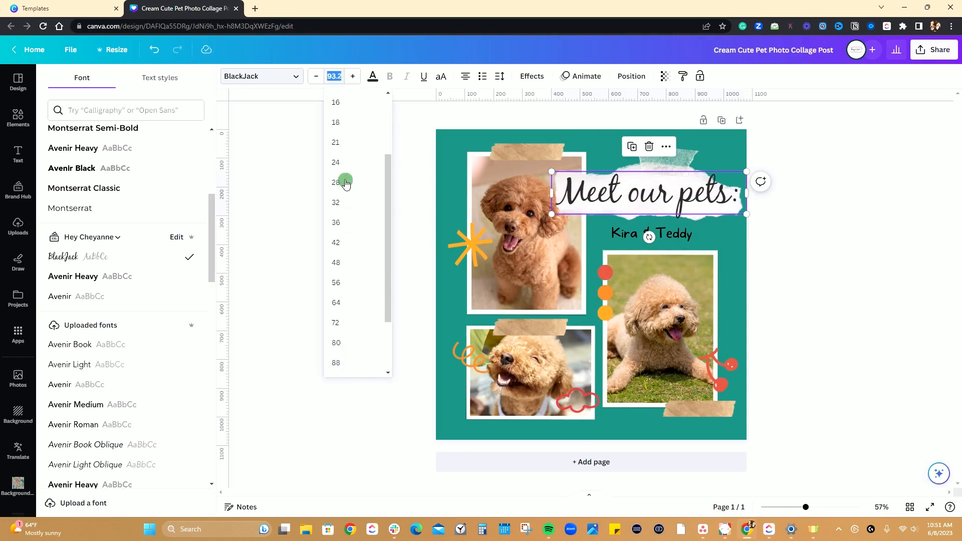
click(336, 161)
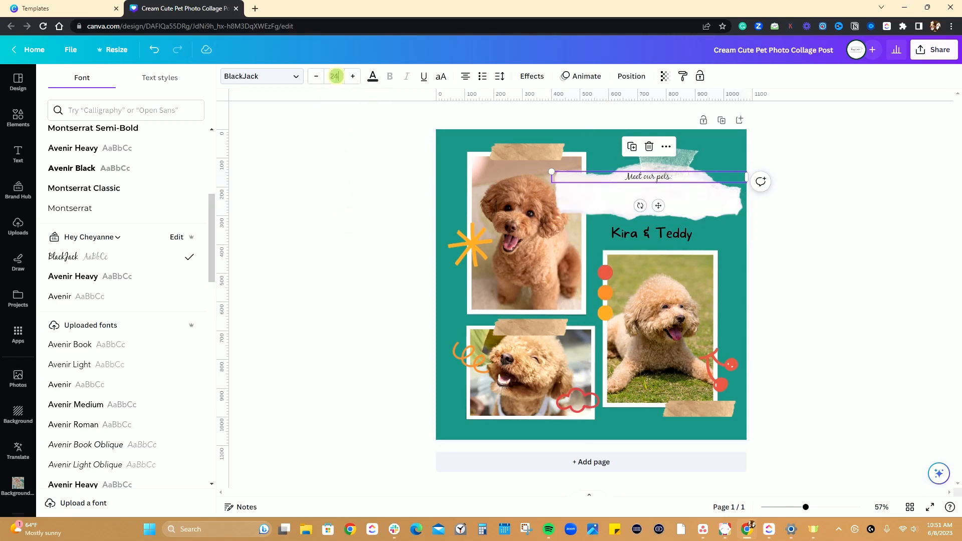
Set the heading's font size to the preset 88 and reduce it in single steps to 86.
click(334, 76)
scroll(343, 261, down, 3)
click(340, 284)
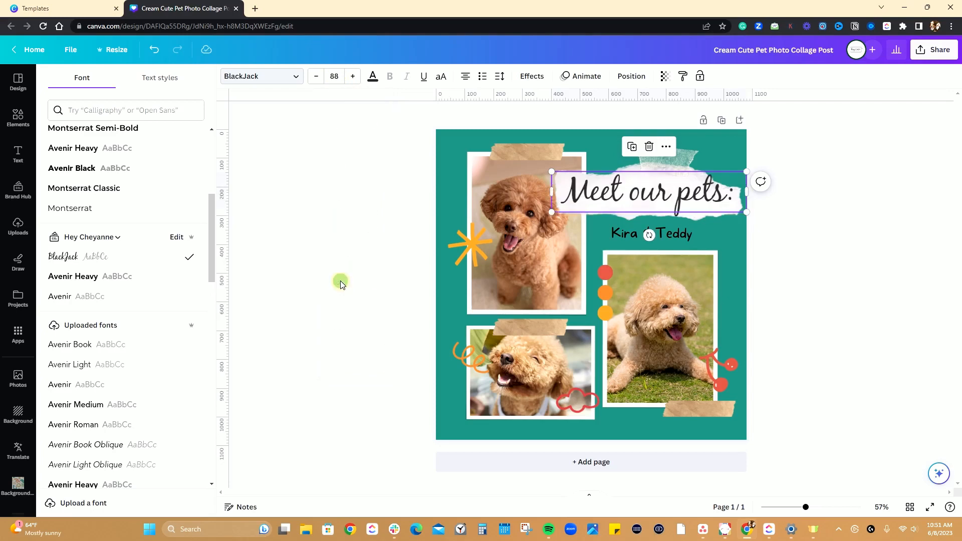
click(316, 77)
click(316, 78)
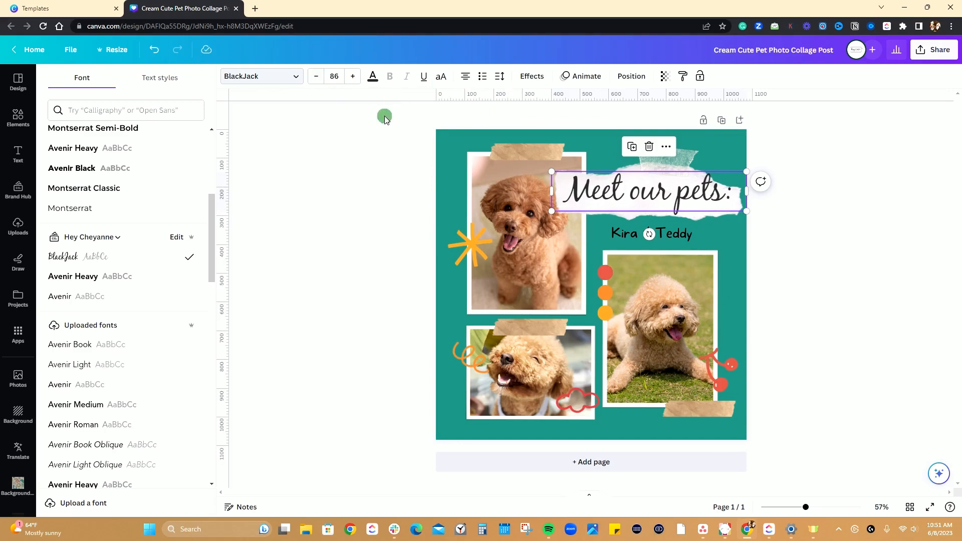
Look through the recommended, recently used, brand and uploaded fonts, and search the fonts for "halloween".
scroll(153, 286, up, 4)
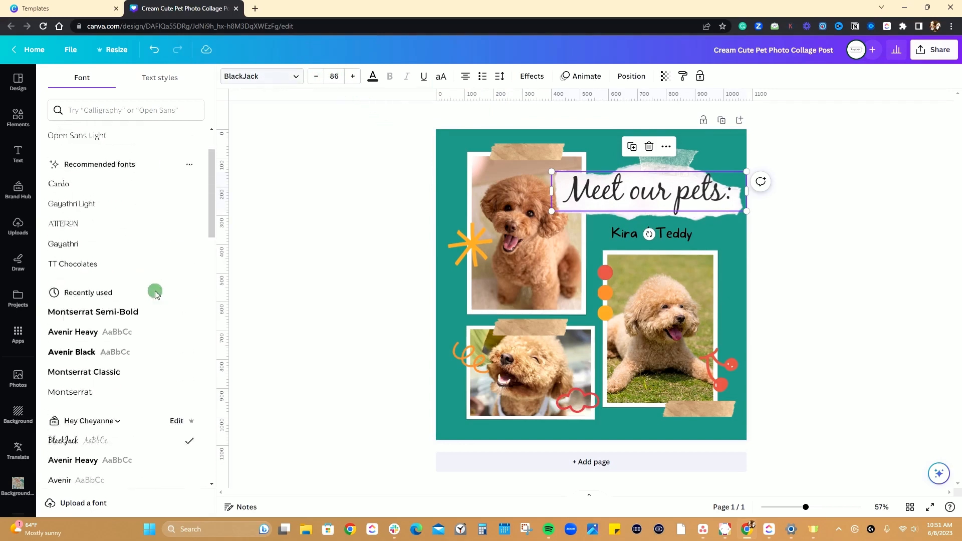
scroll(151, 381, down, 5)
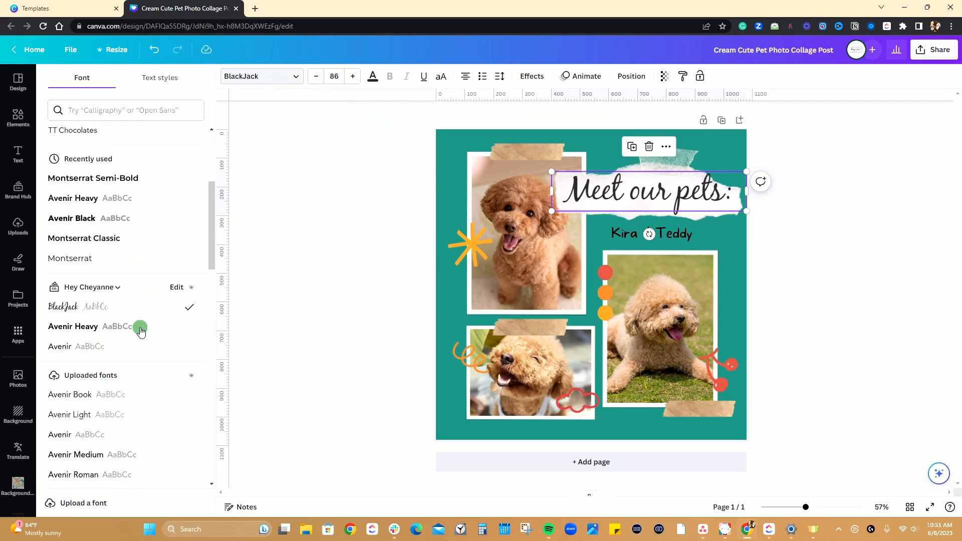
scroll(141, 328, up, 4)
scroll(100, 356, up, 1)
scroll(122, 300, down, 6)
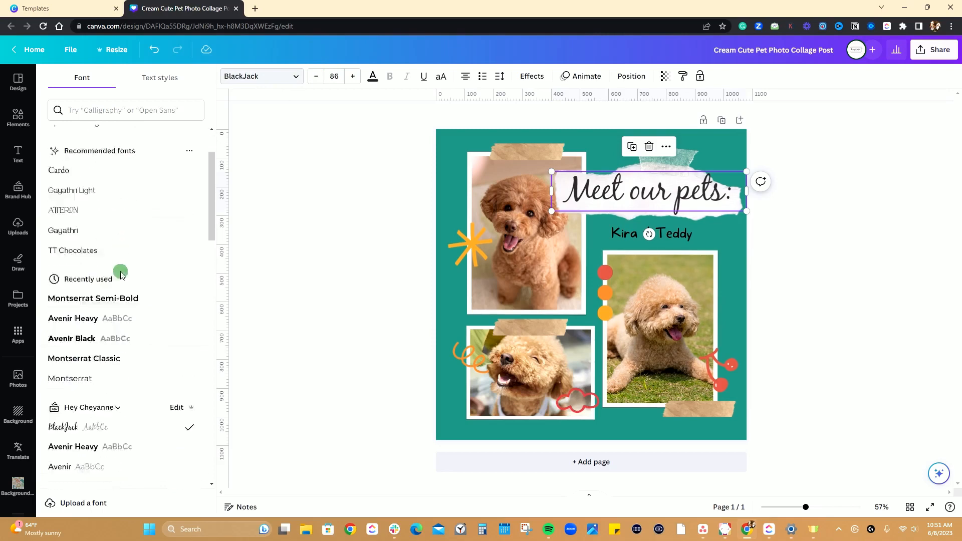
scroll(121, 271, down, 10)
click(167, 110)
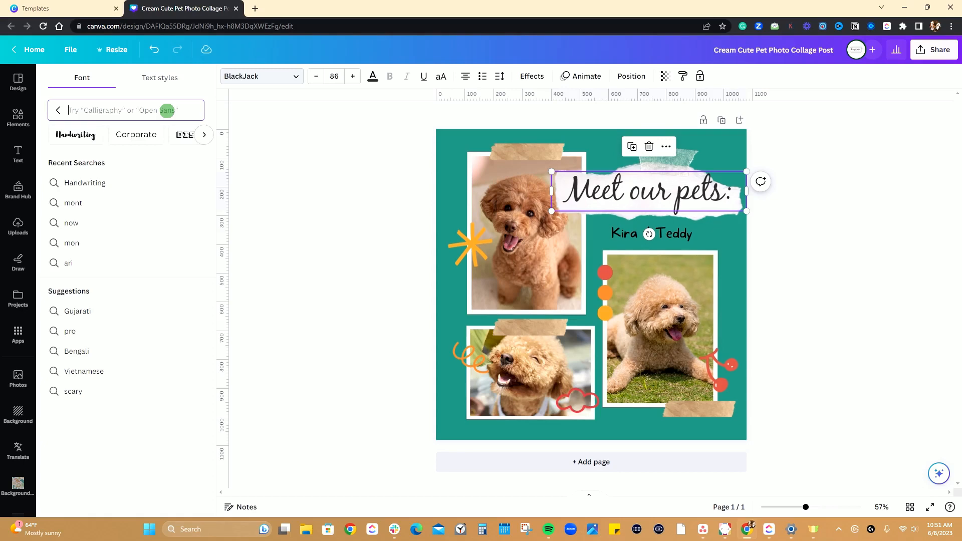
text(hallow)
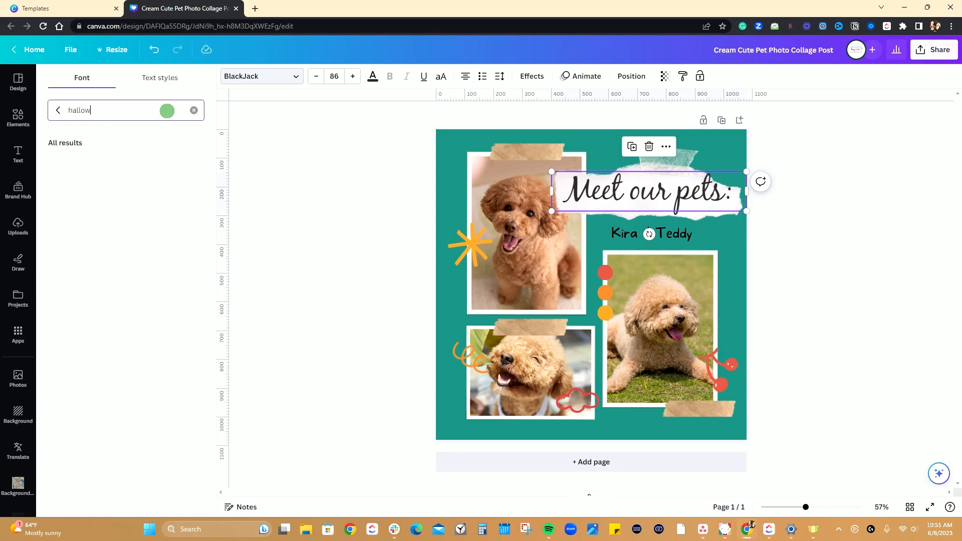
text(een)
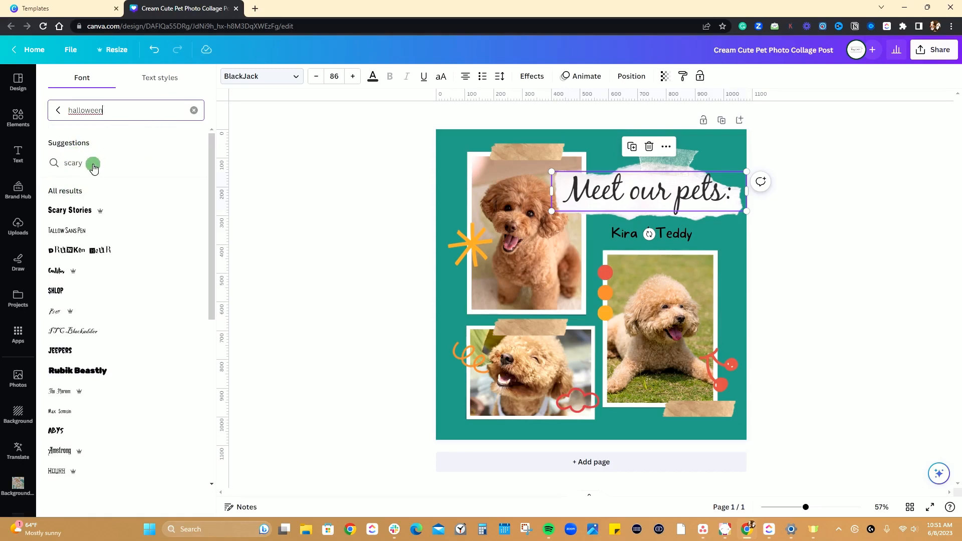
Try the Drunken Hour font on the heading with a wider text box, and undo both changes.
click(100, 253)
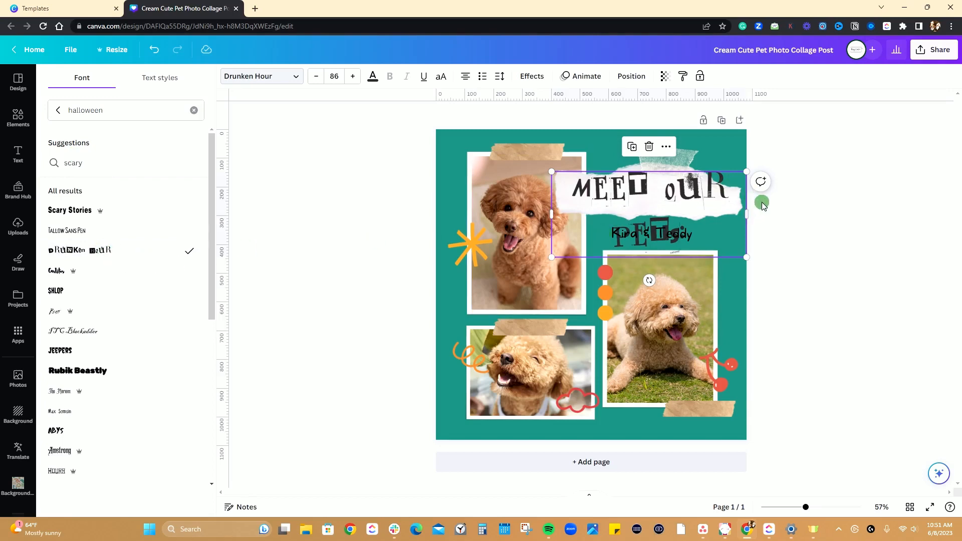
drag(748, 210, 730, 202)
key(ctrl+z)
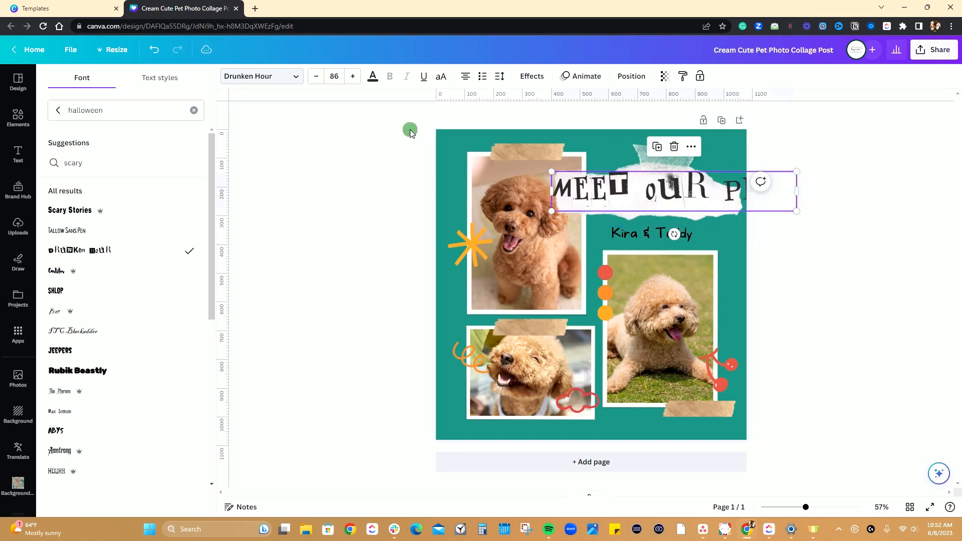
key(ctrl+z)
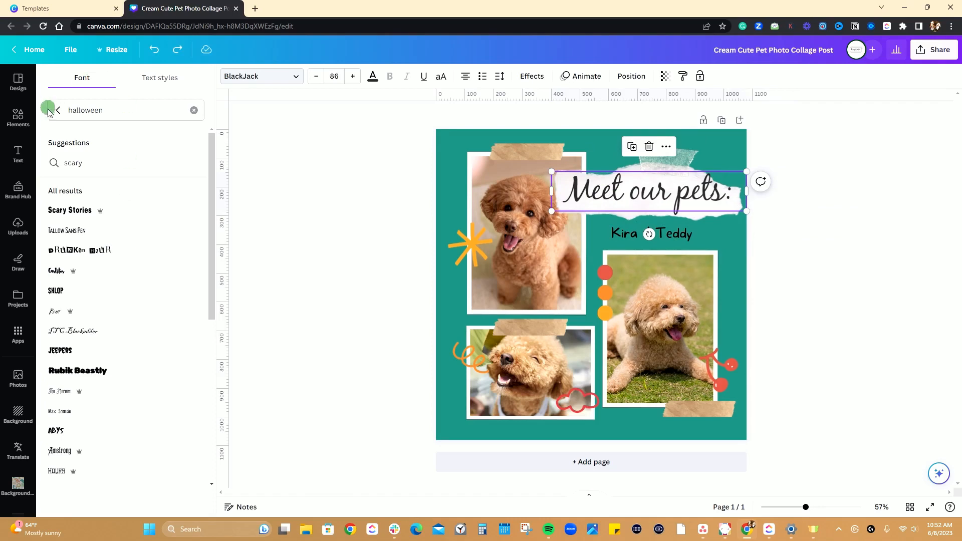
Look at the text styles, and set the "Kira & Teddy" text to the brand kit font Avenir Heavy.
click(165, 78)
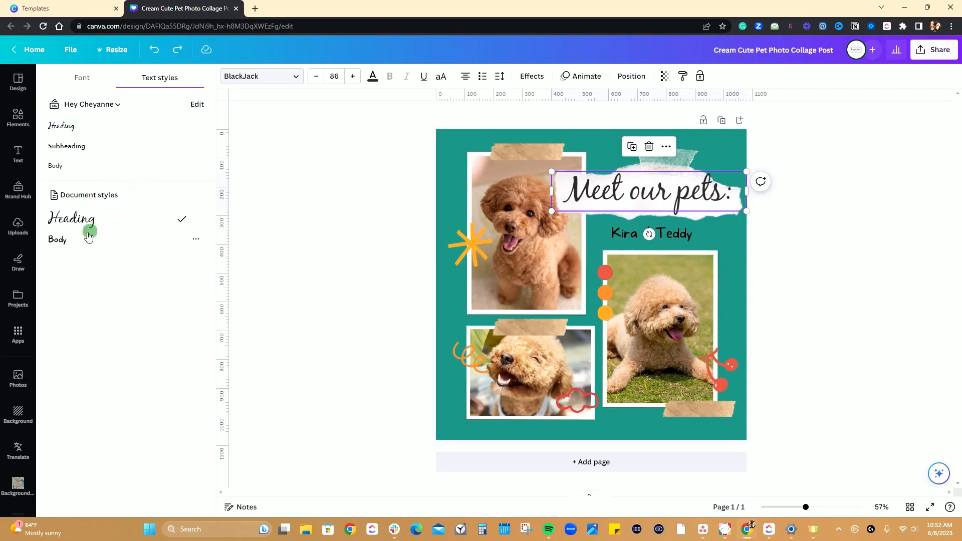
click(671, 234)
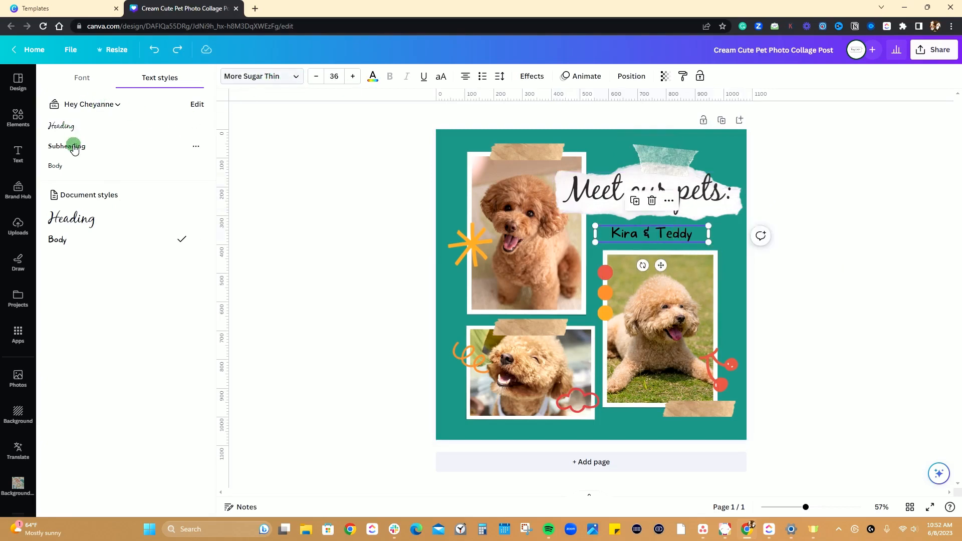
click(82, 77)
scroll(120, 225, down, 2)
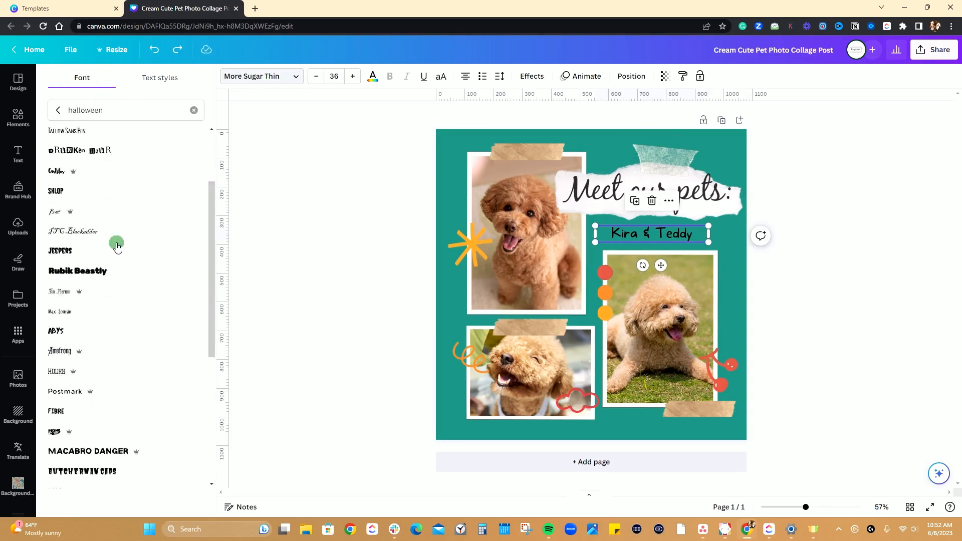
scroll(117, 247, up, 3)
click(194, 109)
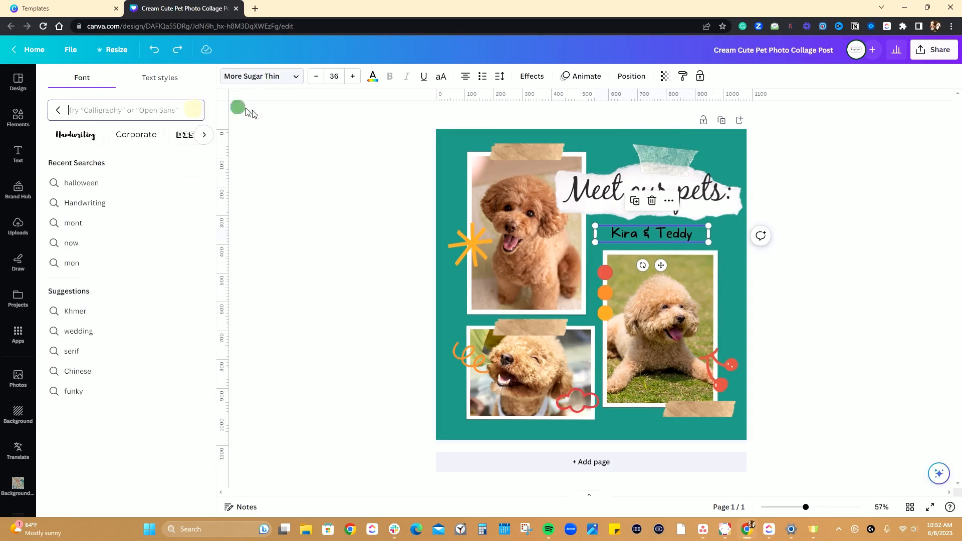
click(53, 116)
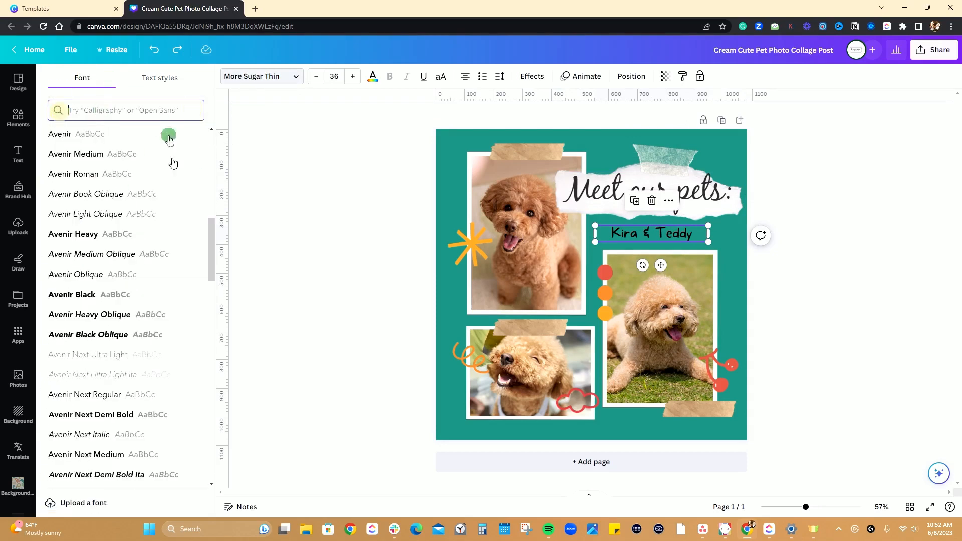
scroll(136, 290, up, 4)
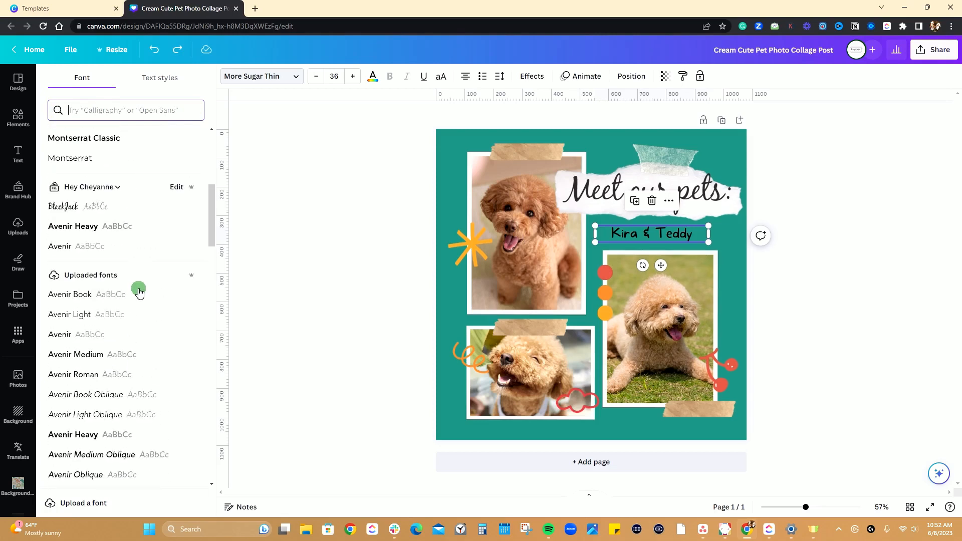
click(90, 228)
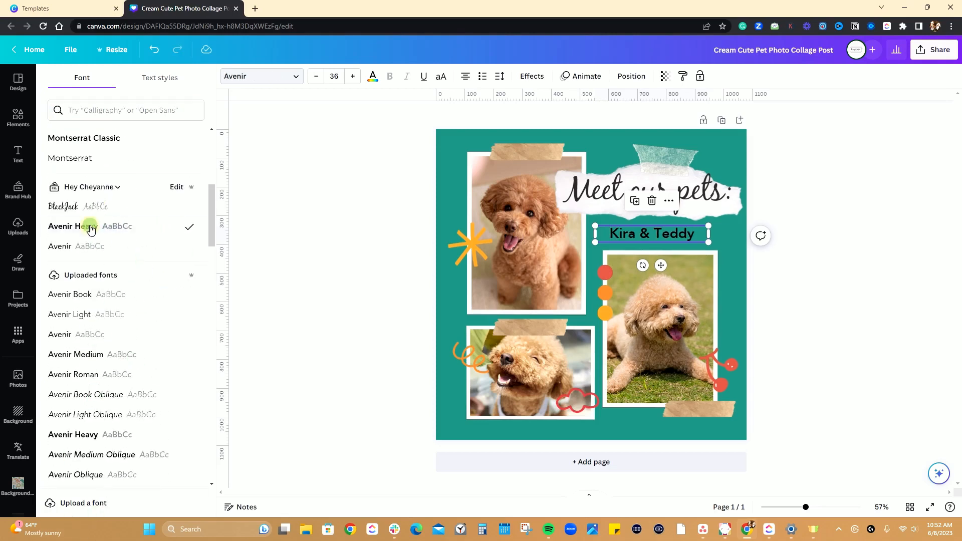
click(790, 284)
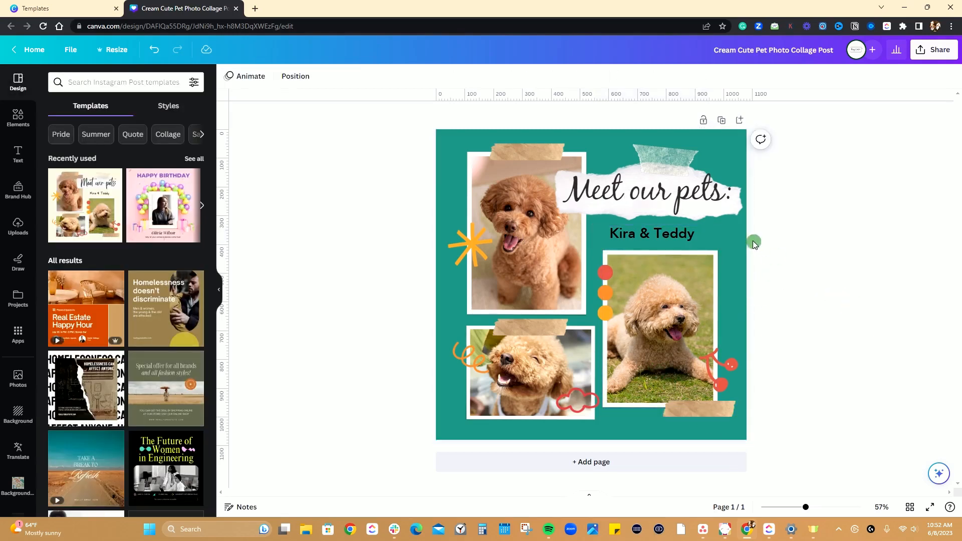
Undo all font, size and background changes to restore the original cream template.
key(ctrl+z)
key(ctrl+z)
key(ctrl+z)
key(ctrl+z)
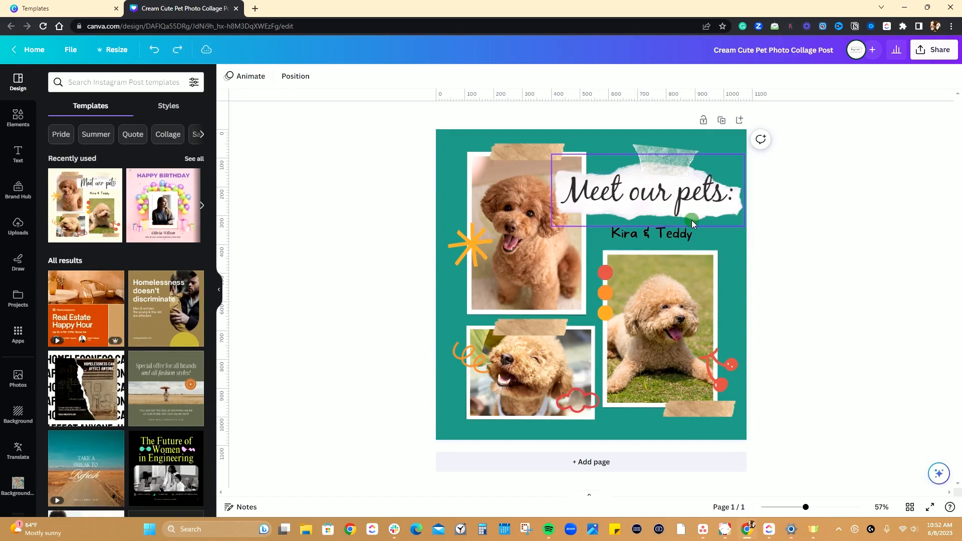
key(ctrl+z)
key(ctrl+z)
key(ctrl+z)
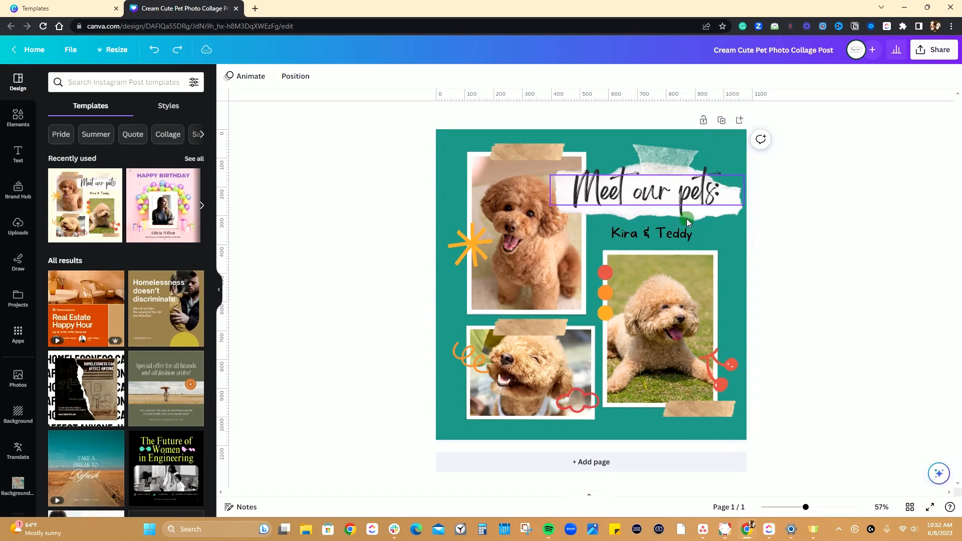
key(ctrl+z)
key(ctrl+z)
key(ctrl+z)
key(ctrl+z)
Duplicate the original cream collage page as a second page, trying undo and redo on the duplication.
click(721, 120)
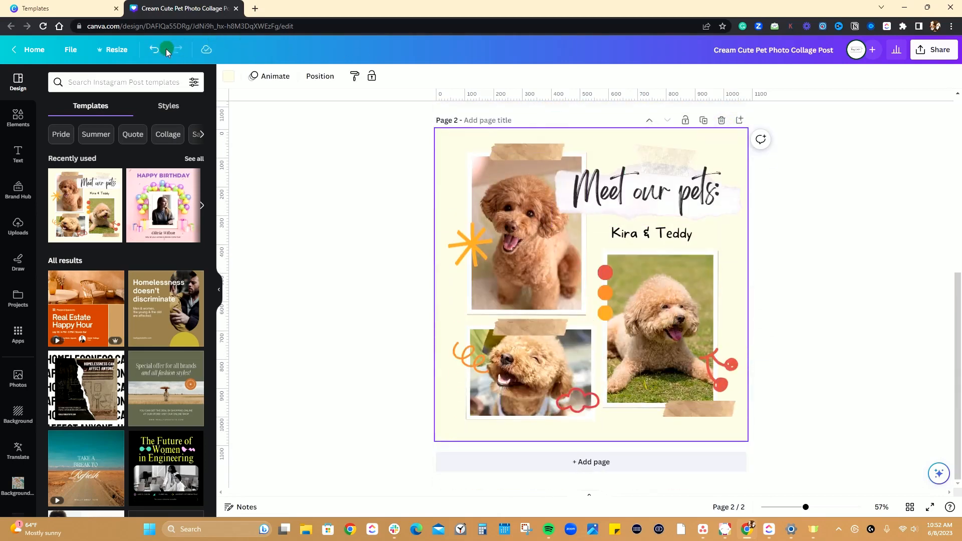
click(166, 49)
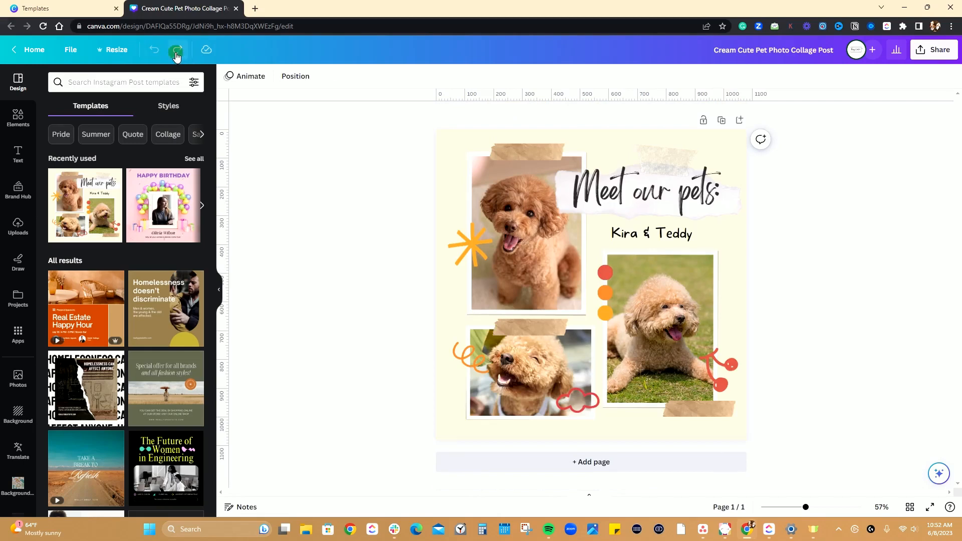
click(176, 50)
scroll(588, 291, down, 5)
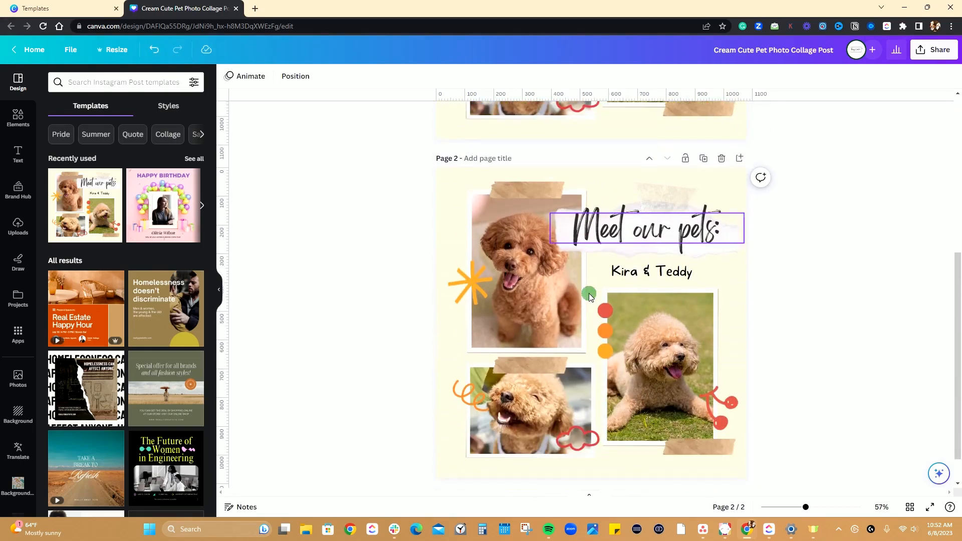
scroll(711, 399, up, 5)
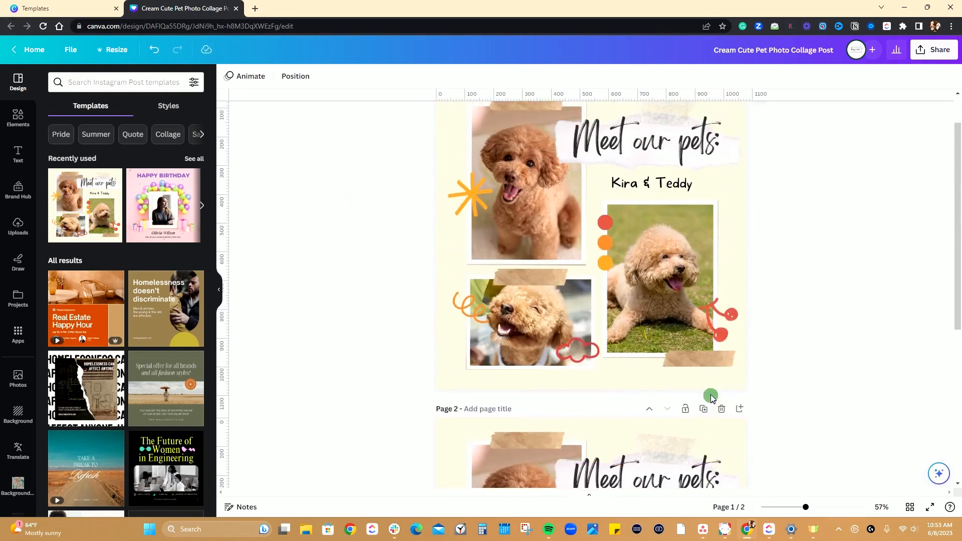
scroll(711, 398, down, 4)
scroll(540, 398, up, 5)
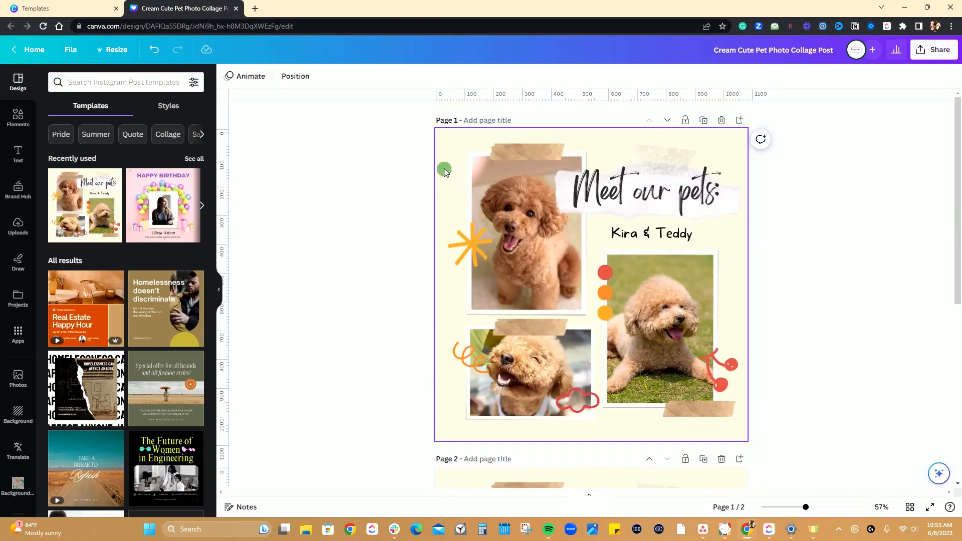
Set the background of page 1 to the teal brand kit colour.
click(444, 170)
click(229, 76)
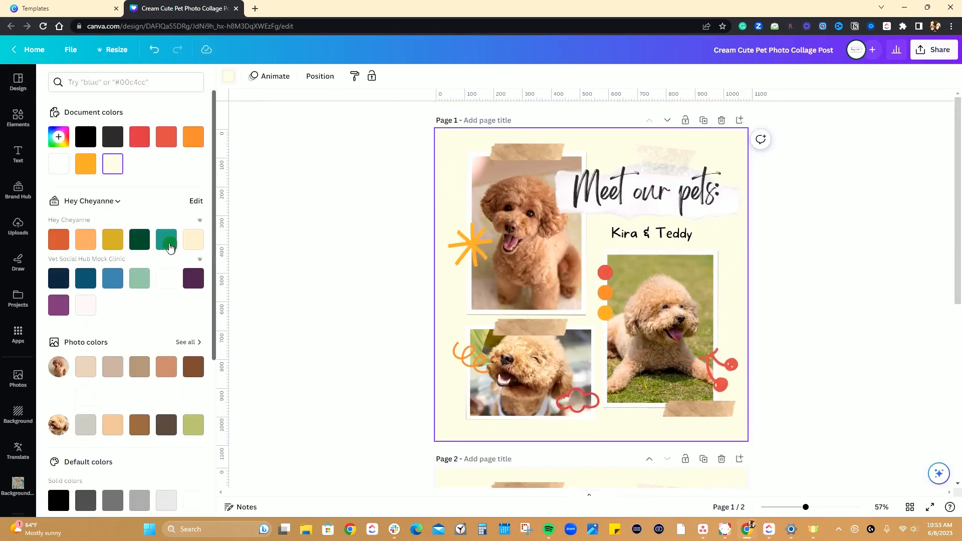
click(166, 240)
Set the "Meet our pets:" heading on page 1 to the brand font BlackJack and enlarge it to size 86.8.
click(660, 191)
click(268, 66)
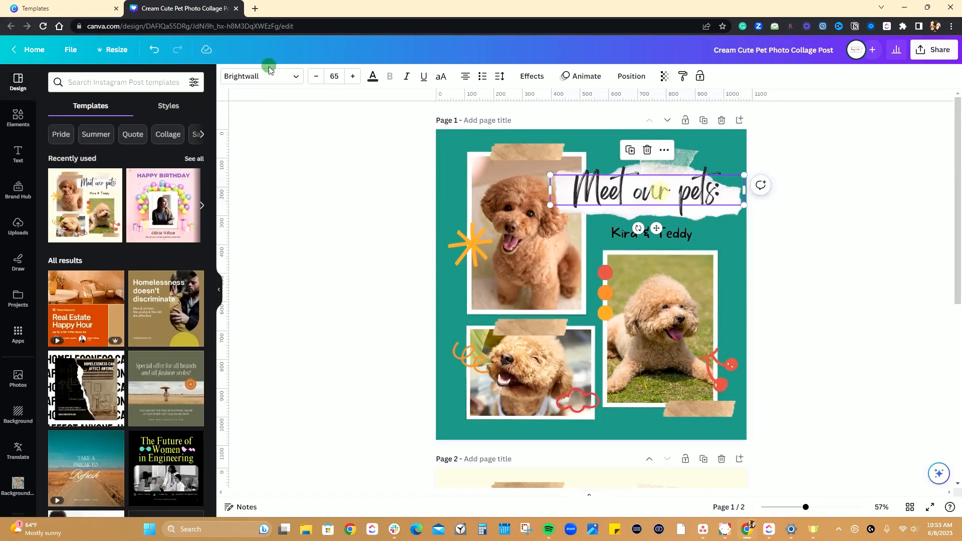
click(294, 76)
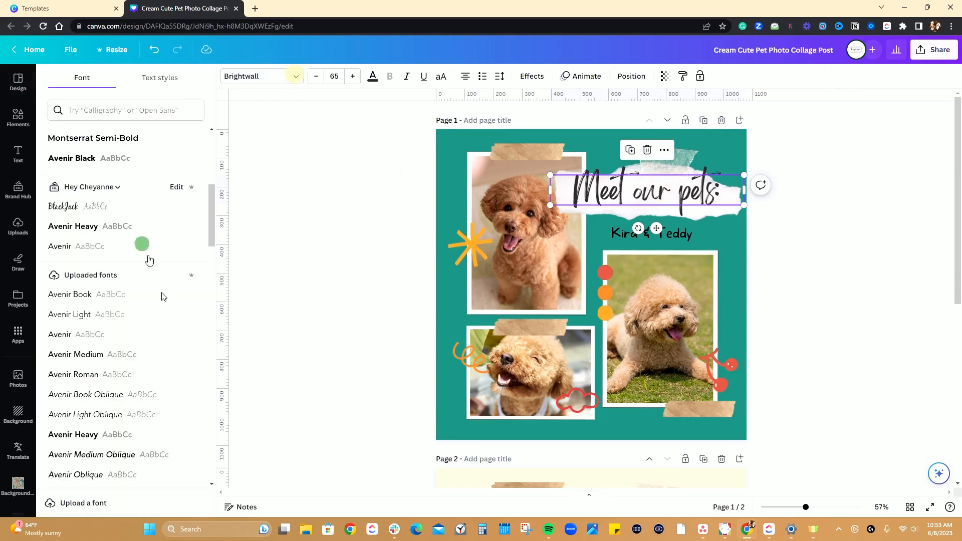
click(90, 207)
mouse_move(550, 208)
mouse_down()
mouse_move(571, 193)
mouse_move(600, 203)
mouse_move(553, 211)
mouse_up()
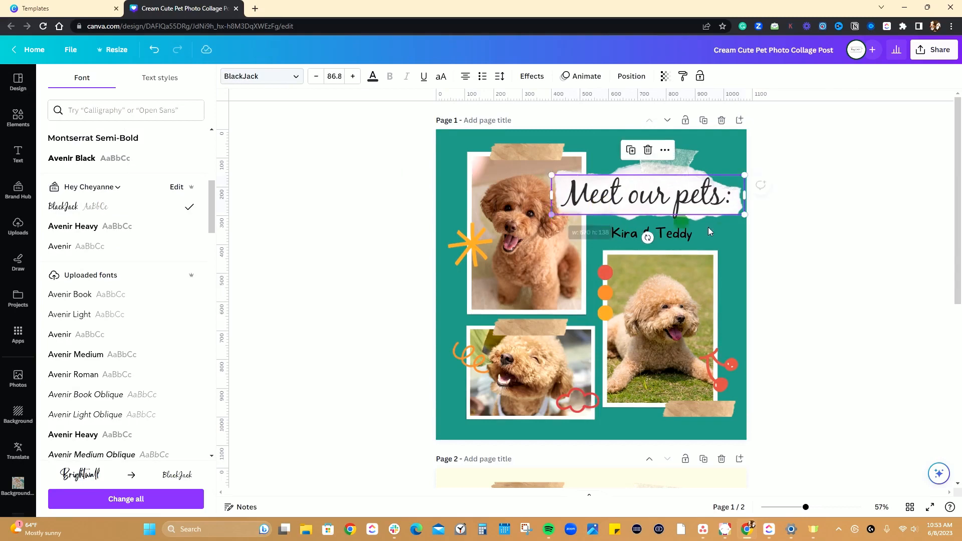
Set the "Kira & Teddy" text on page 1 to the brand font Avenir Heavy, and compare the page with page 2.
click(651, 234)
click(81, 226)
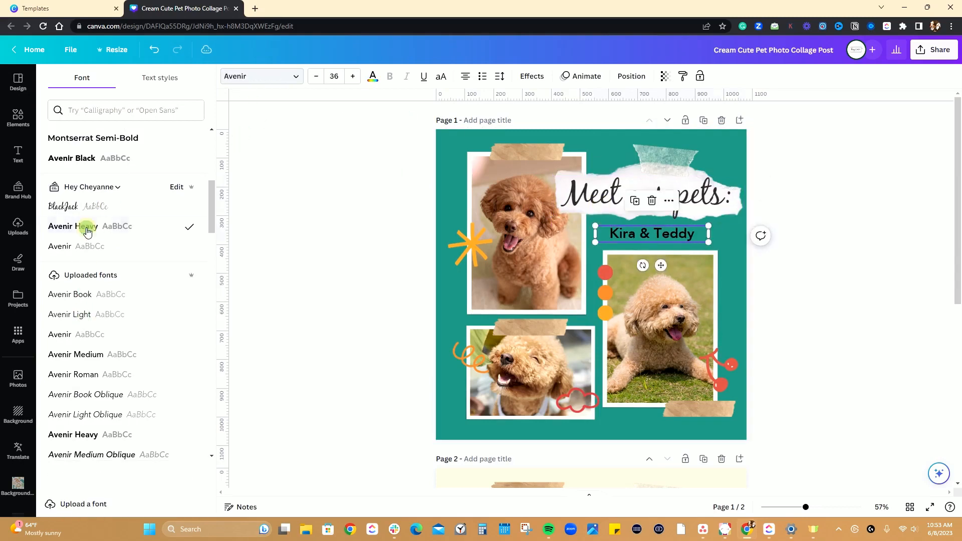
key(Escape)
click(820, 283)
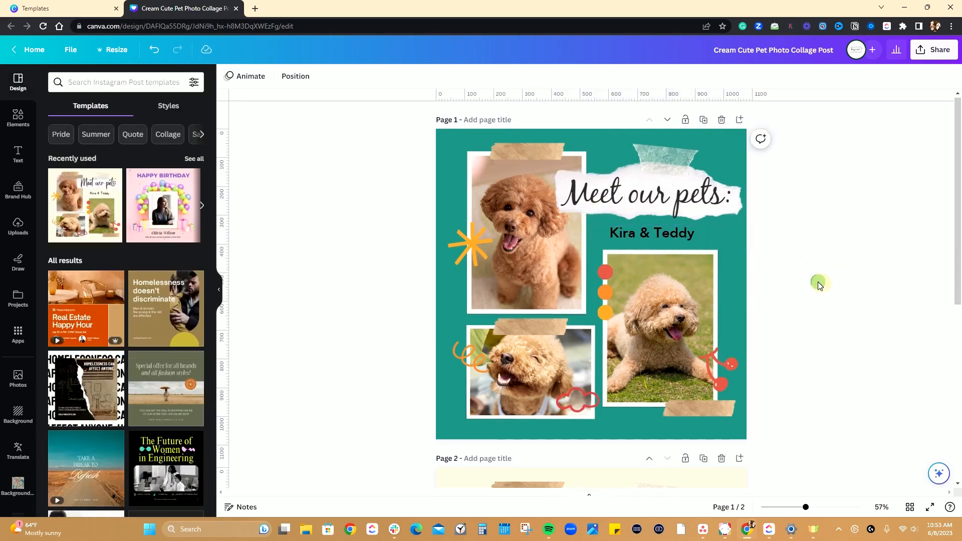
scroll(818, 283, down, 4)
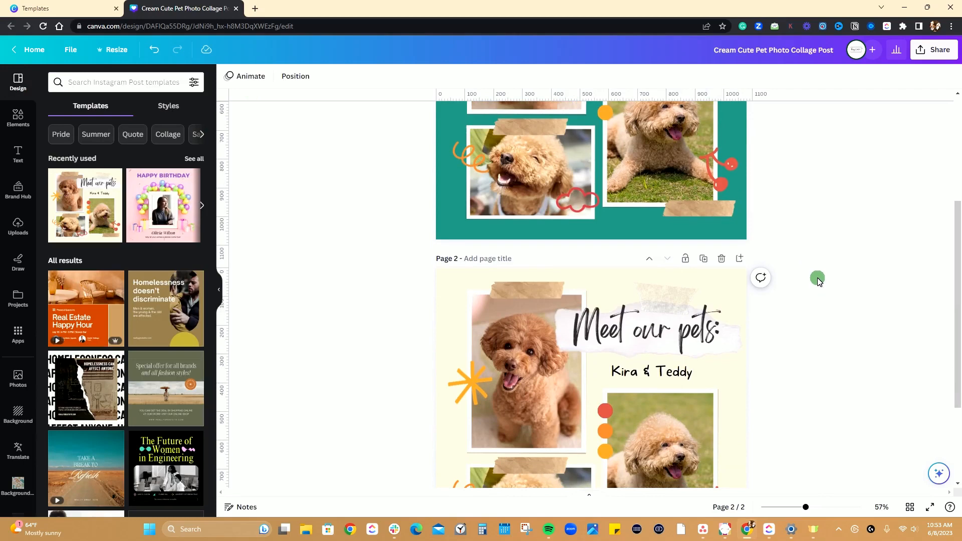
scroll(817, 280, up, 4)
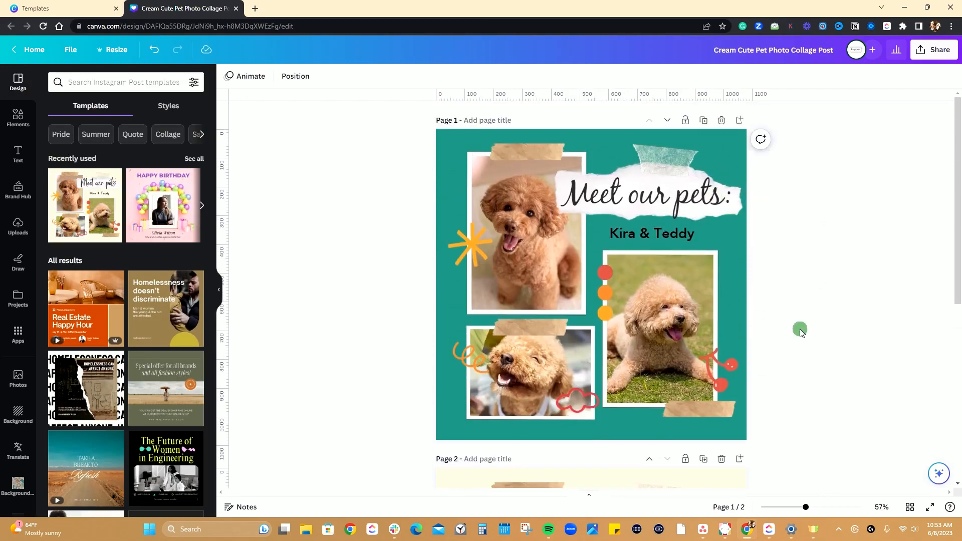
Replace the upper-left poodle photo on page 1 with the uploaded photo of the brown dog standing on pavers.
click(518, 217)
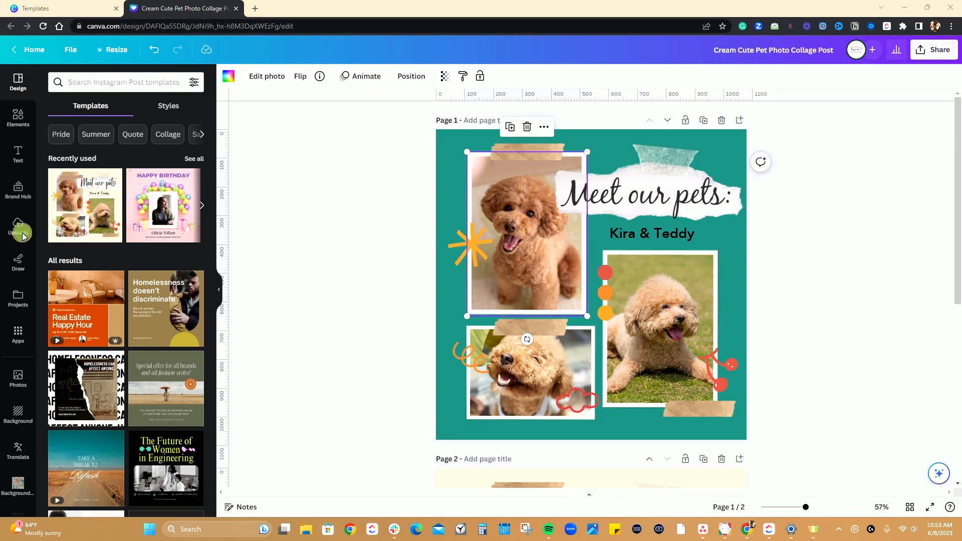
scroll(60, 240, down, 3)
scroll(60, 240, up, 1)
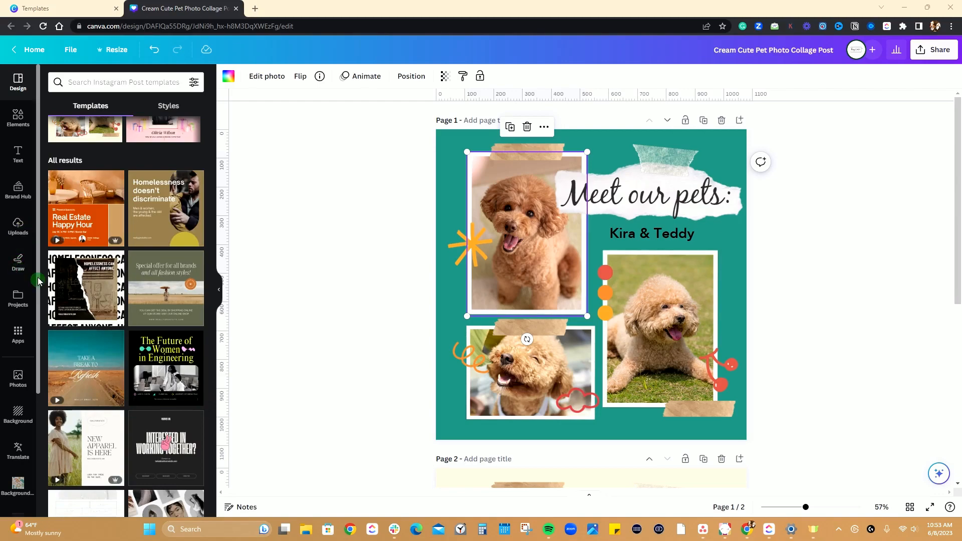
click(18, 228)
scroll(156, 283, down, 5)
scroll(157, 283, down, 15)
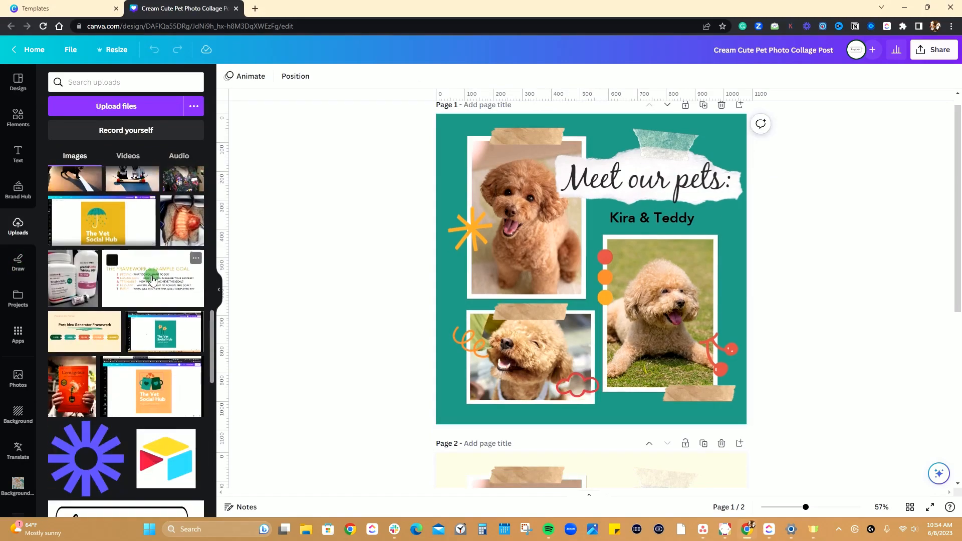
scroll(134, 301, down, 15)
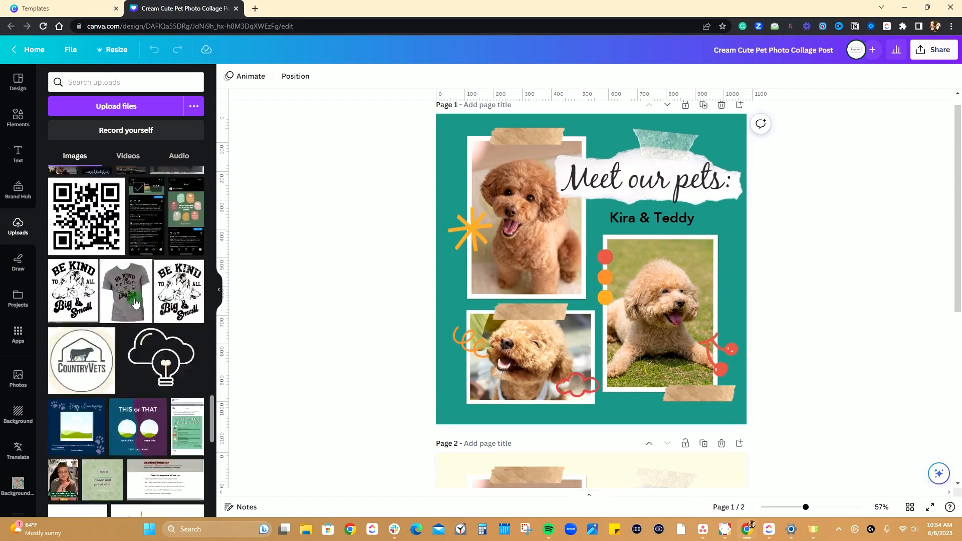
scroll(134, 300, down, 15)
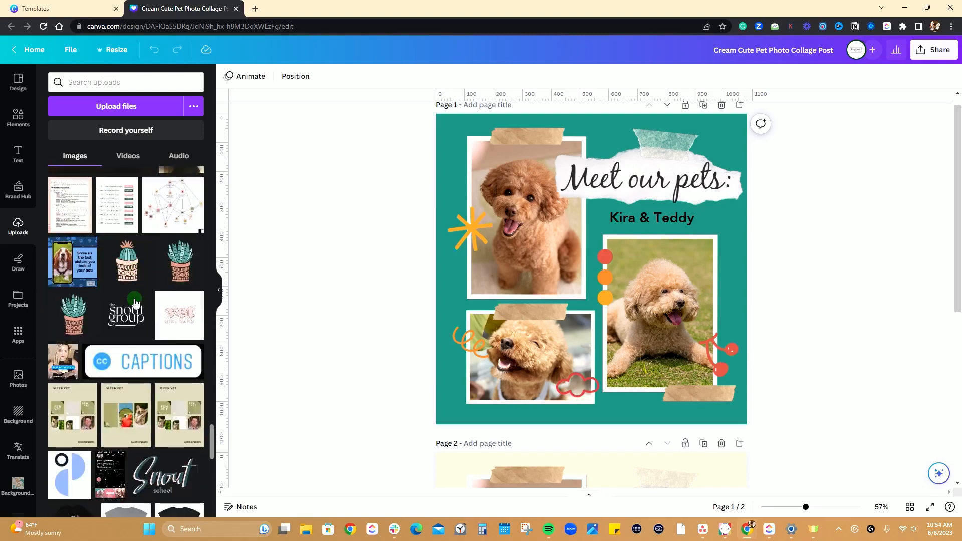
scroll(131, 302, down, 5)
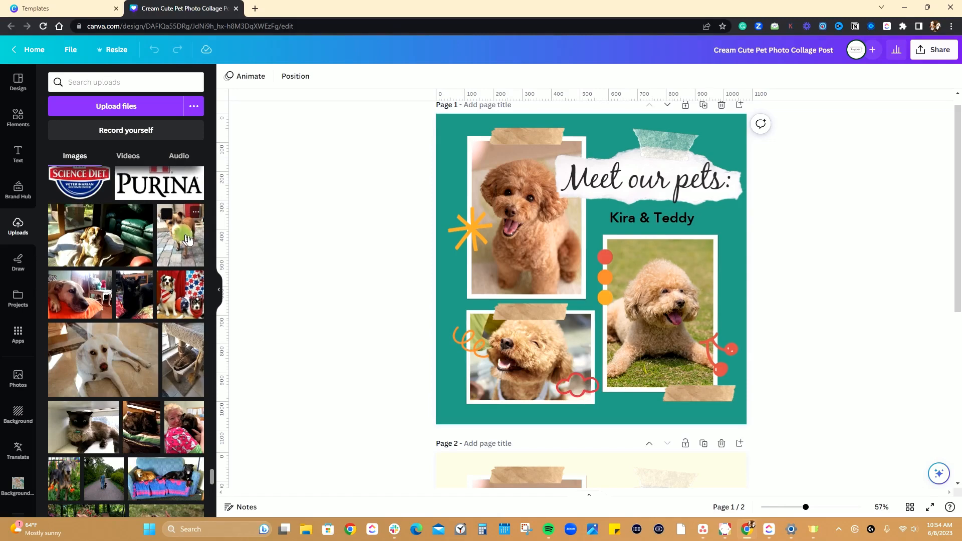
drag(187, 239, 516, 205)
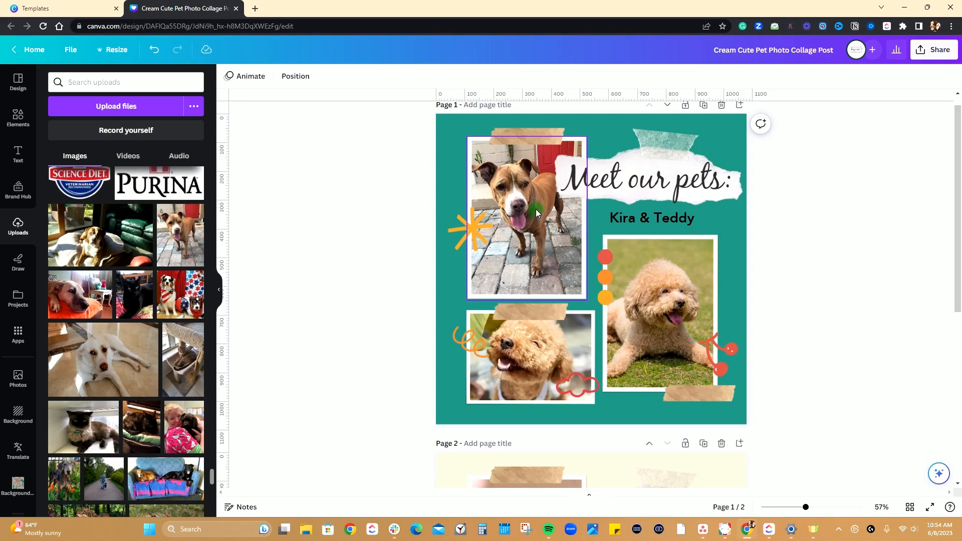
mouse_move(536, 208)
mouse_down()
mouse_move(522, 234)
mouse_move(534, 219)
mouse_up()
key(ctrl+z)
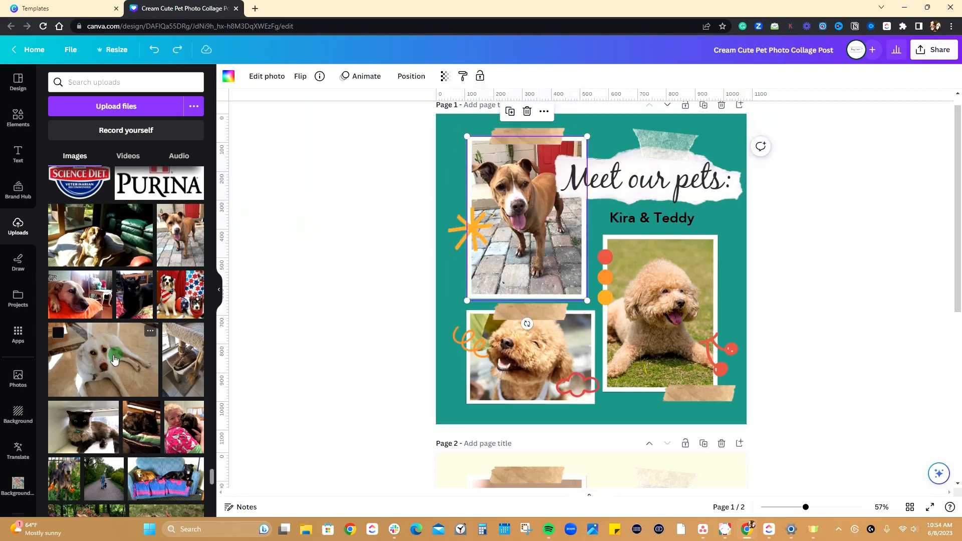
Replace the right-hand poodle photo on page 1 with the uploaded photo of the dog in a blue hat.
scroll(177, 390, down, 3)
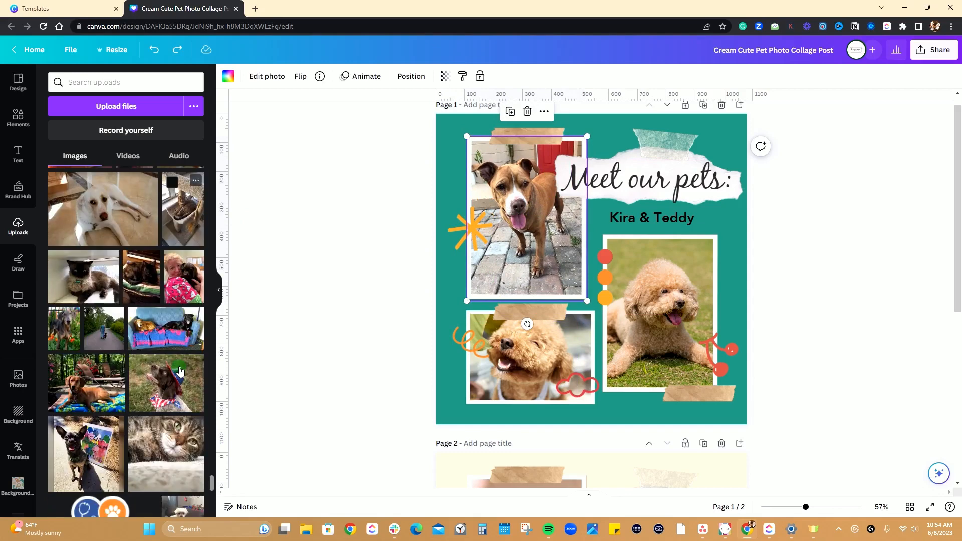
drag(178, 394, 674, 290)
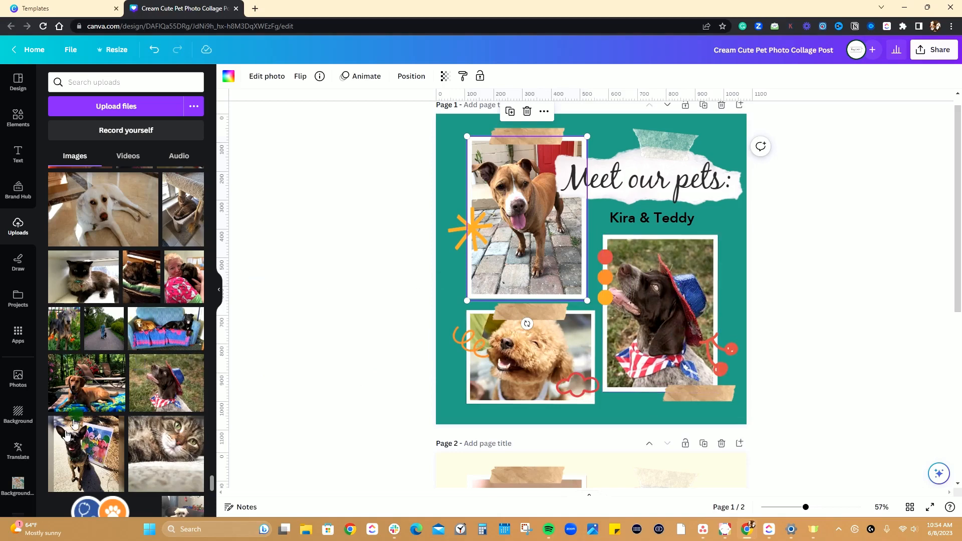
Replace the lower-left poodle photo on page 1 with the uploaded photo of the brown dog lying on a blue blanket.
scroll(102, 431, down, 1)
scroll(102, 429, down, 2)
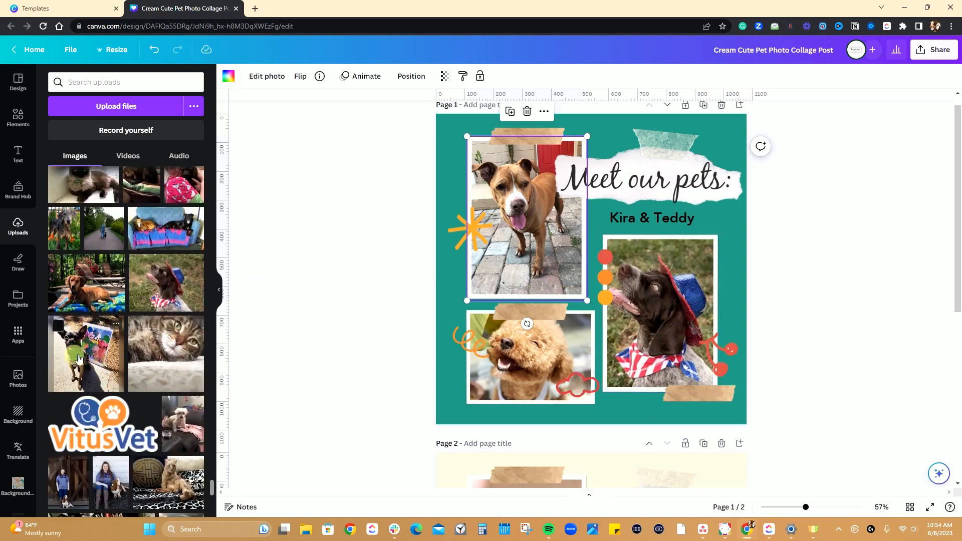
drag(78, 358, 544, 368)
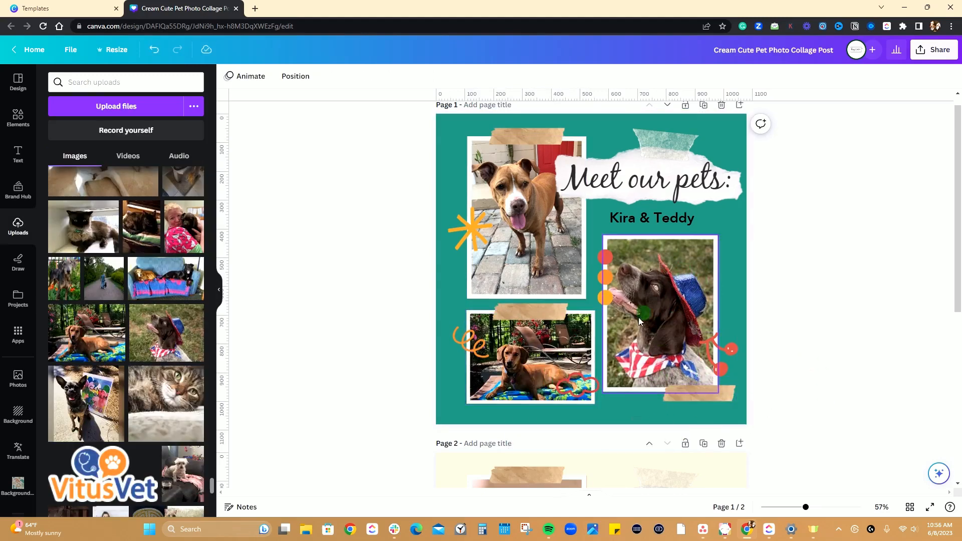
Enlarge the lower-left dog photo inside its frame, try a slight tilt, and reset its rotation to 0.
click(521, 364)
double_click(525, 358)
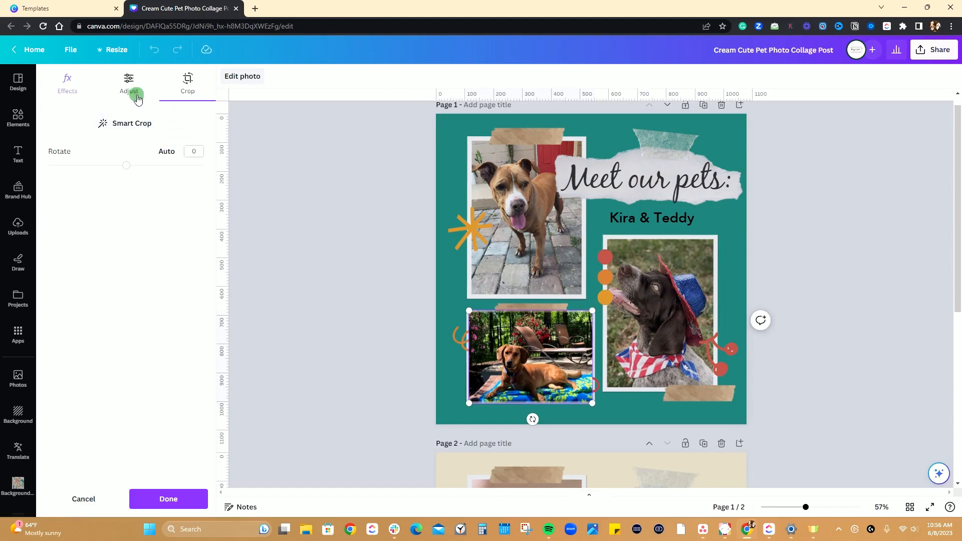
mouse_move(126, 165)
mouse_down()
mouse_move(138, 171)
mouse_move(114, 171)
mouse_move(126, 167)
mouse_up()
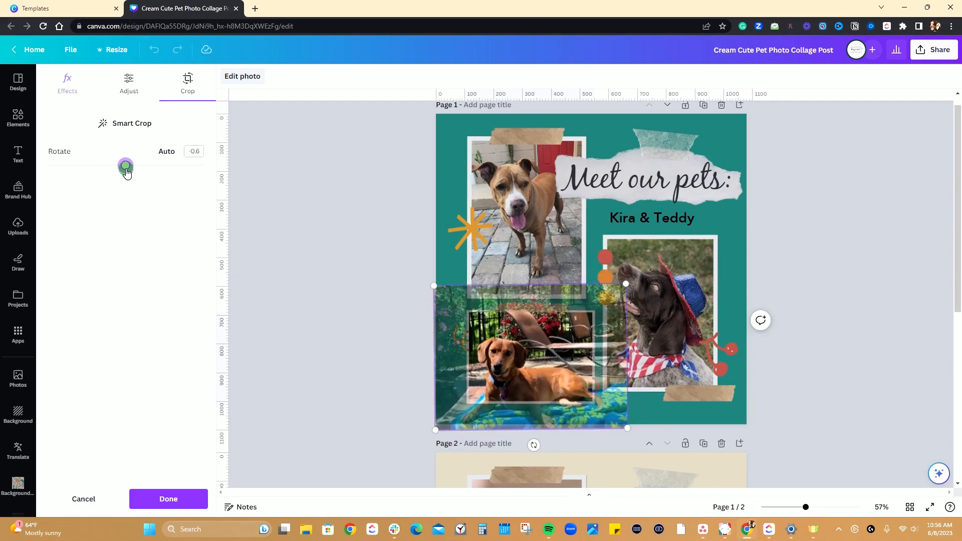
click(193, 151)
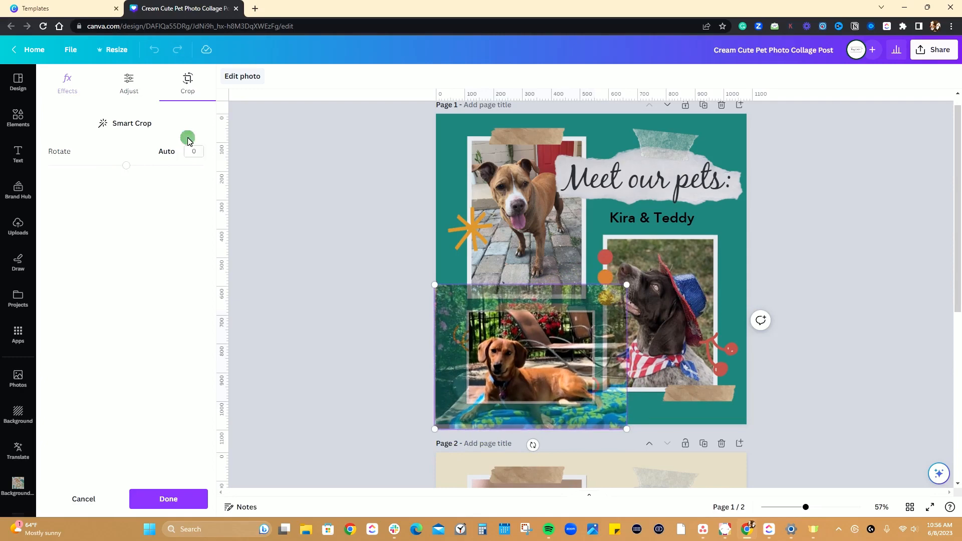
Look through the white balance, light, color and texture adjustments available for the lower-left dog photo.
click(130, 92)
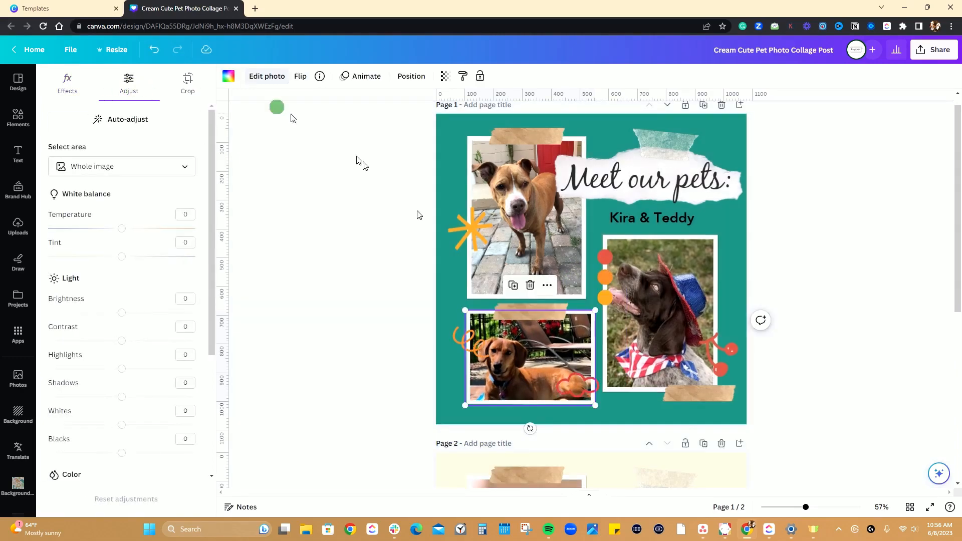
scroll(118, 248, down, 4)
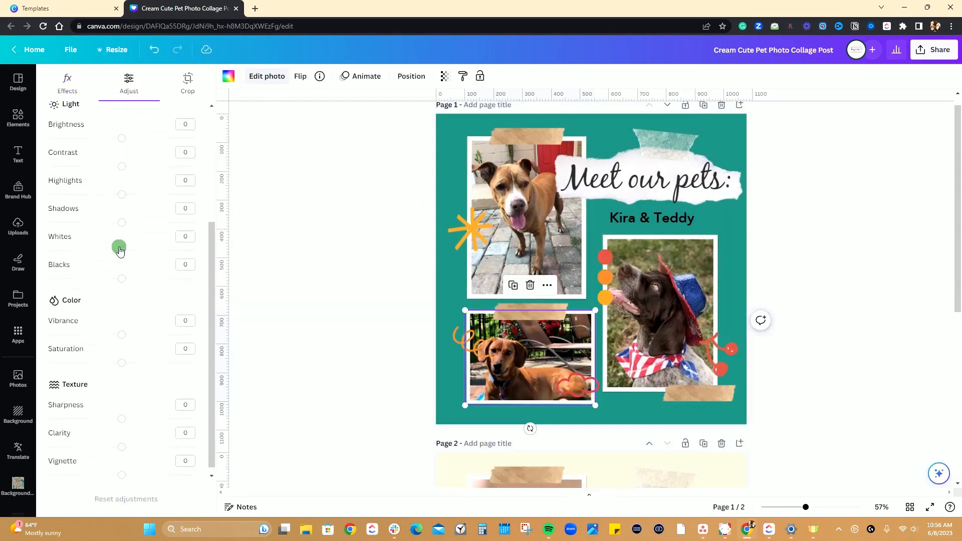
scroll(133, 290, up, 4)
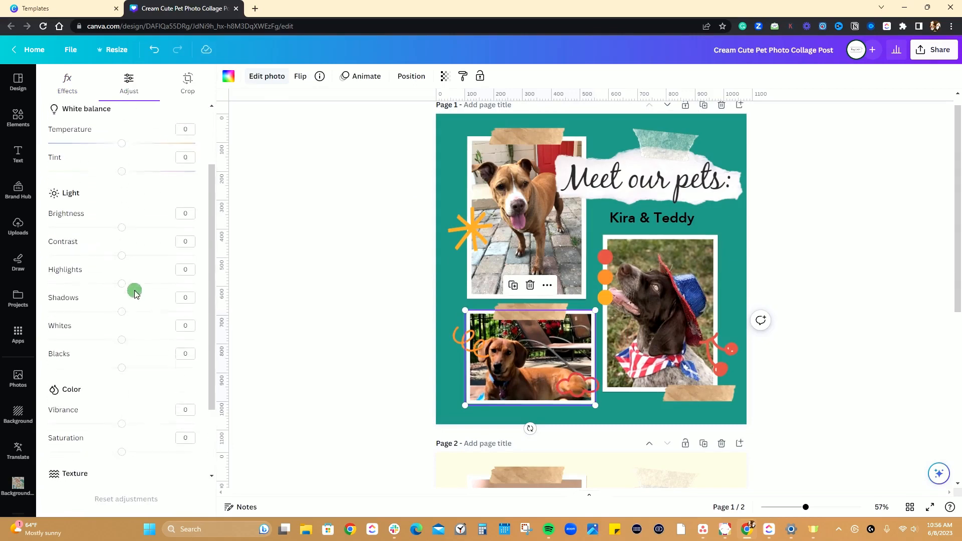
Re-crop the lower-left photo on page 1, scaling and repositioning it so the reclining dog fills the frame.
click(192, 89)
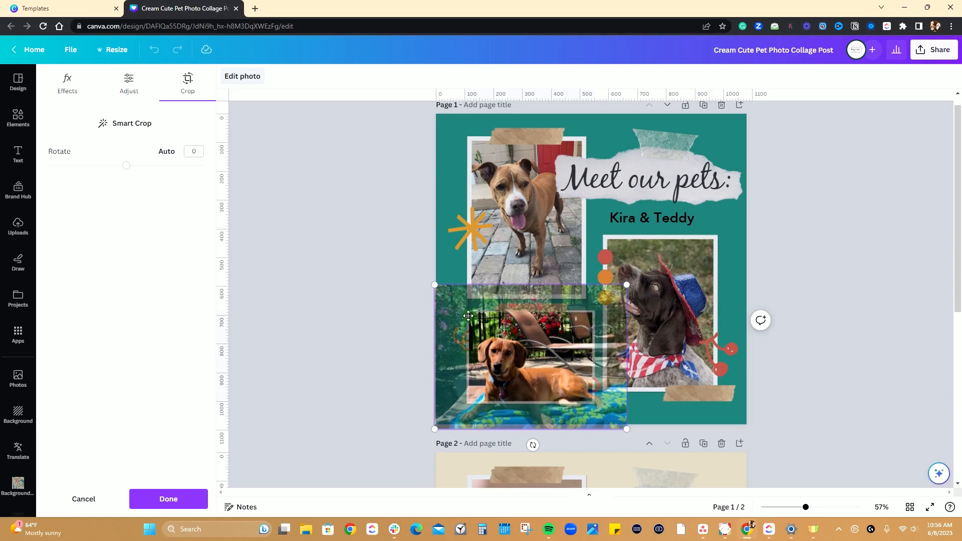
drag(435, 287, 470, 314)
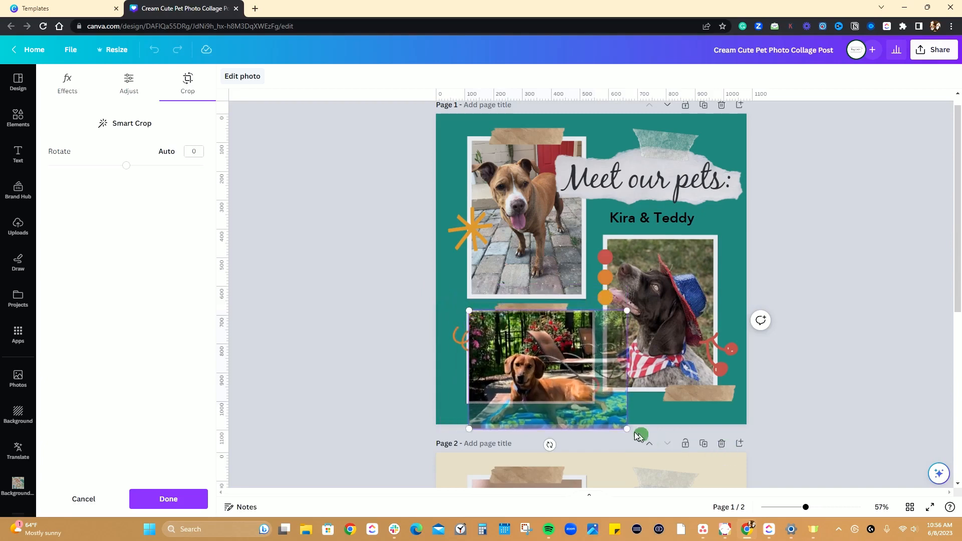
drag(626, 427, 594, 398)
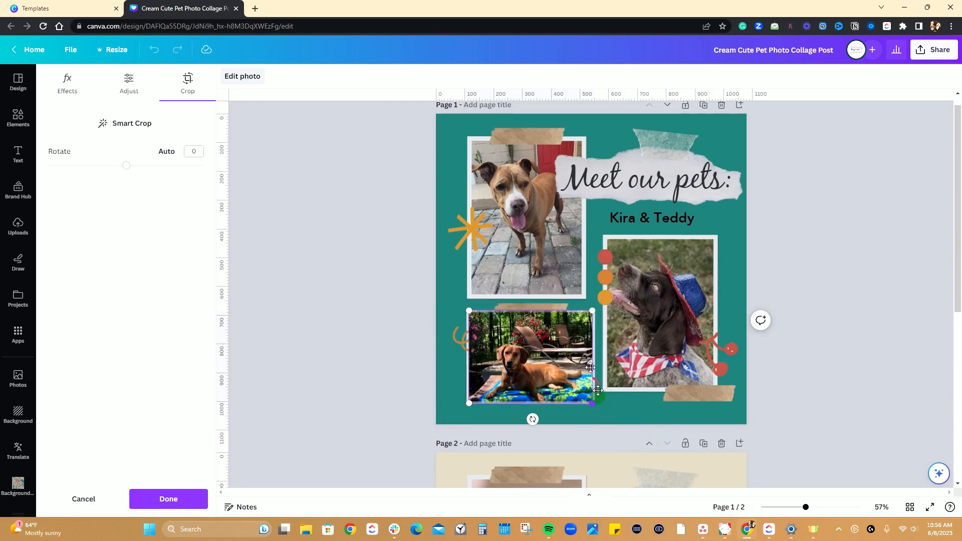
click(472, 310)
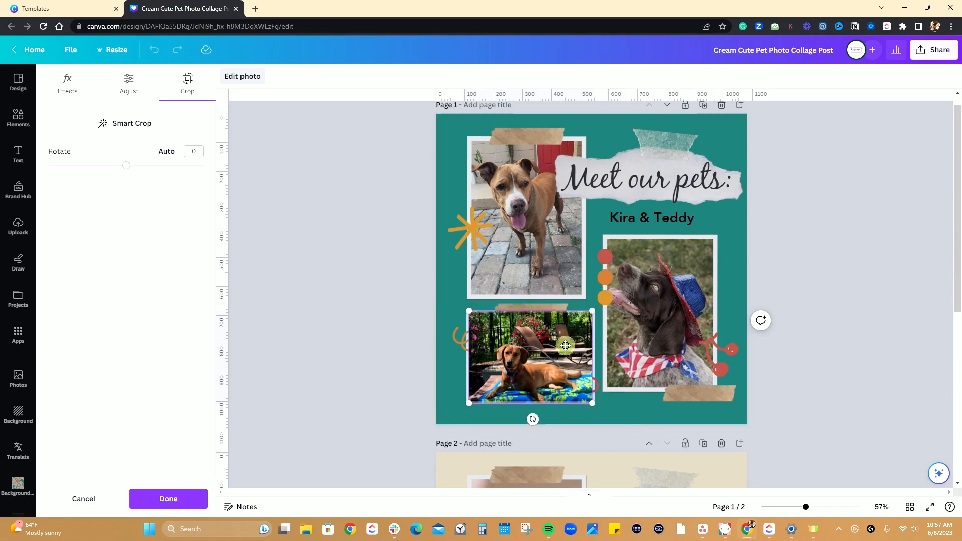
drag(564, 343, 563, 329)
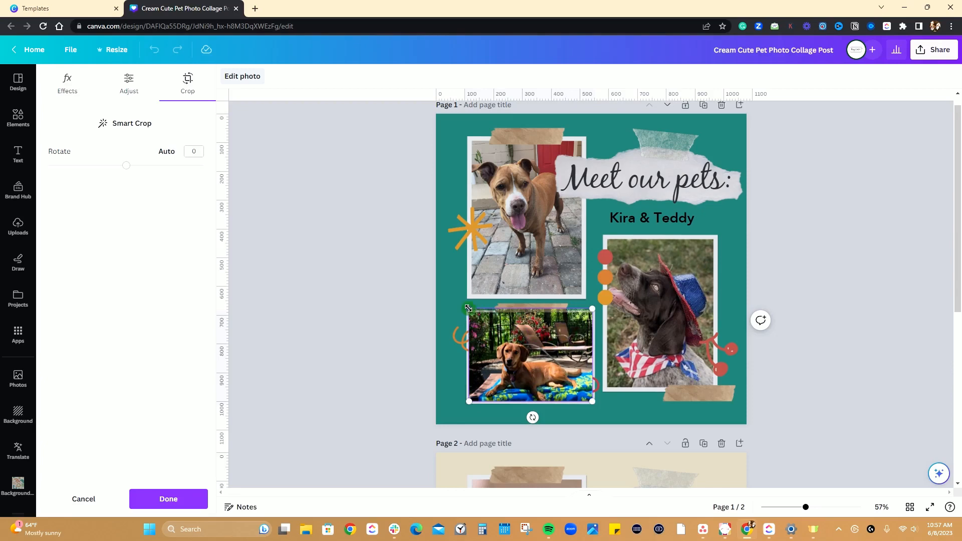
drag(469, 308, 452, 277)
drag(521, 373, 541, 365)
key(Return)
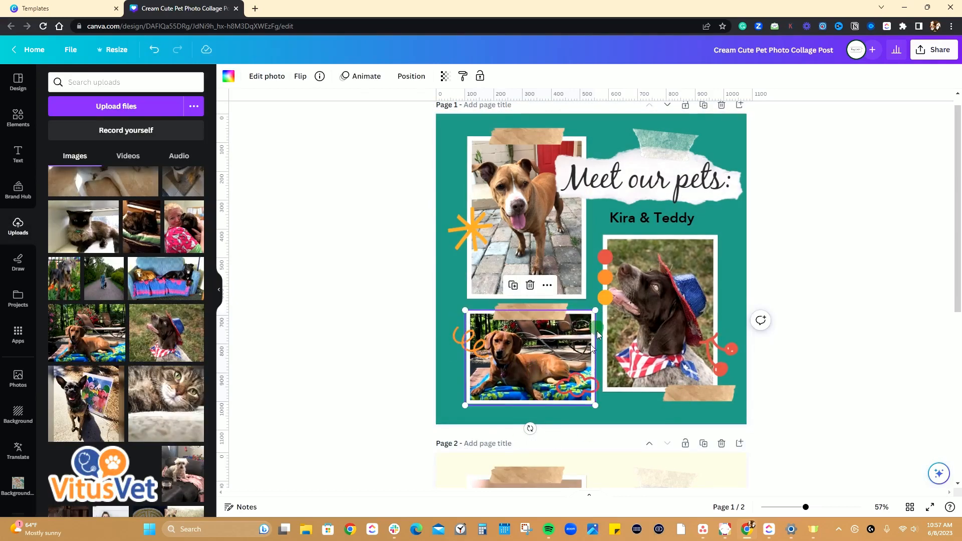
click(841, 334)
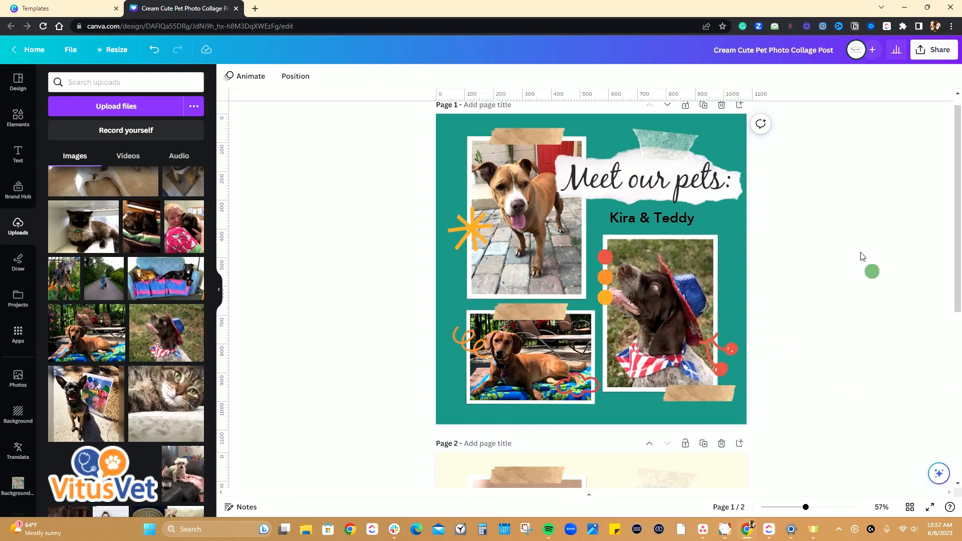
Compare the customized page 1 with the original template design on page 2.
scroll(677, 304, down, 6)
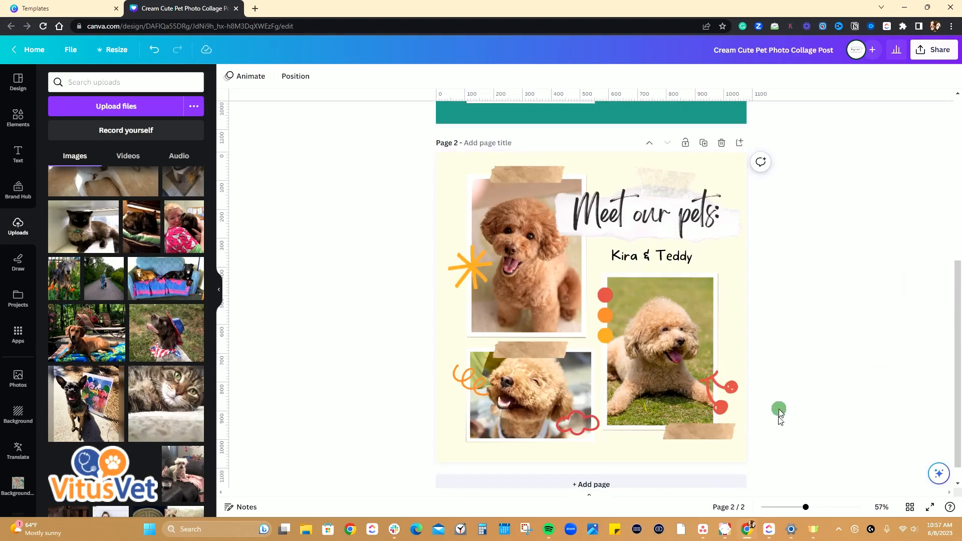
scroll(696, 425, up, 4)
scroll(714, 451, up, 2)
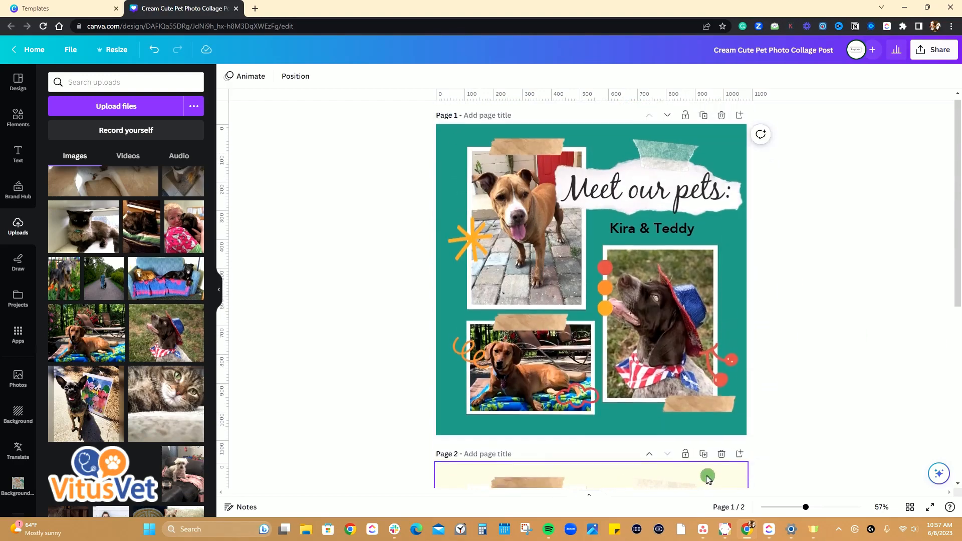
scroll(651, 367, down, 1)
scroll(651, 368, up, 1)
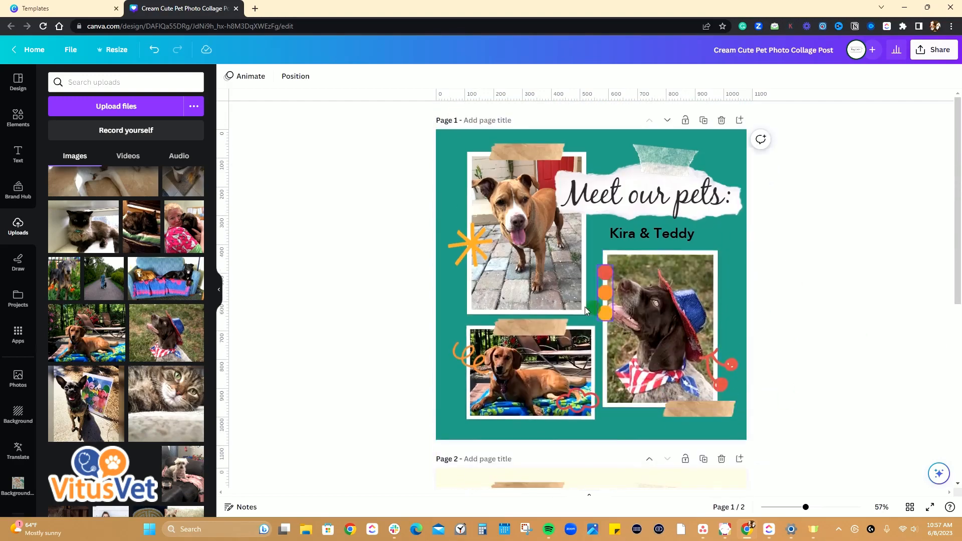
Select the orange starburst on page 1 and search the elements library for "paw prints".
click(473, 245)
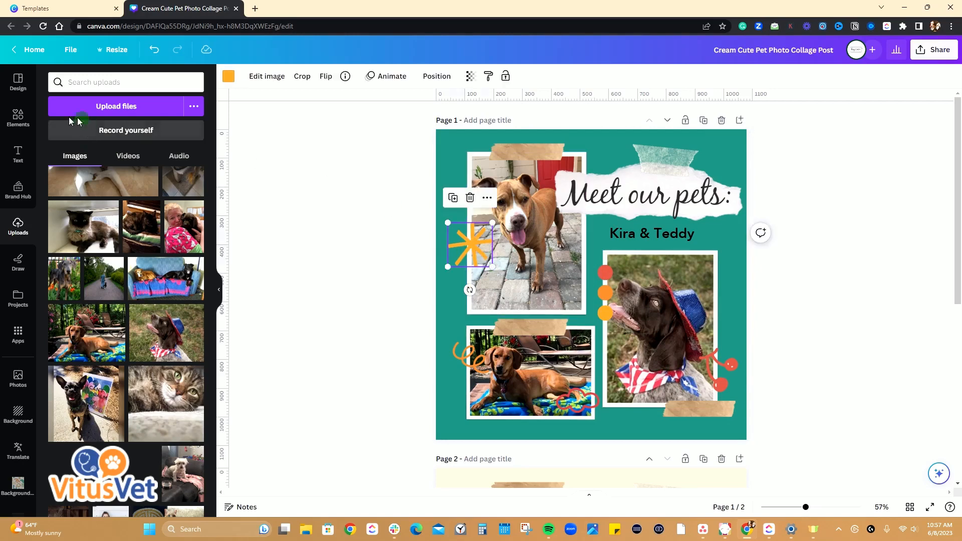
click(18, 119)
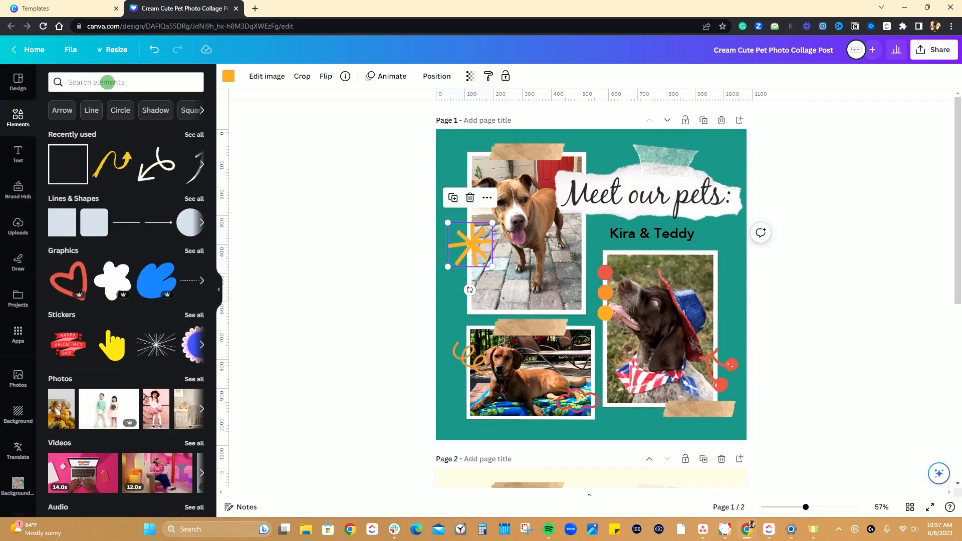
click(107, 82)
text(paw prints)
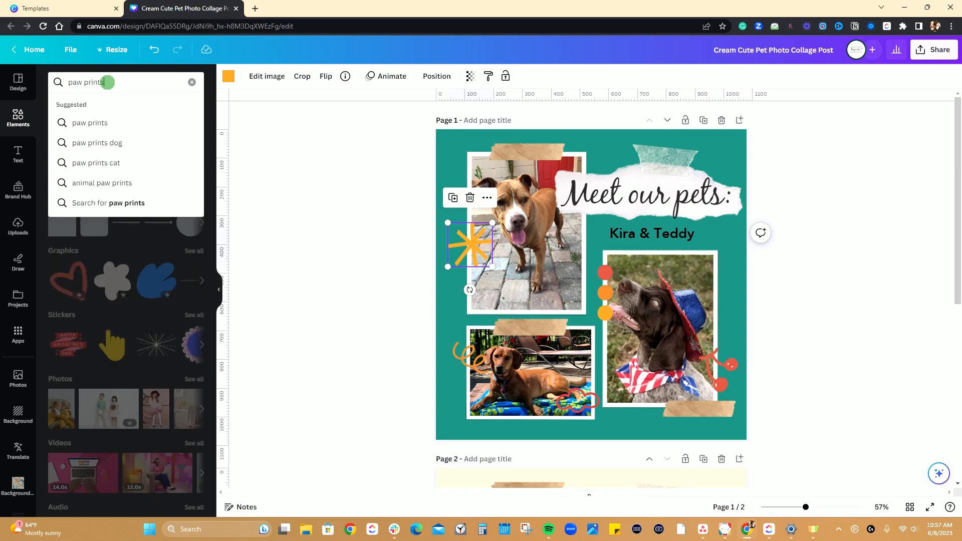
key(Return)
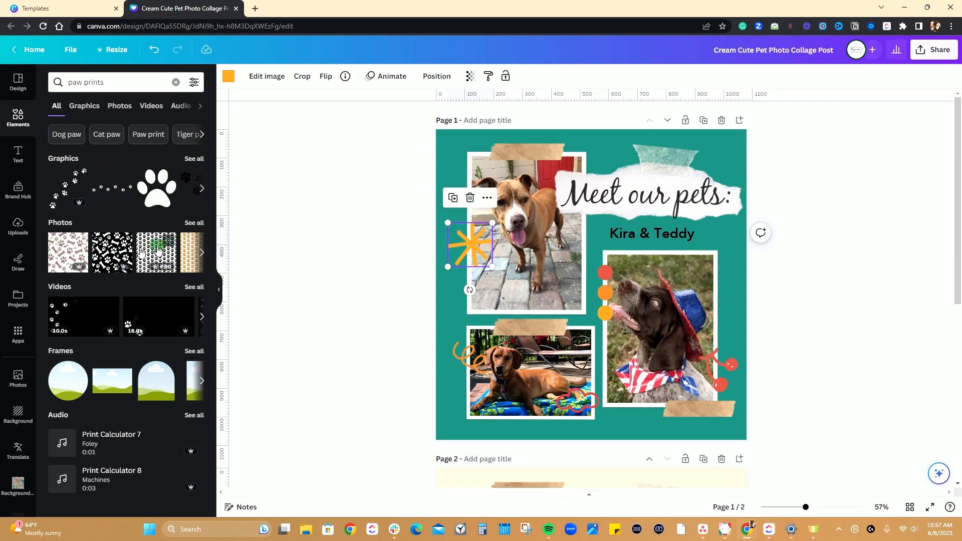
Add a circular photo frame to the middle of page 1 and shrink it to overlap the two left-hand photos.
click(194, 354)
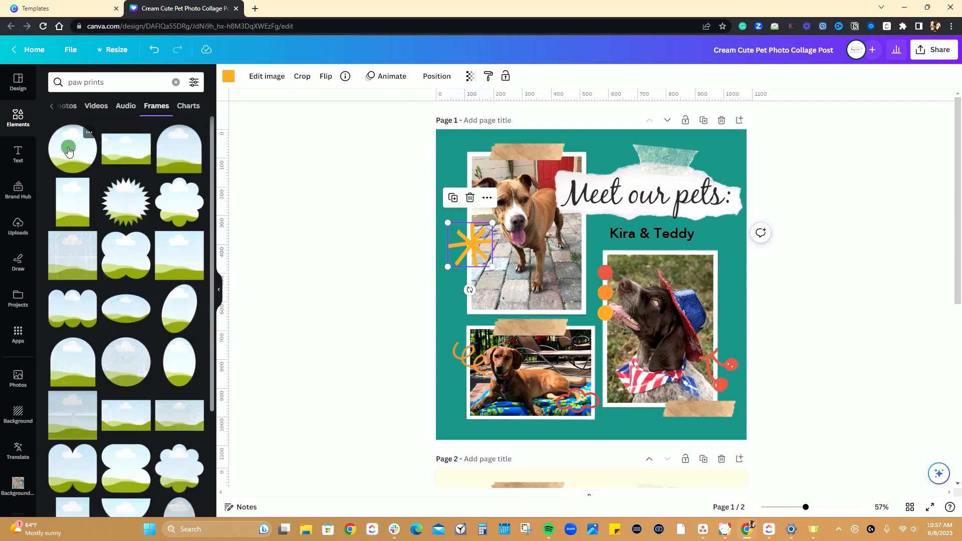
drag(66, 151, 578, 325)
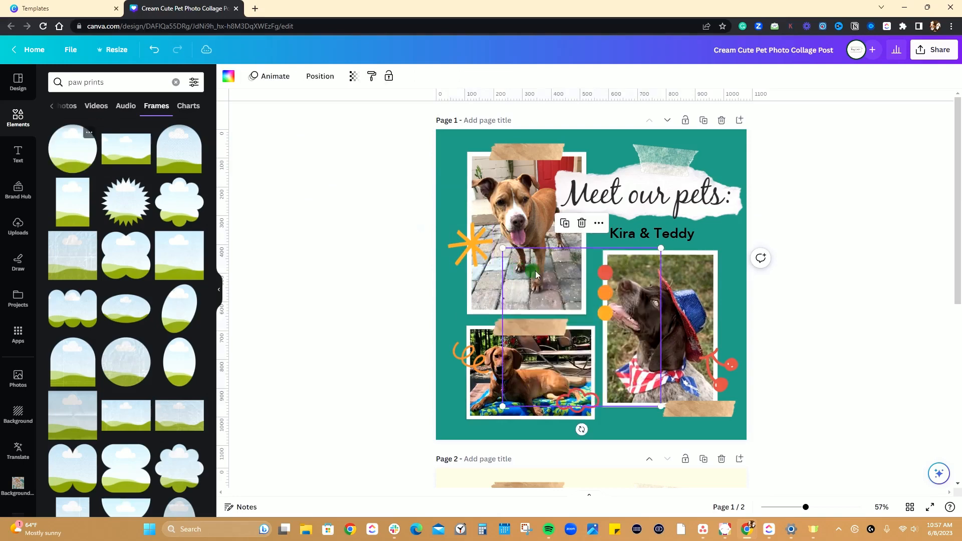
drag(661, 406, 595, 341)
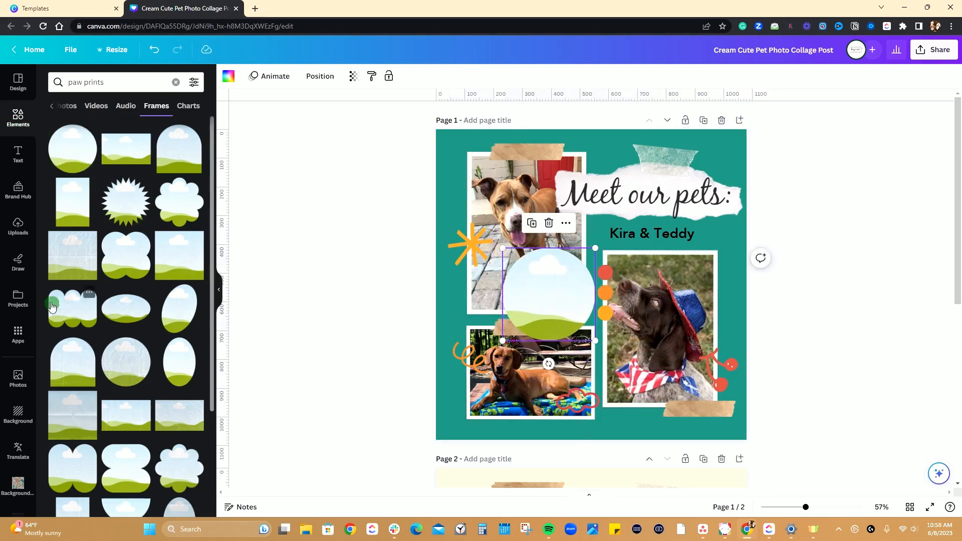
Insert the black "hey CHEY" logo from the brand kit and place it inside the circular frame on page 1.
click(19, 227)
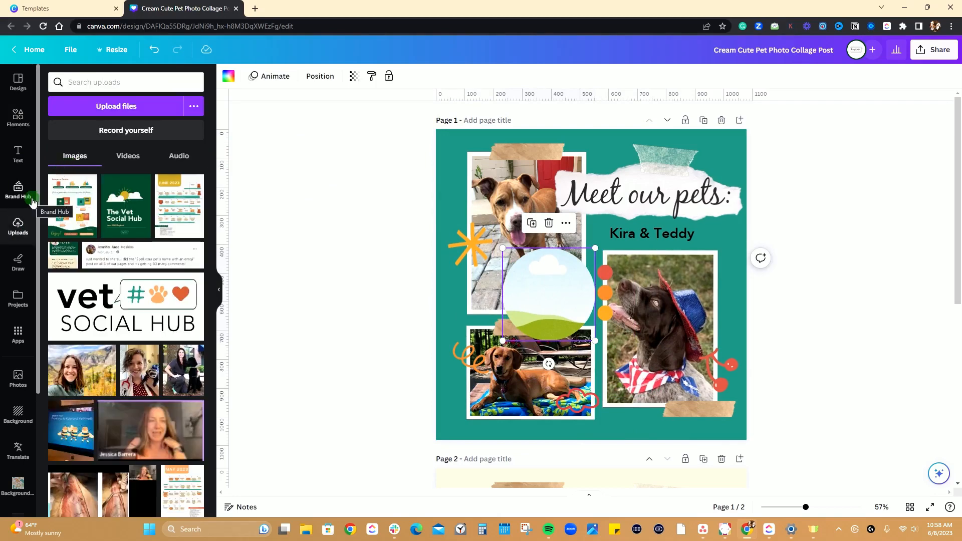
click(19, 193)
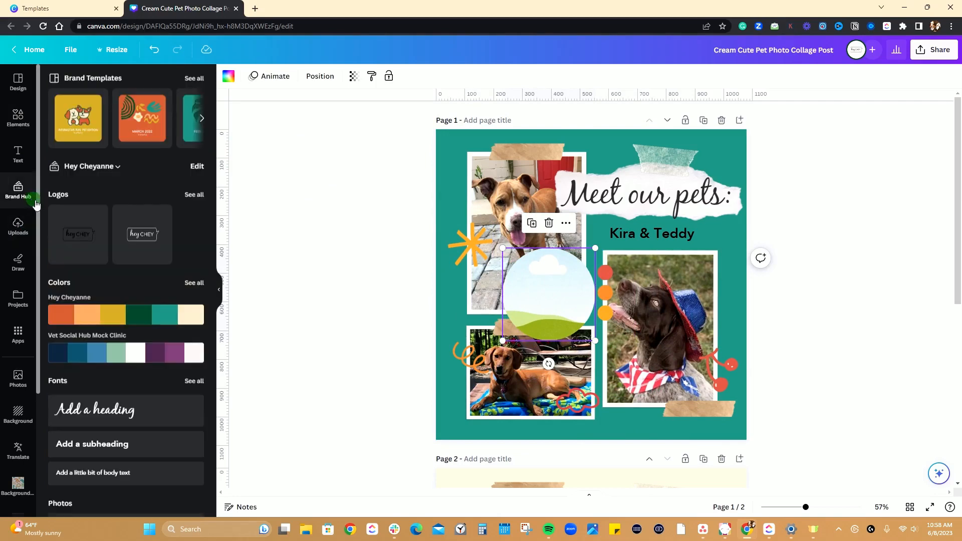
mouse_move(158, 341)
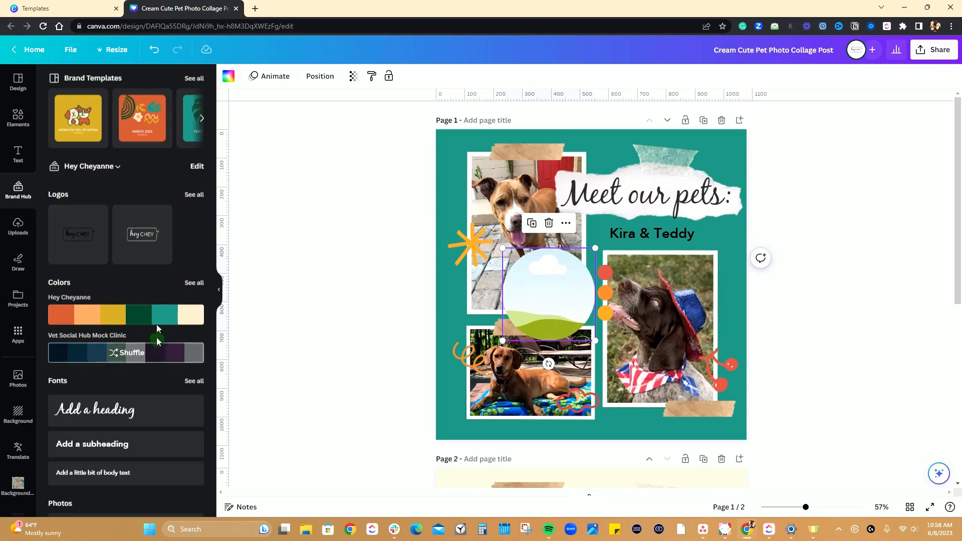
scroll(131, 361, down, 2)
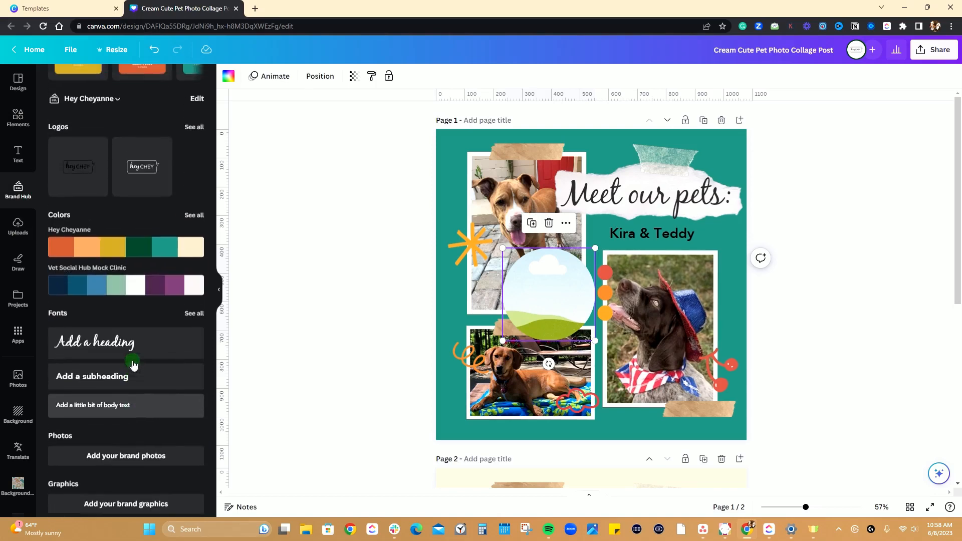
scroll(133, 365, up, 2)
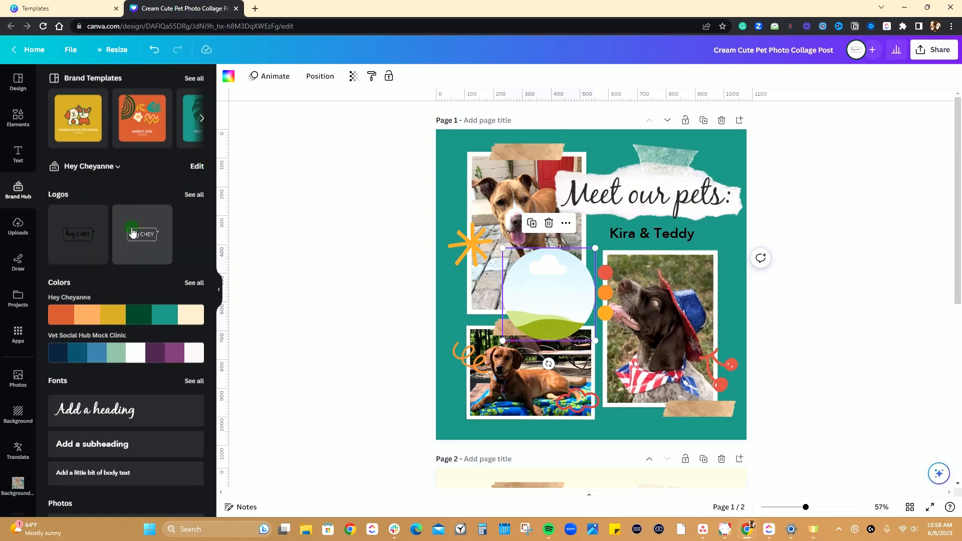
click(83, 245)
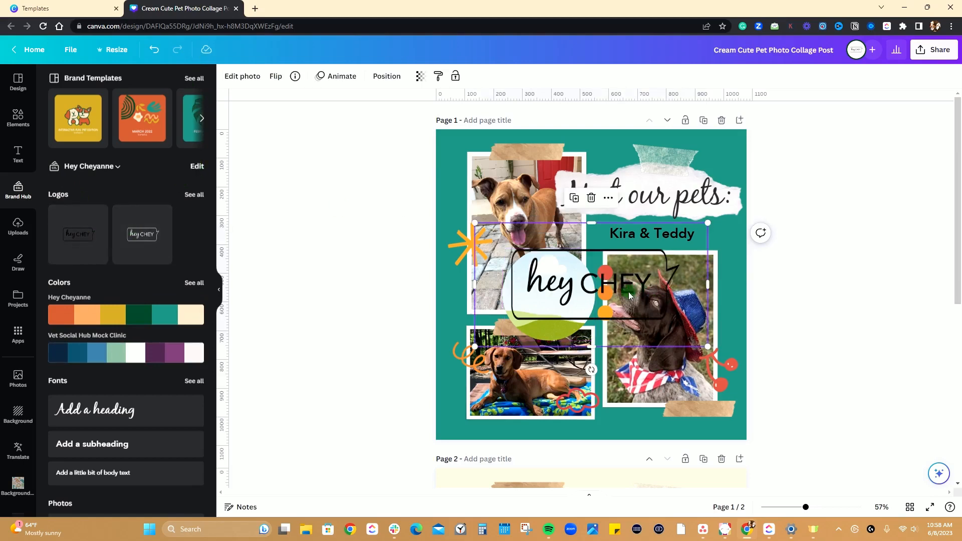
drag(627, 293, 539, 300)
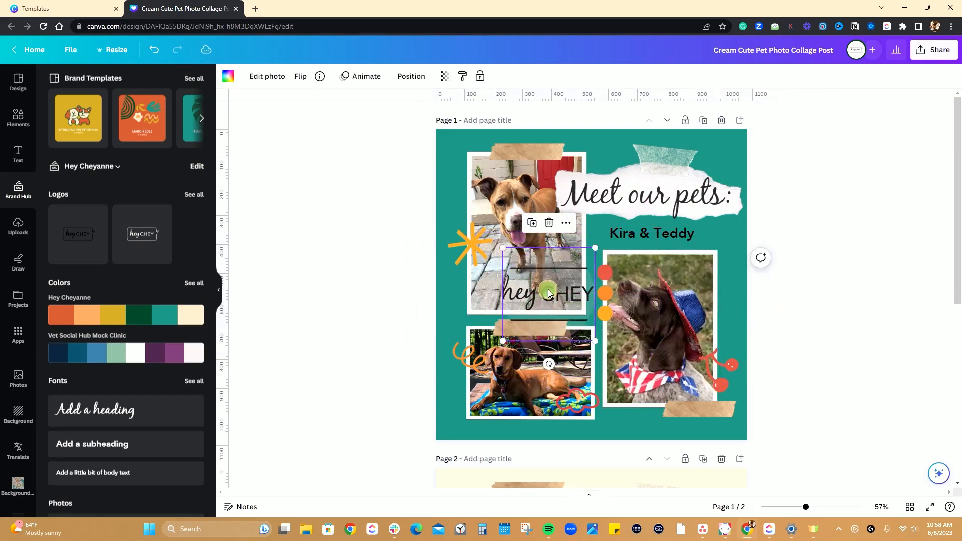
Examine the framed logo's crop, adjustment and effects options, trying the foreground as adjustment area before returning to the whole image.
double_click(539, 294)
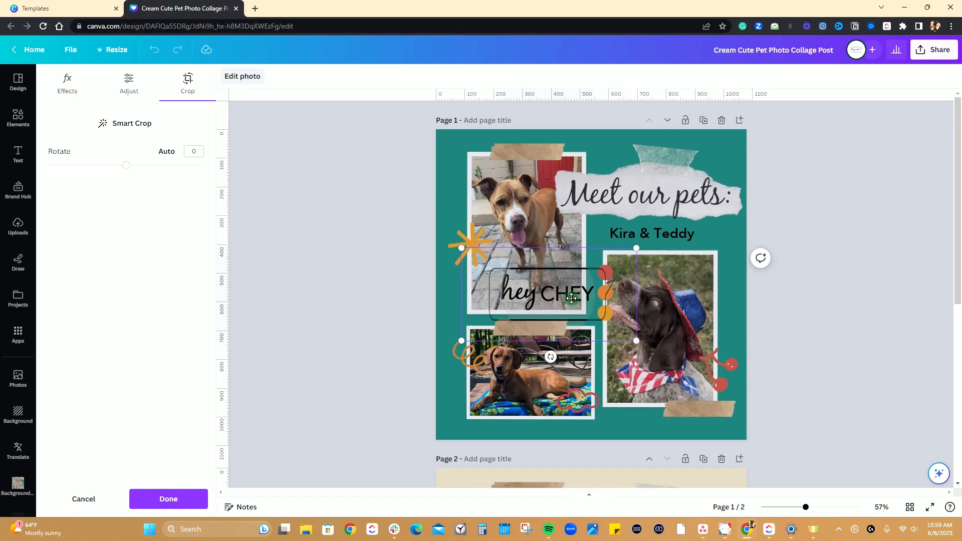
click(64, 97)
click(129, 86)
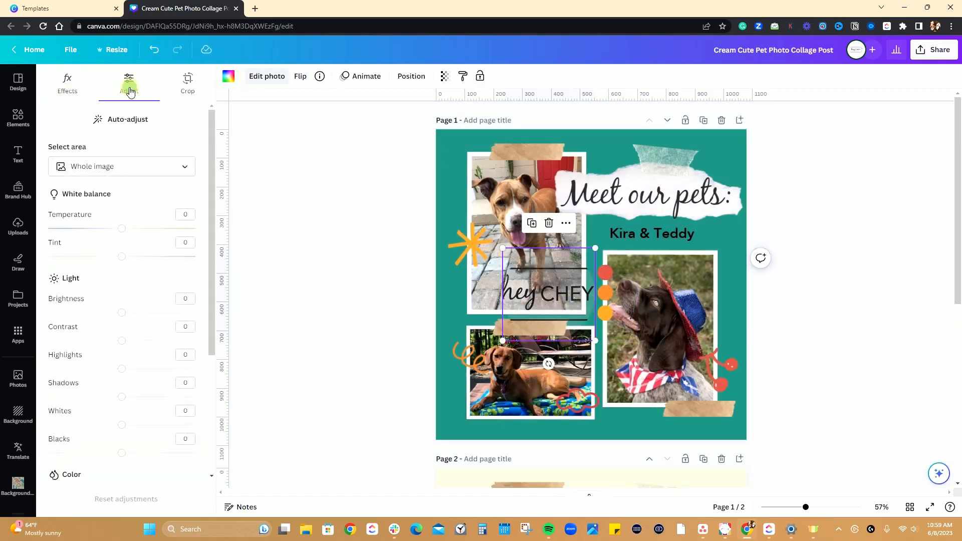
click(184, 167)
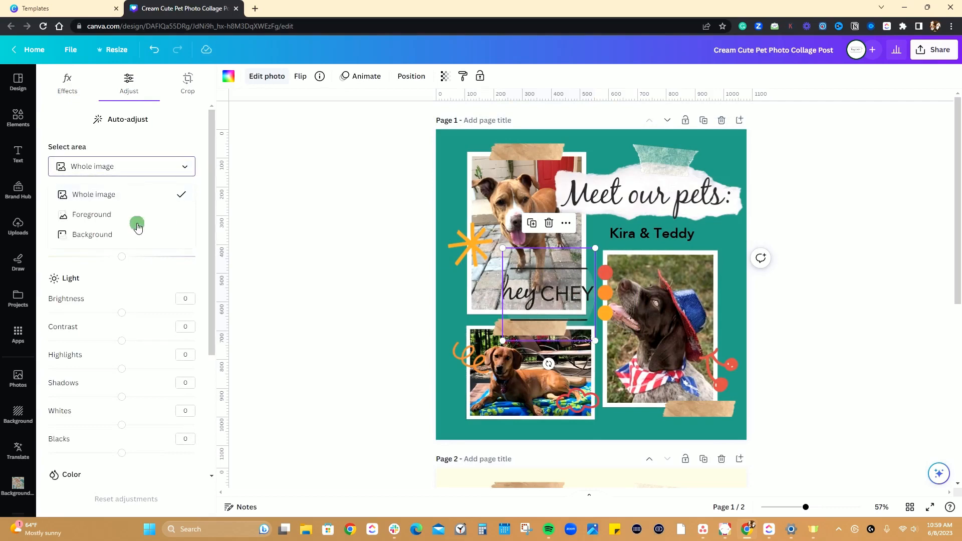
click(99, 215)
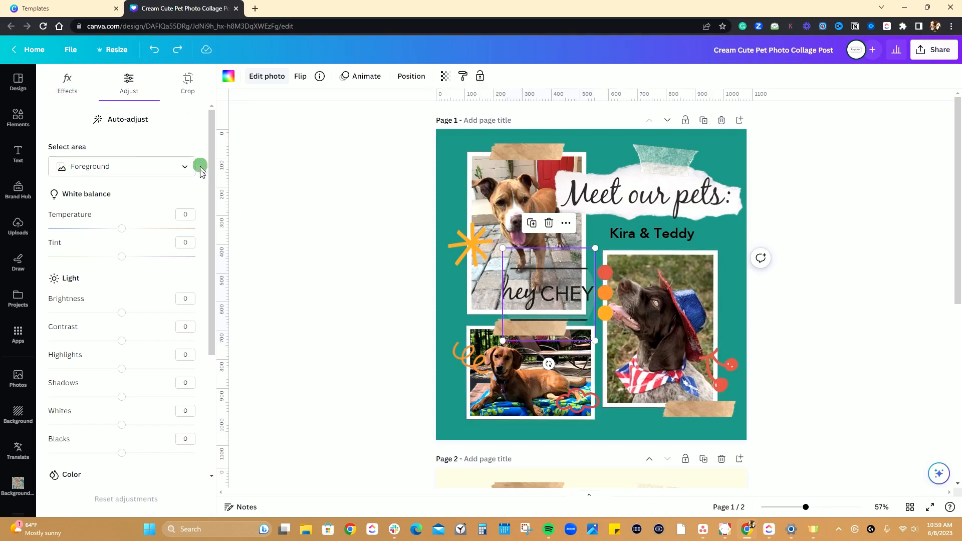
click(185, 166)
click(96, 196)
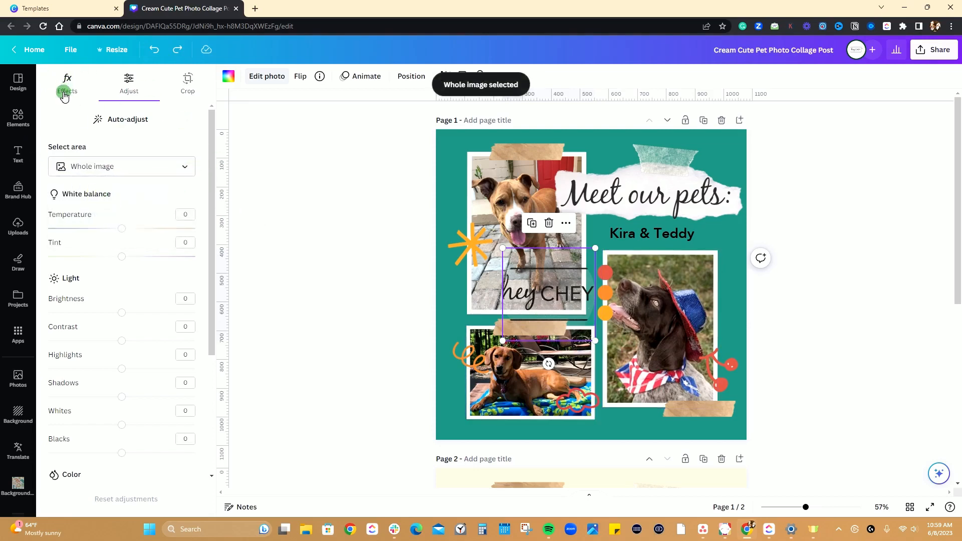
click(64, 93)
Move the circular "hey CHEY" logo frame to the lower-left corner of page 1, overlapping the bottom-left photo.
drag(546, 295, 460, 151)
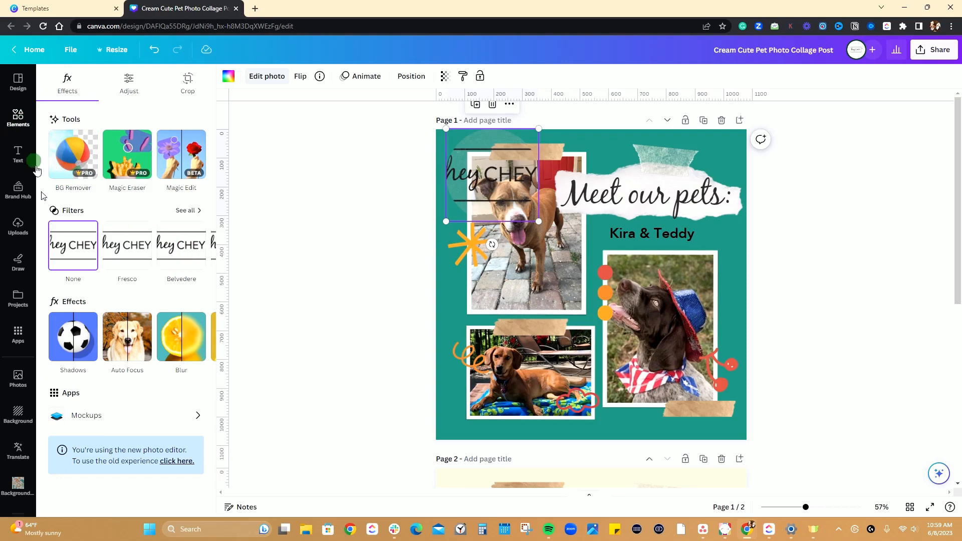
click(18, 190)
click(18, 118)
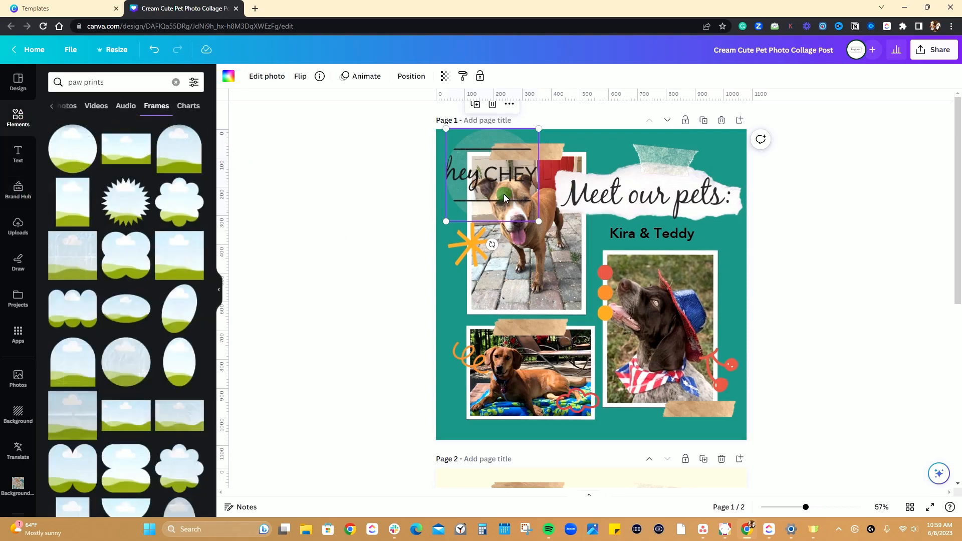
click(53, 106)
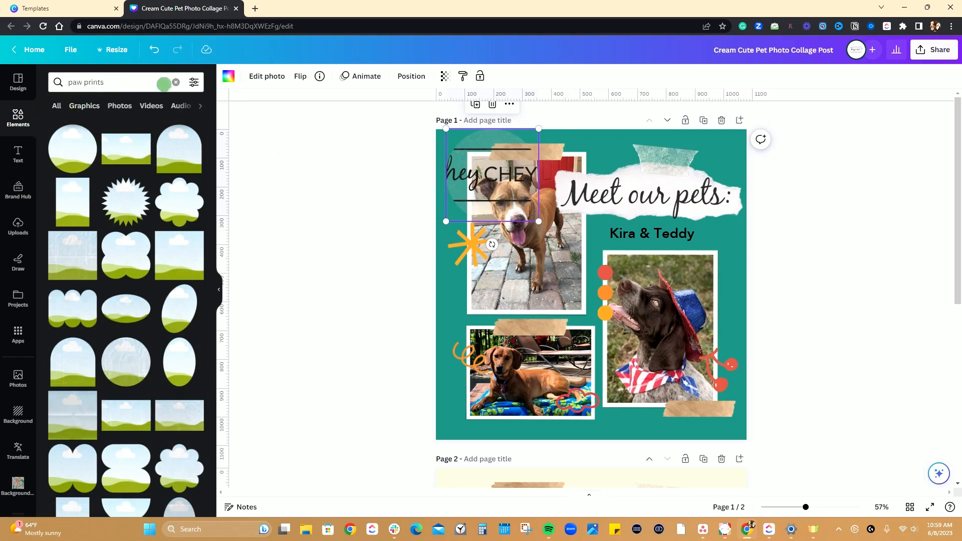
click(171, 83)
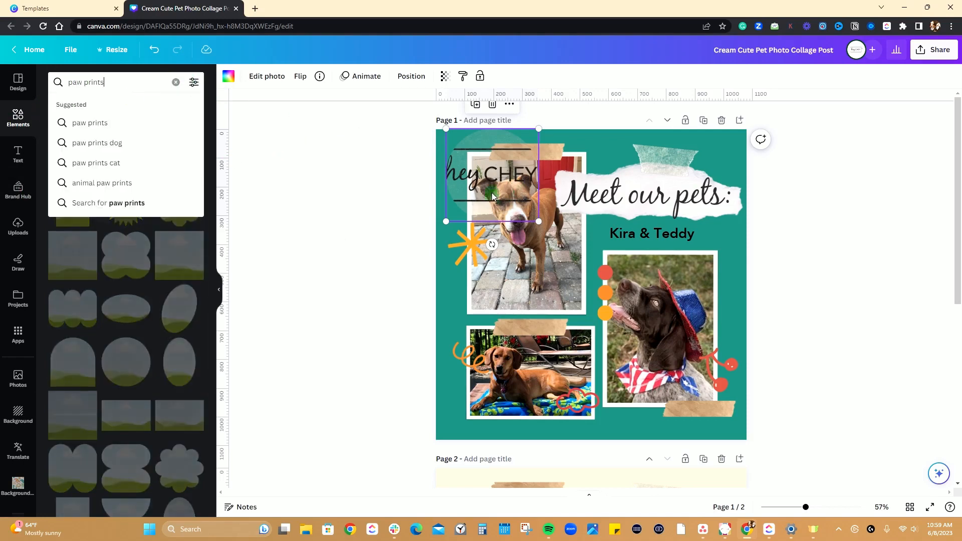
drag(490, 180, 488, 404)
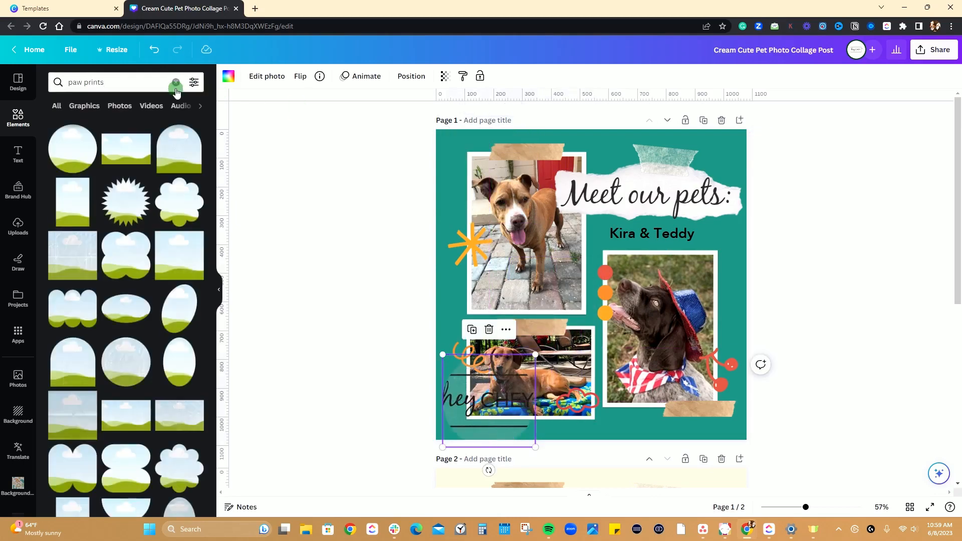
Search the elements library for "paw prints" and show all of the matching graphics.
click(116, 82)
key(Return)
click(129, 84)
key(Return)
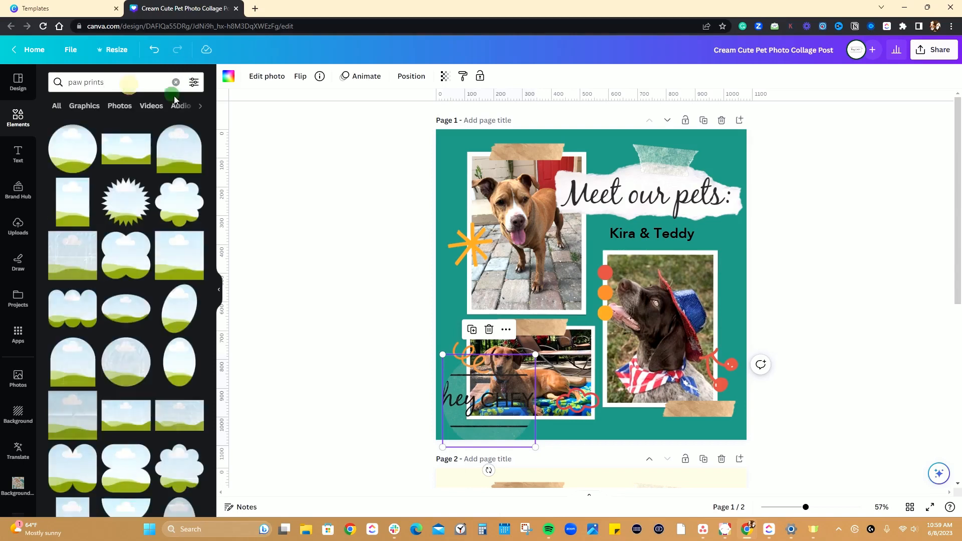
click(56, 106)
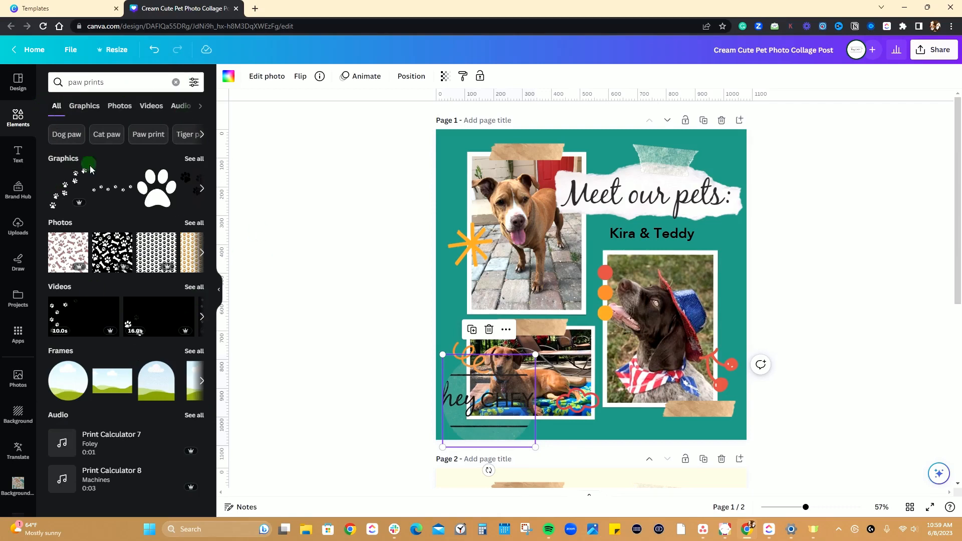
click(195, 159)
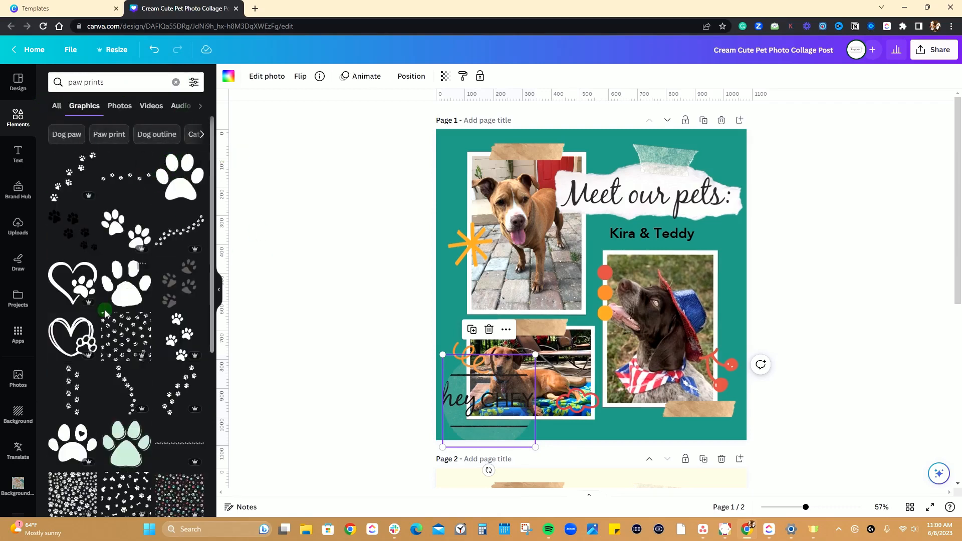
Add the white sketched paw print to page 1, shrink it, and place it just above the orange starburst.
scroll(105, 310, down, 5)
scroll(72, 247, down, 1)
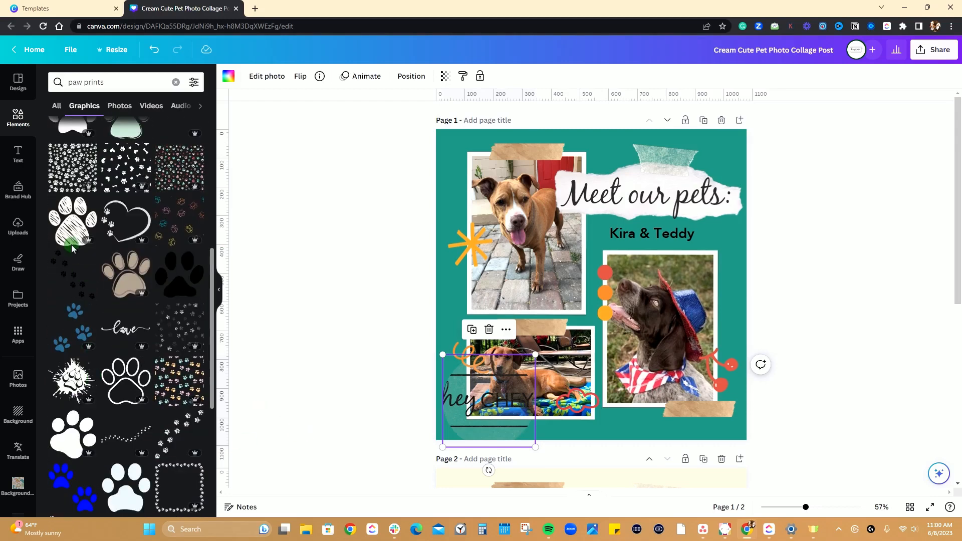
click(70, 228)
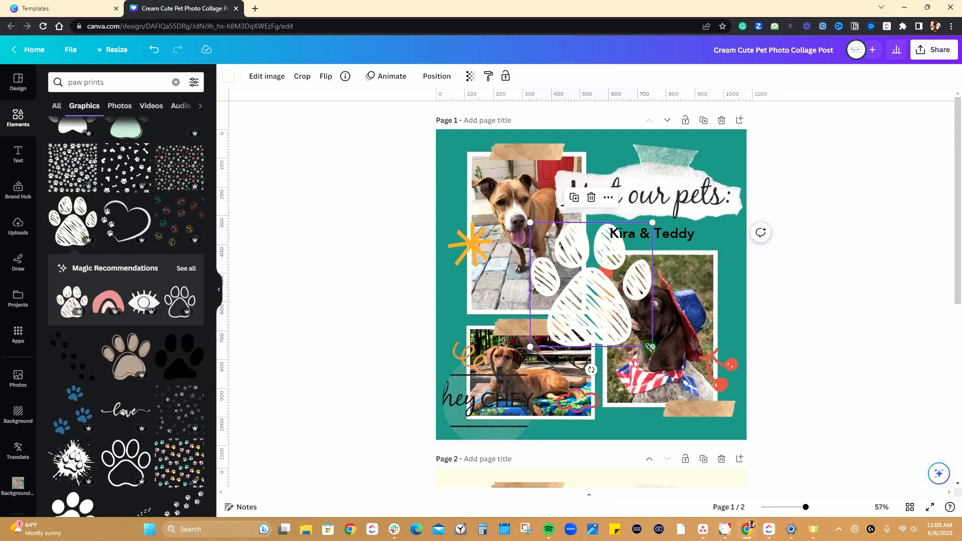
drag(652, 347, 569, 289)
drag(554, 257, 466, 211)
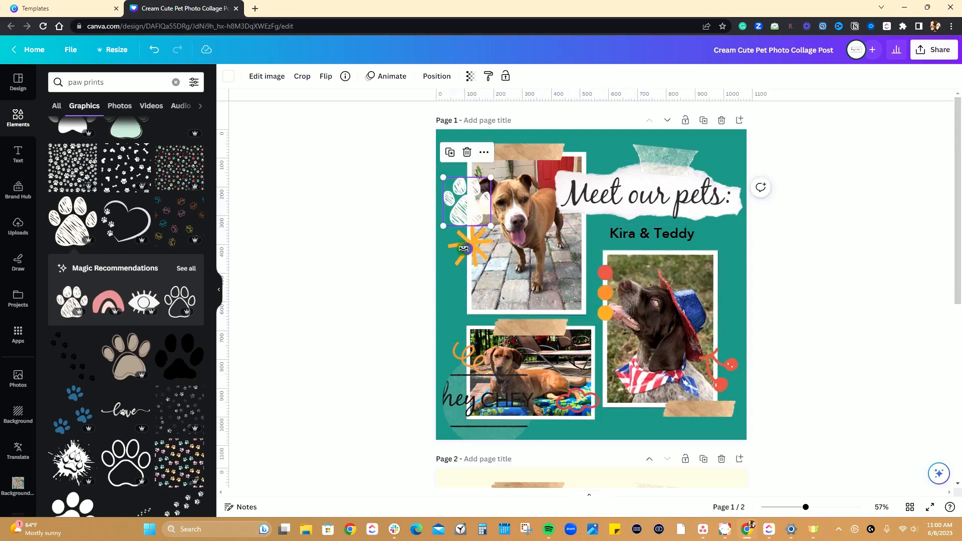
Delete the orange starburst and put the paw print in its place, slightly smaller and tilted clockwise.
click(460, 242)
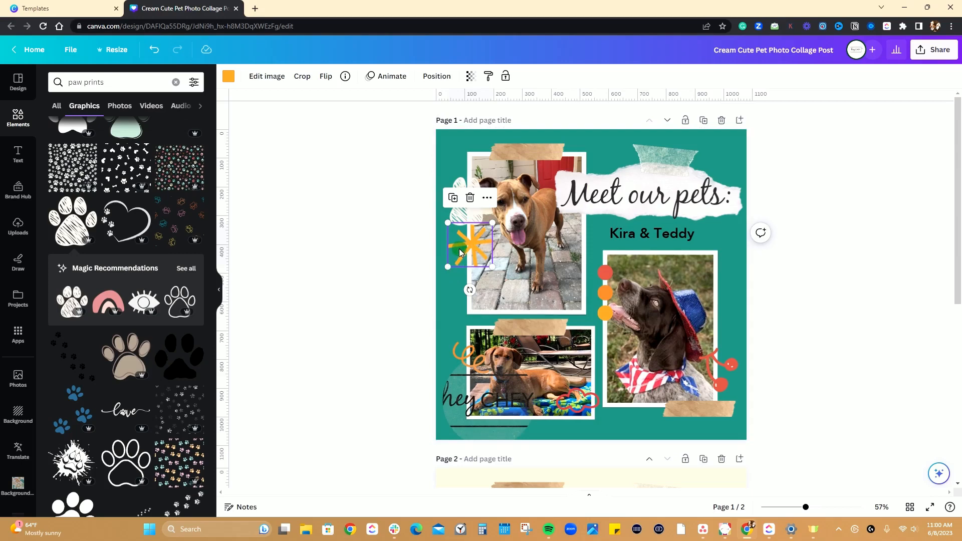
key(Delete)
drag(458, 201, 451, 241)
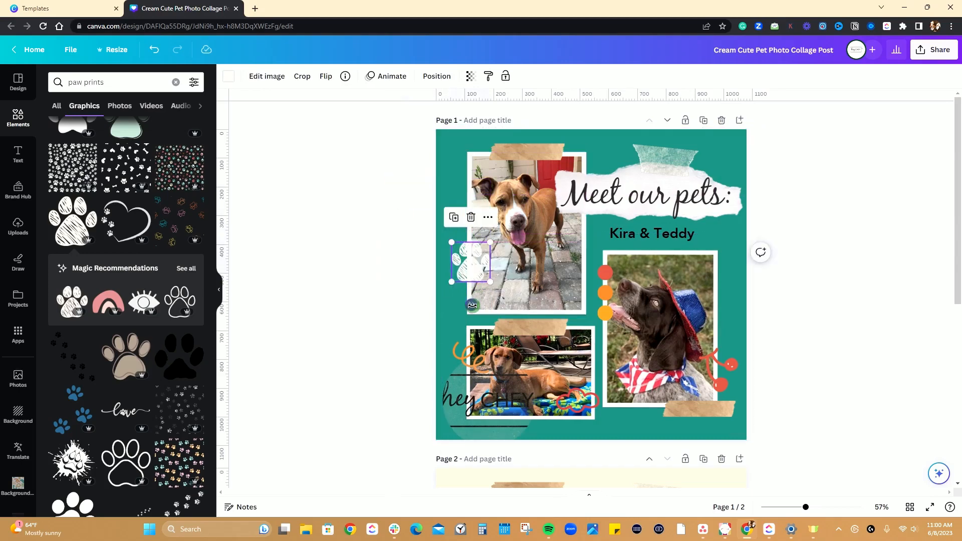
drag(472, 305, 460, 303)
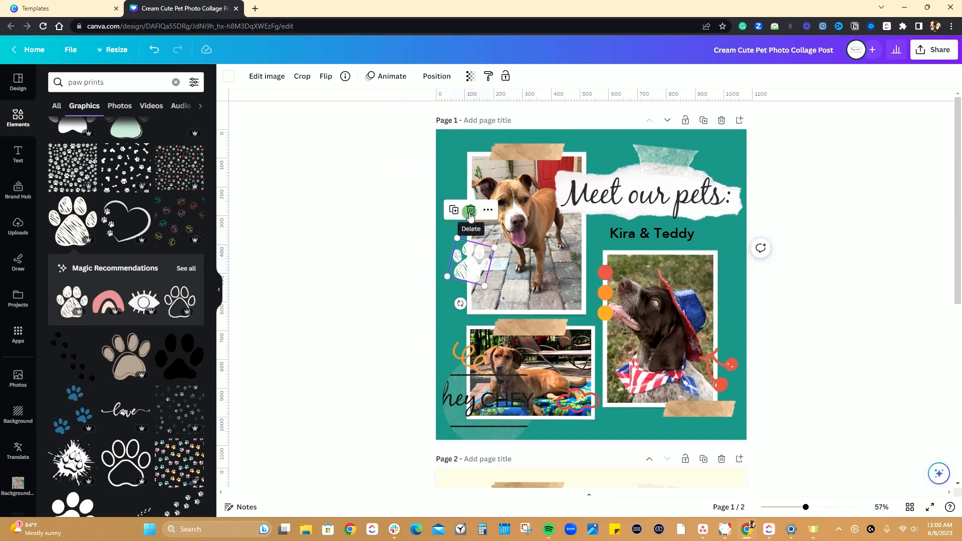
View the paw print's additional options and open its colour choices.
click(487, 211)
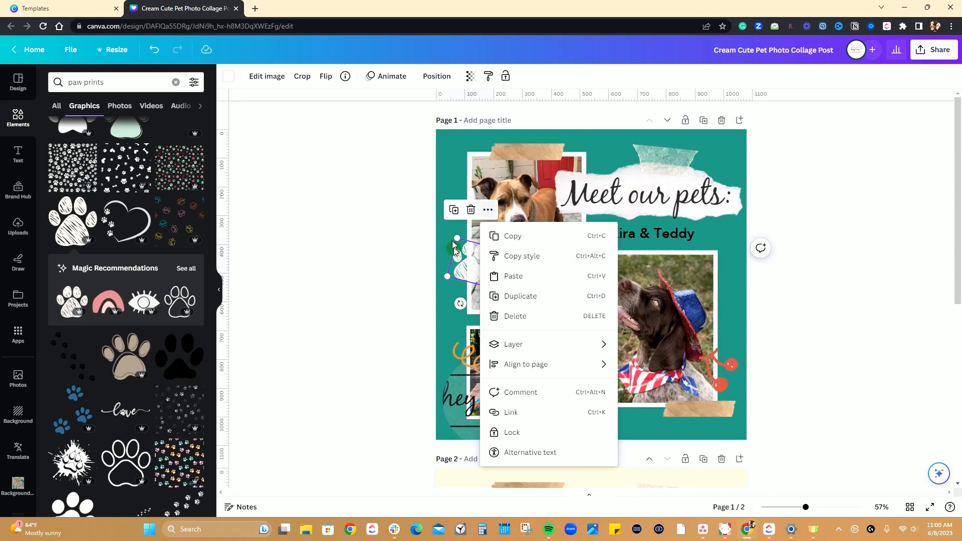
click(465, 268)
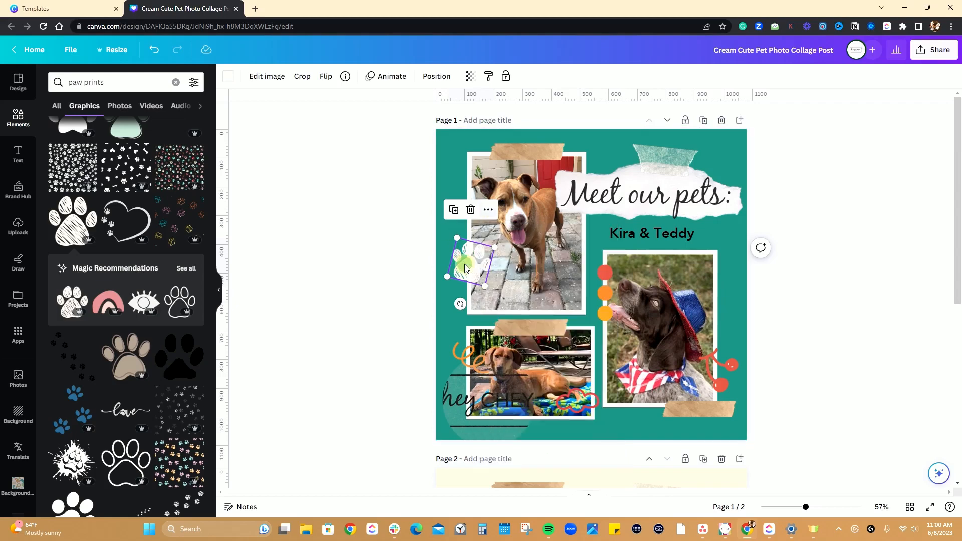
click(227, 77)
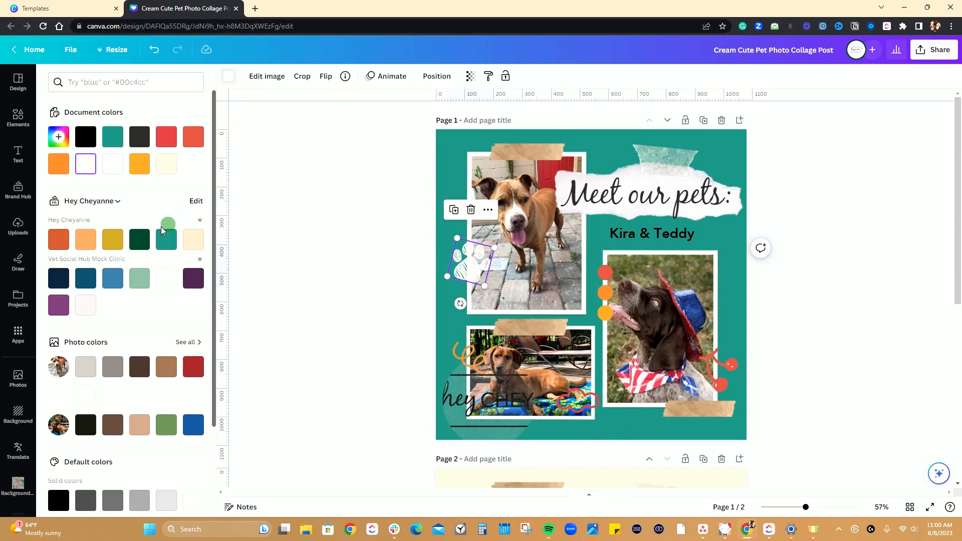
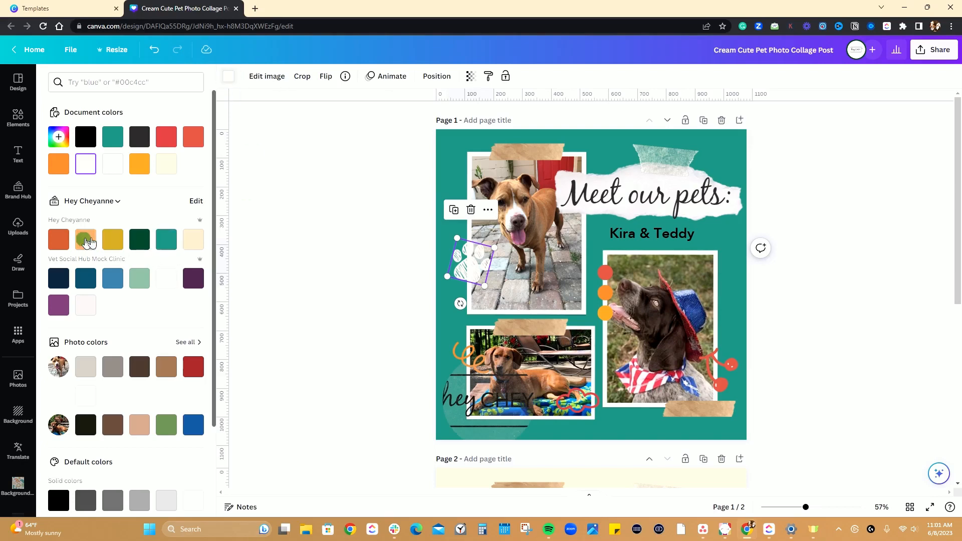
Recolor the sketched paw print with the mustard yellow from the Hey Cheyanne brand palette.
click(108, 242)
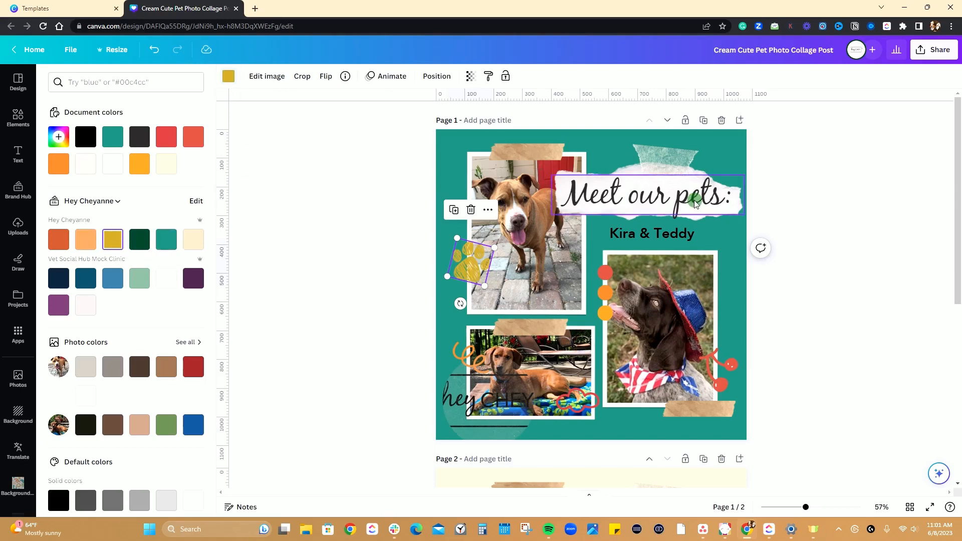
click(364, 242)
click(383, 291)
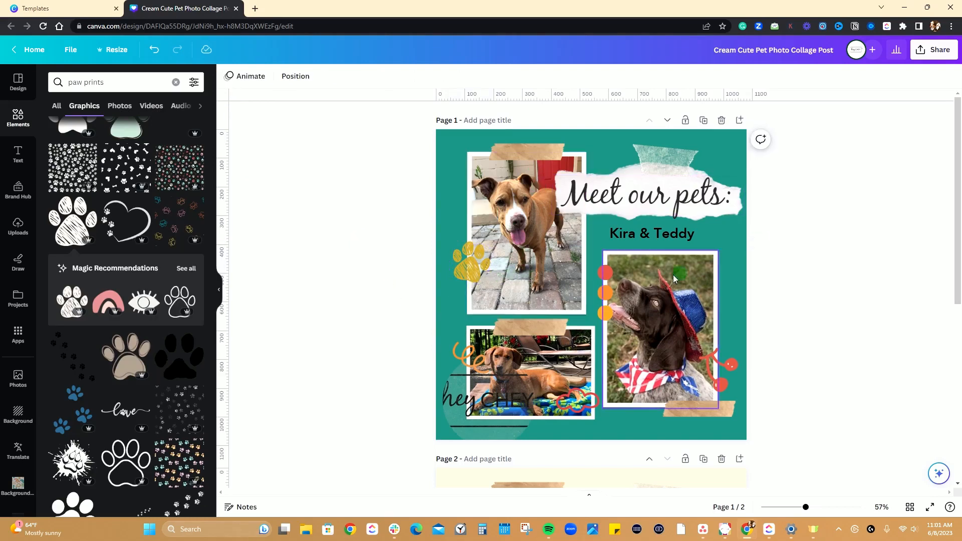
Search the graphics library for "heart" and browse the matching graphics.
click(140, 82)
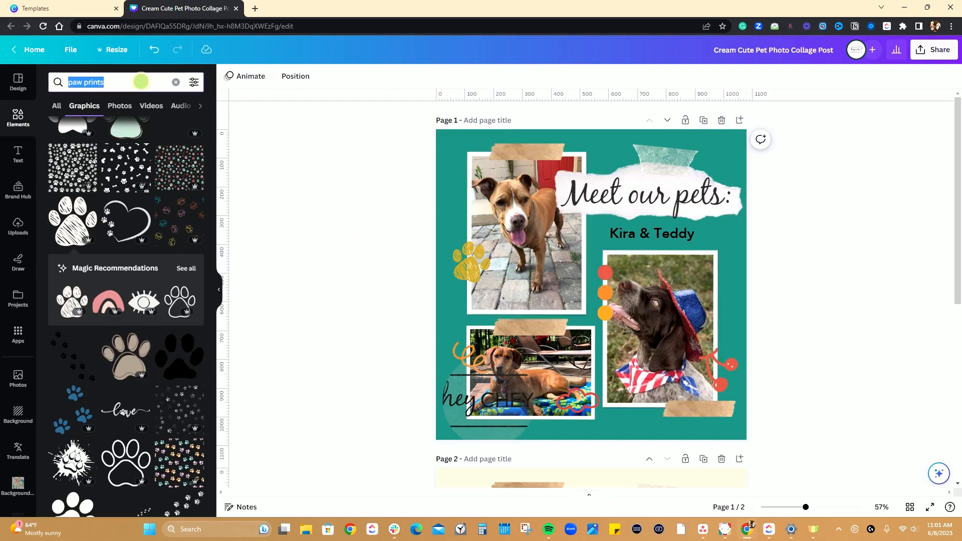
text(heart)
key(Return)
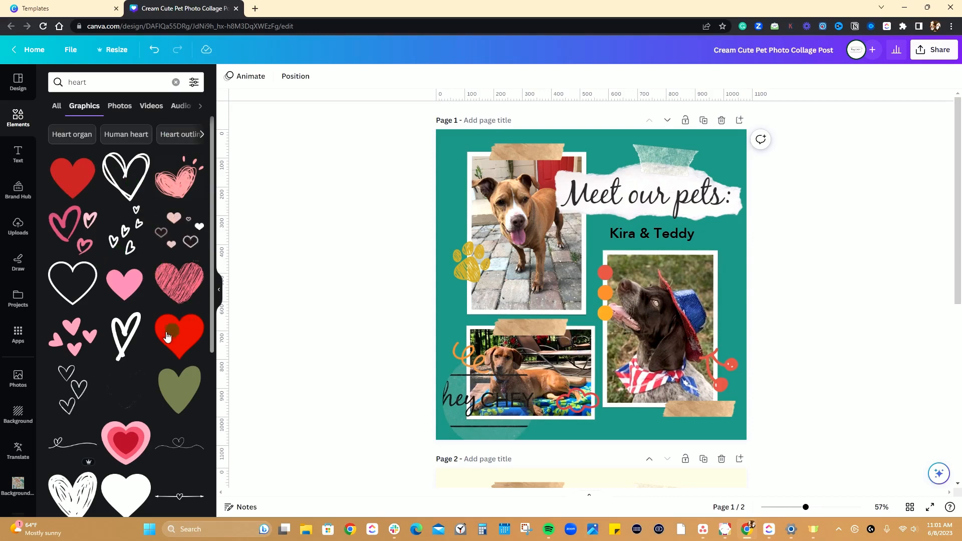
scroll(166, 341, down, 3)
scroll(172, 326, up, 1)
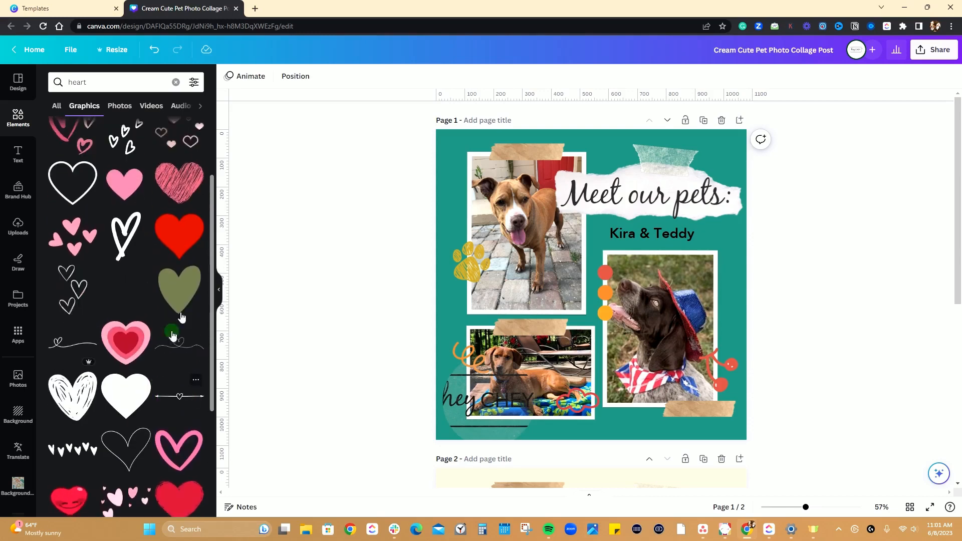
Add the olive green painted heart to page 1 and recolor it with the Hey Cheyanne burnt orange.
click(185, 287)
click(228, 76)
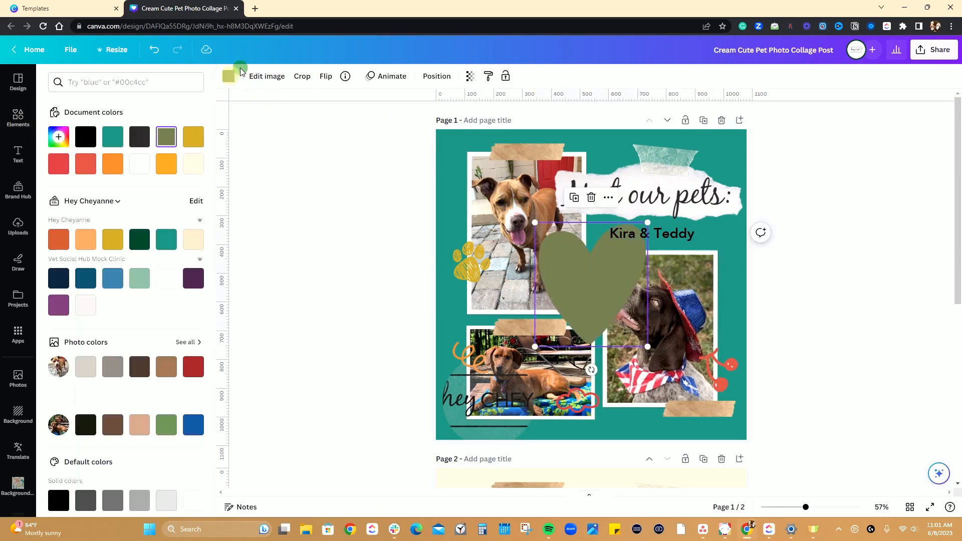
click(59, 239)
Delete the red cherries graphic and put the heart in its place, shrunk and tilted slightly counterclockwise.
click(730, 370)
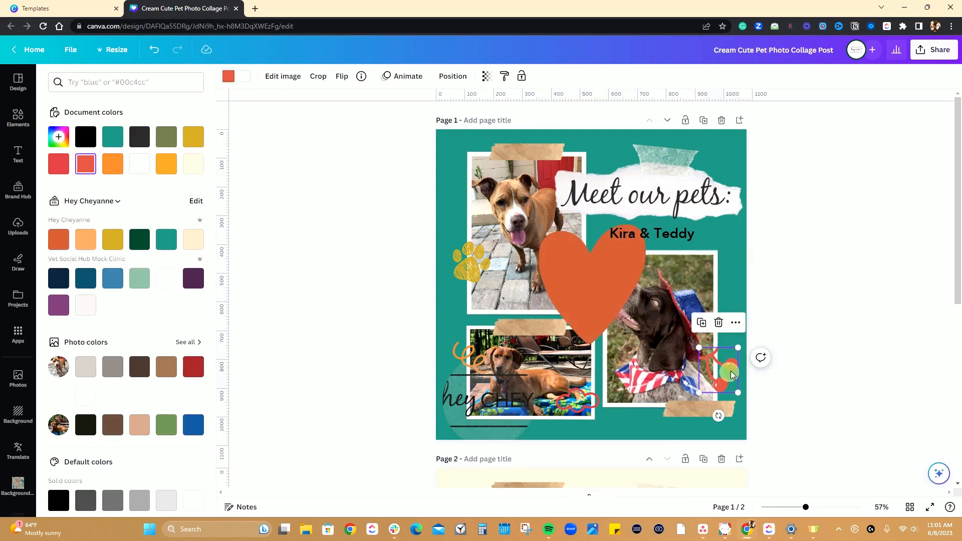
key(Delete)
click(576, 293)
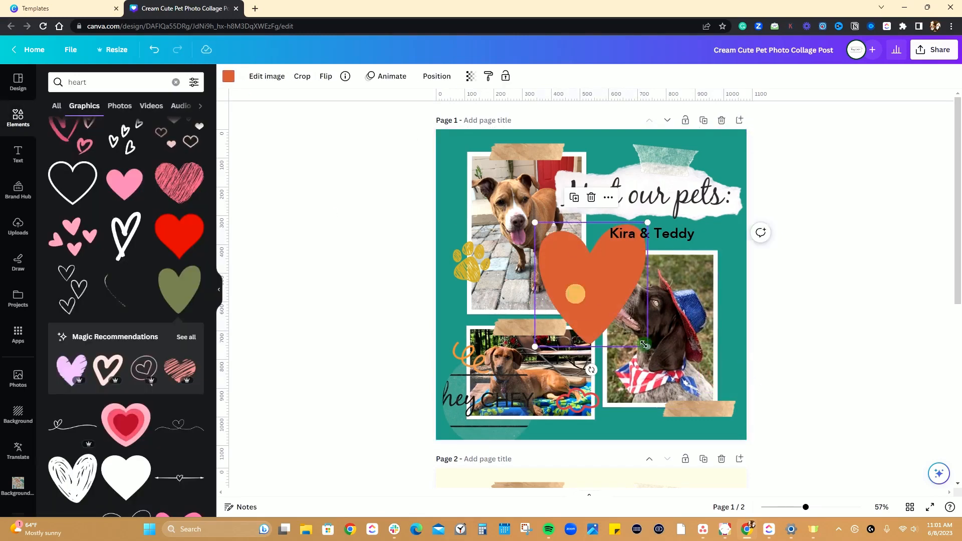
drag(647, 345, 719, 362)
drag(718, 400, 729, 400)
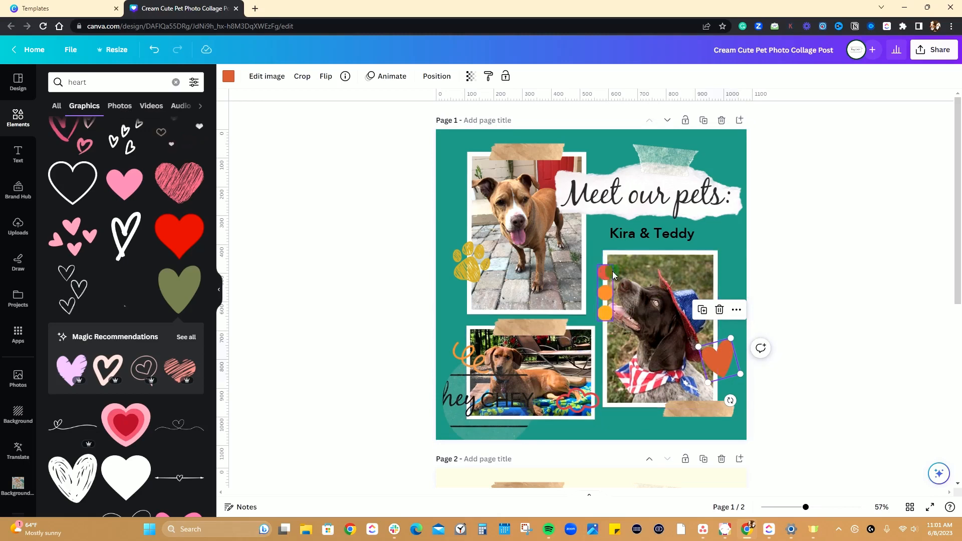
Recolor the uppermost of the three grouped circles with the Hey Cheyanne dark green.
click(614, 306)
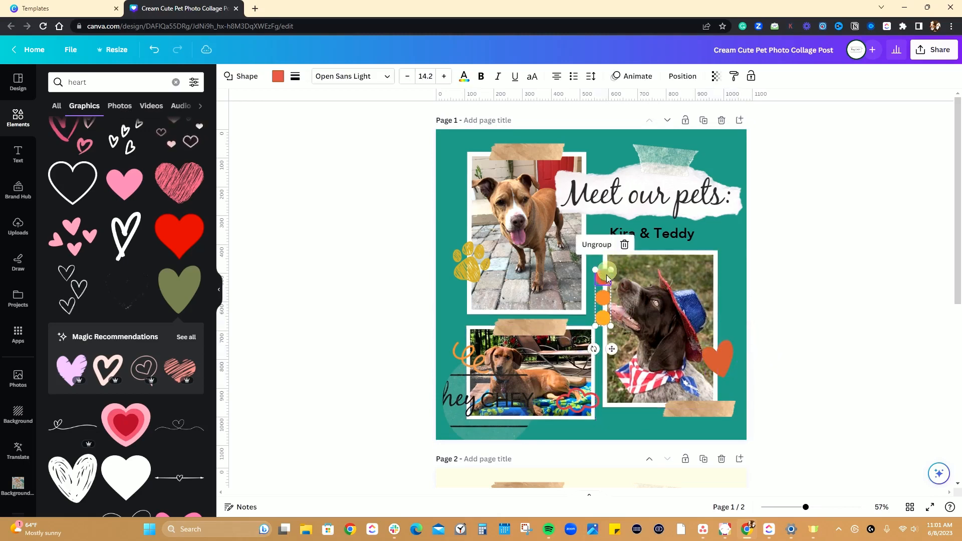
click(278, 76)
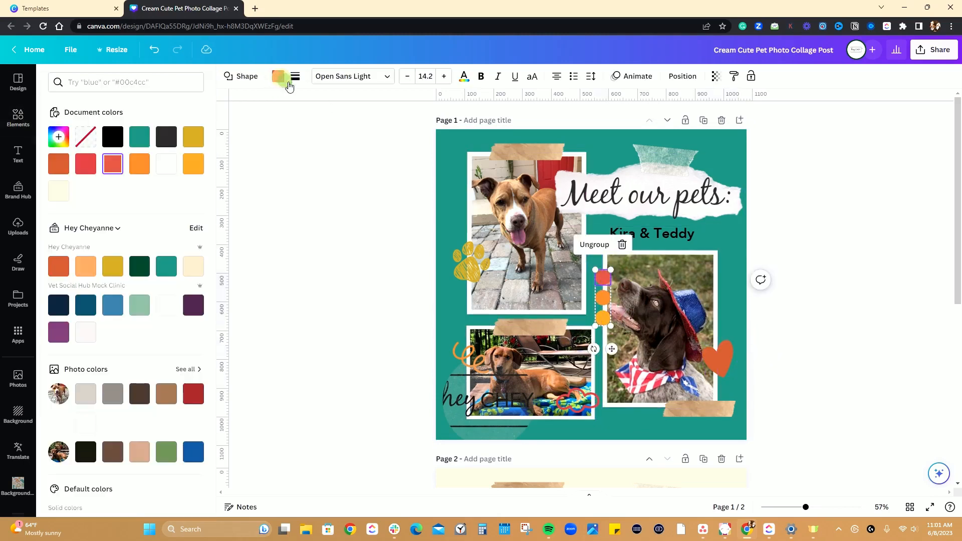
click(104, 171)
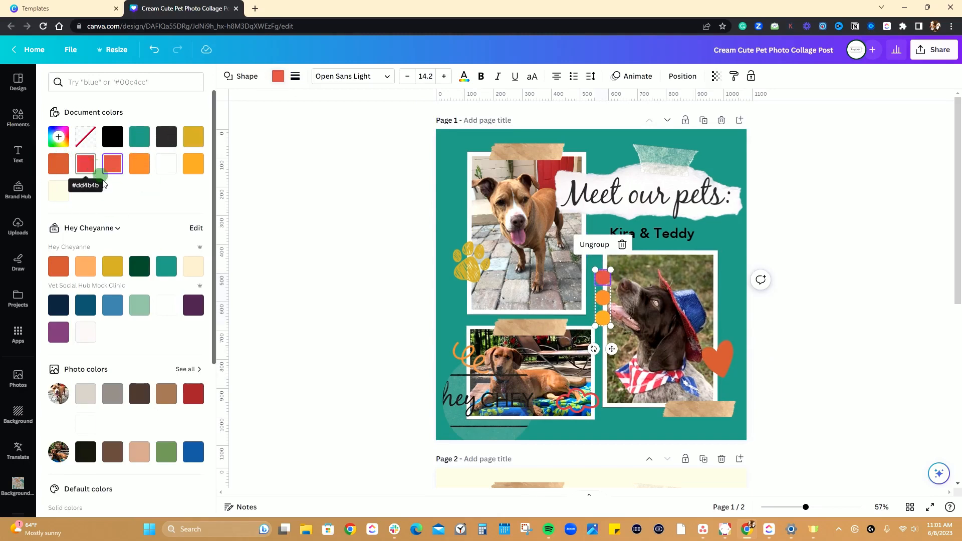
click(142, 267)
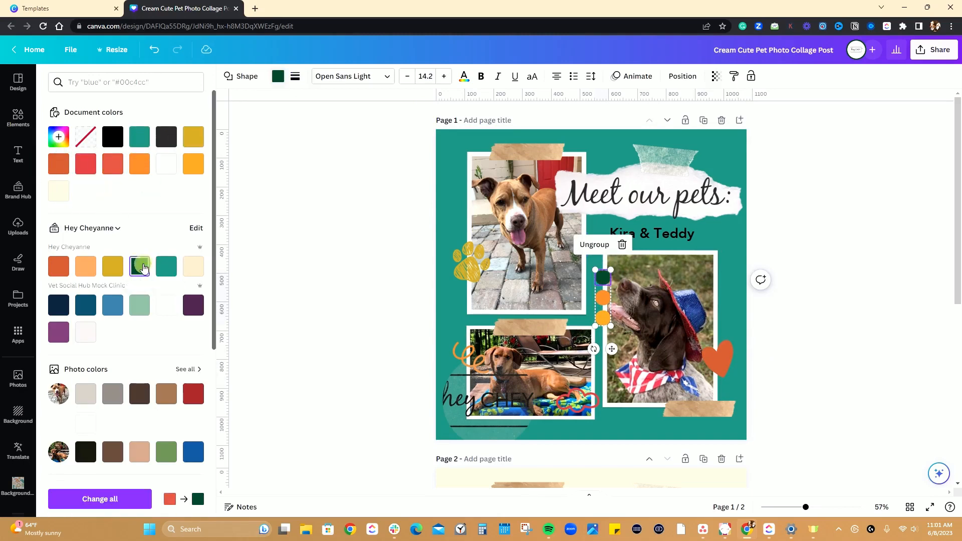
Recolor the middle circle with the Vet Social Hub Mock Clinic pale green and the lowest circle with the Hey Cheyanne cream.
click(606, 299)
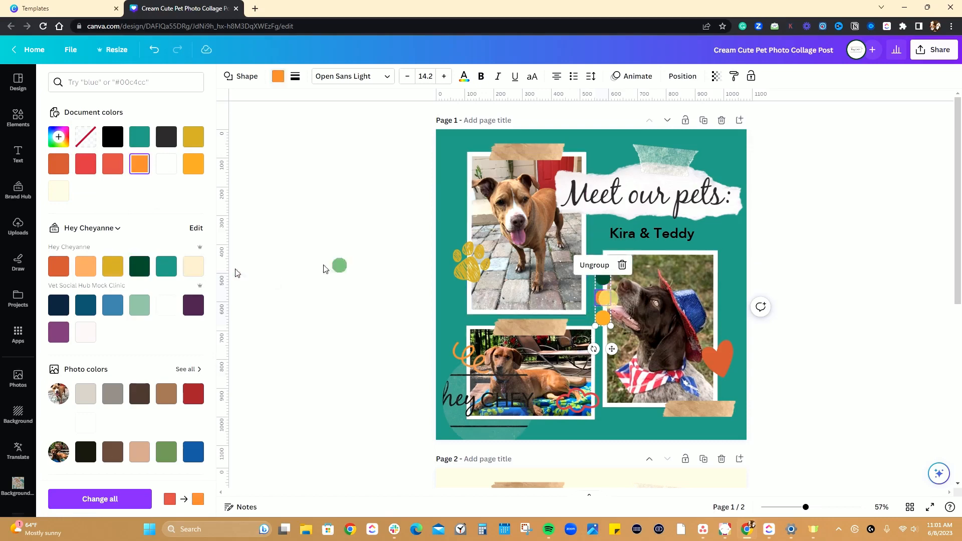
click(196, 268)
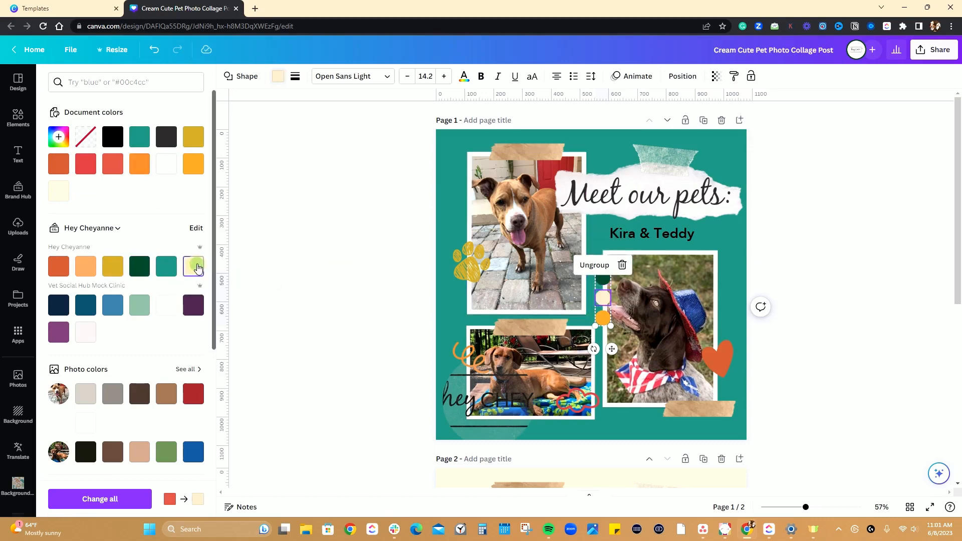
click(139, 308)
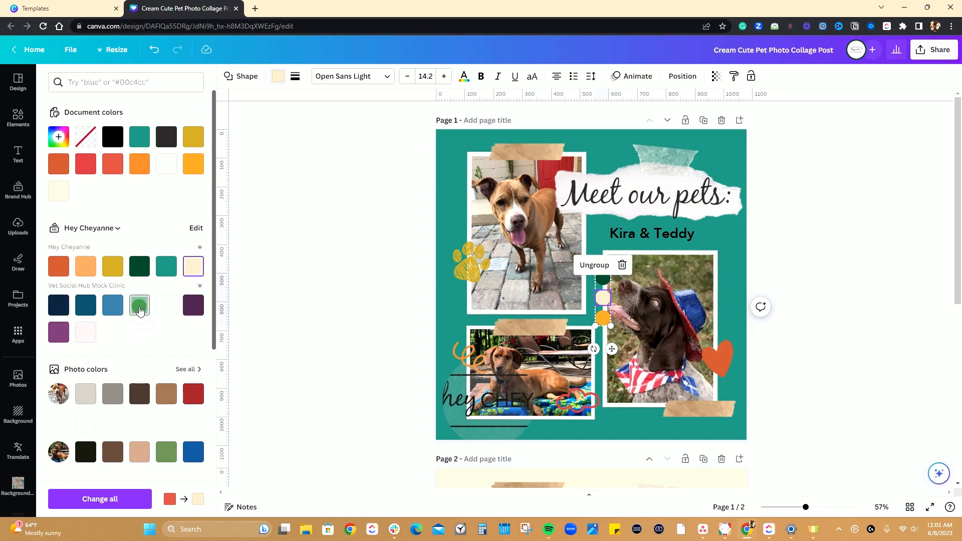
click(605, 320)
click(193, 266)
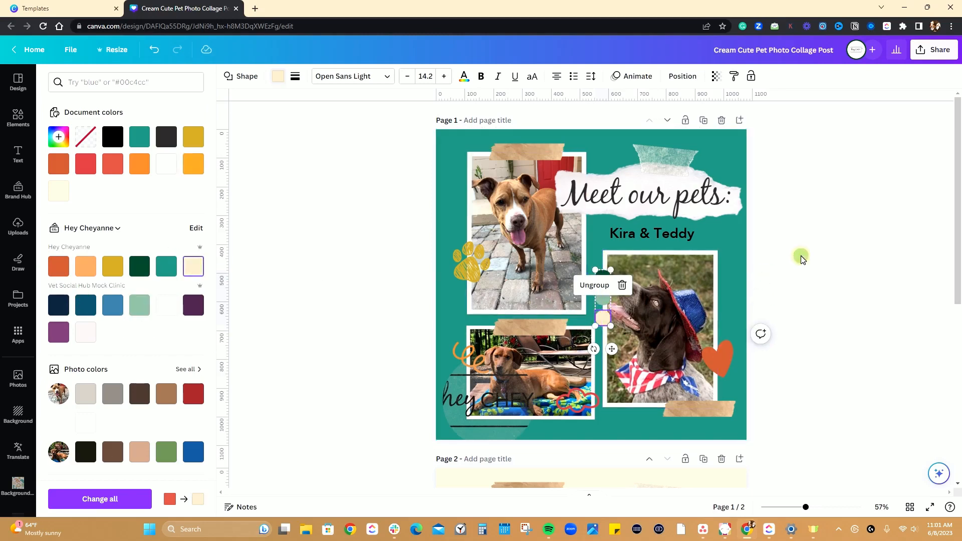
click(801, 257)
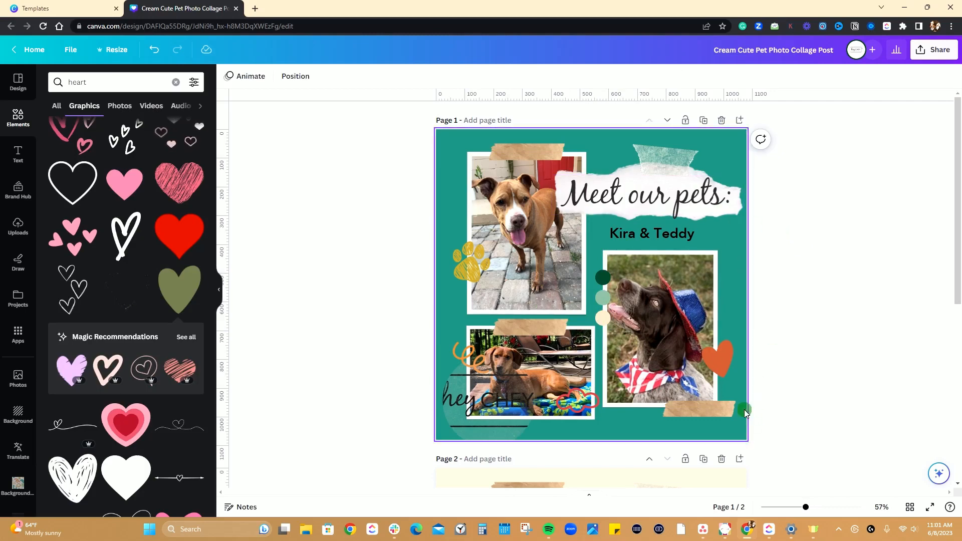
Examine how the three circles beside the hat-wearing dog's photo select individually and as a group.
click(599, 281)
click(600, 299)
click(603, 318)
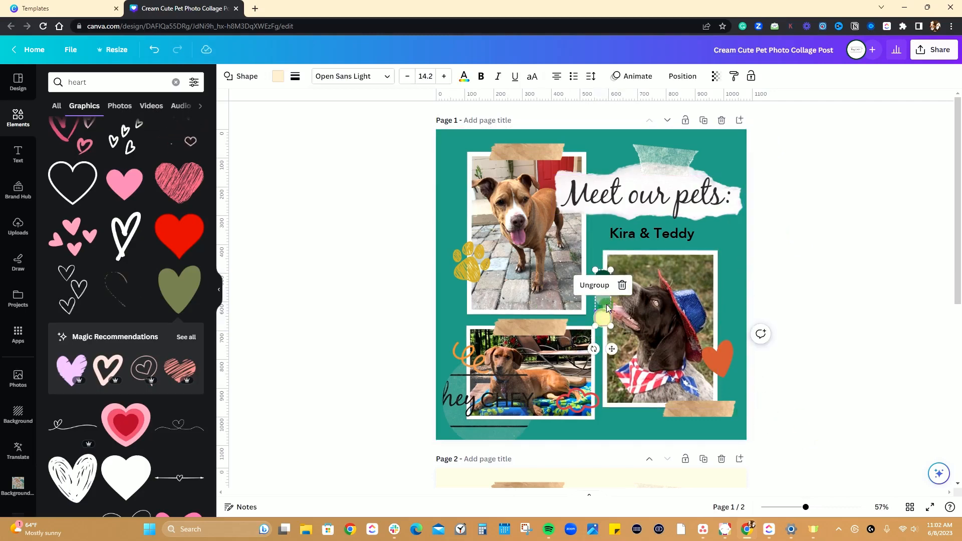
click(604, 302)
click(603, 283)
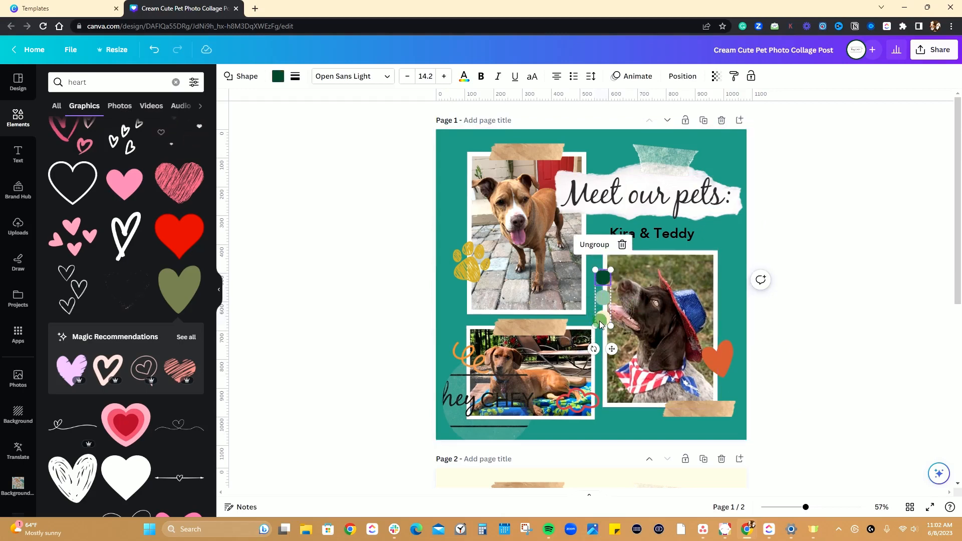
click(603, 318)
click(805, 230)
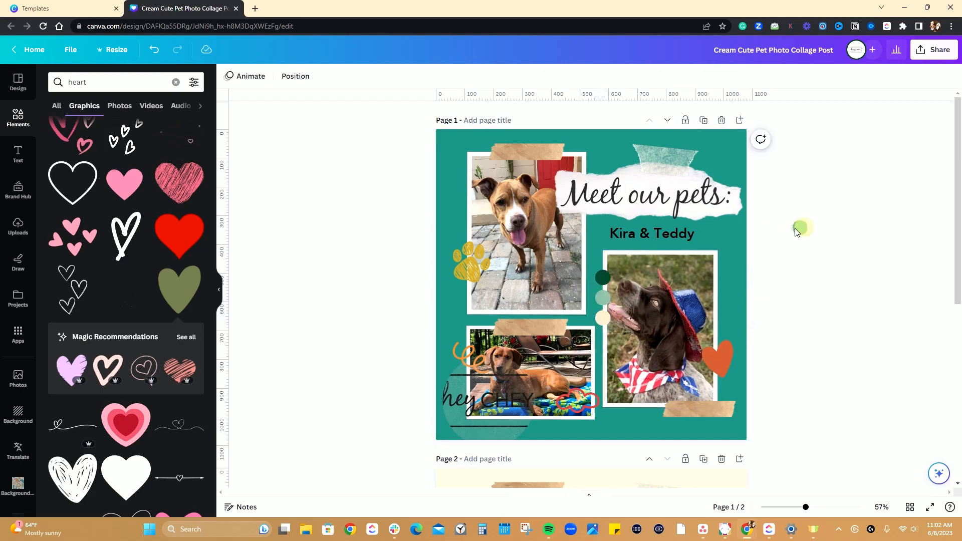
click(594, 268)
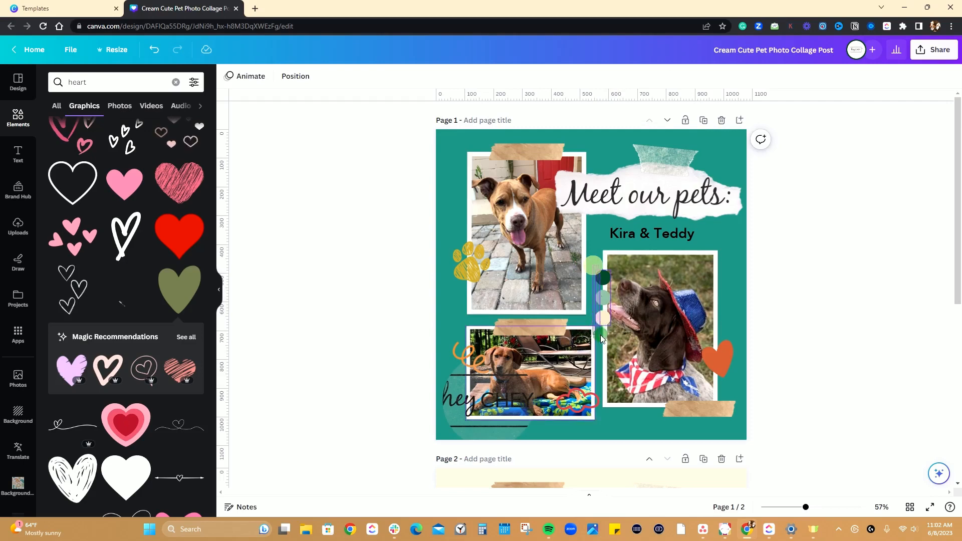
shift+click(603, 331)
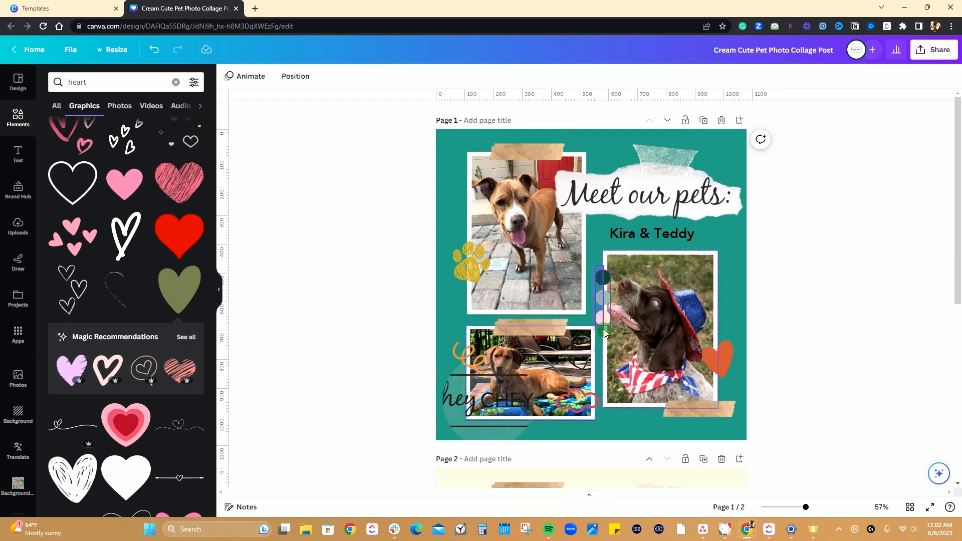
click(797, 271)
Ungroup the three circles beside the hat-wearing dog's photo.
click(600, 279)
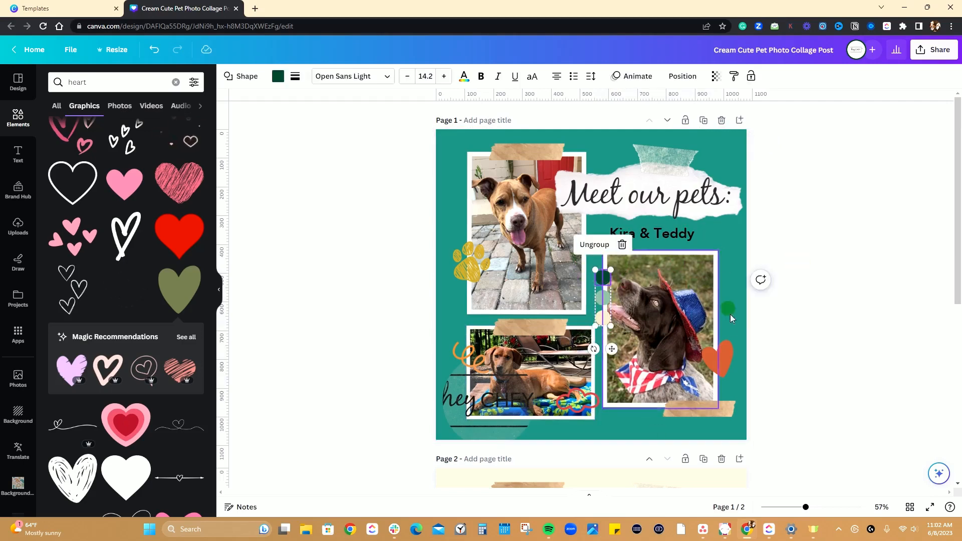
click(595, 245)
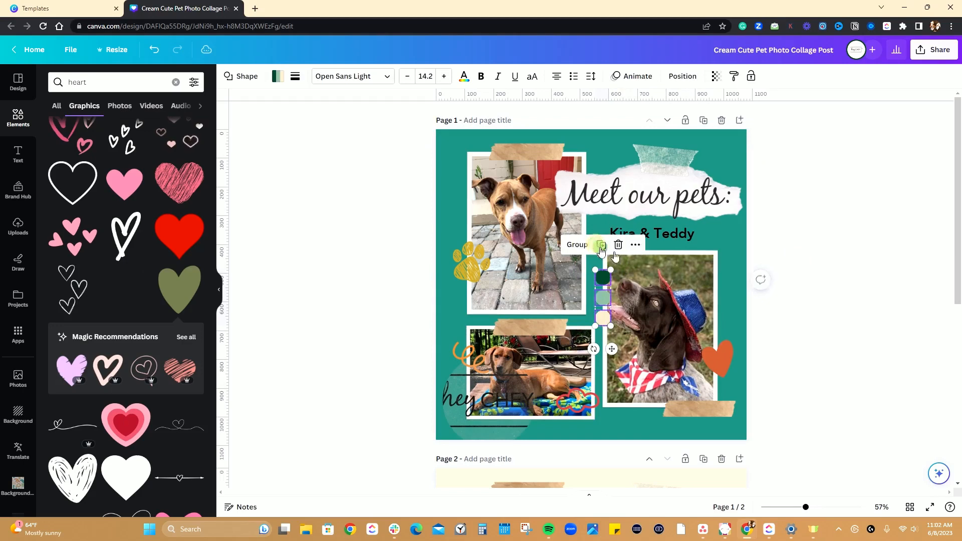
click(870, 267)
Move the circles separately, leaving the dark green one by the pet names and the pale green and cream ones at the hat-wearing dog photo's edge.
click(602, 280)
drag(603, 280, 603, 234)
drag(603, 298, 573, 272)
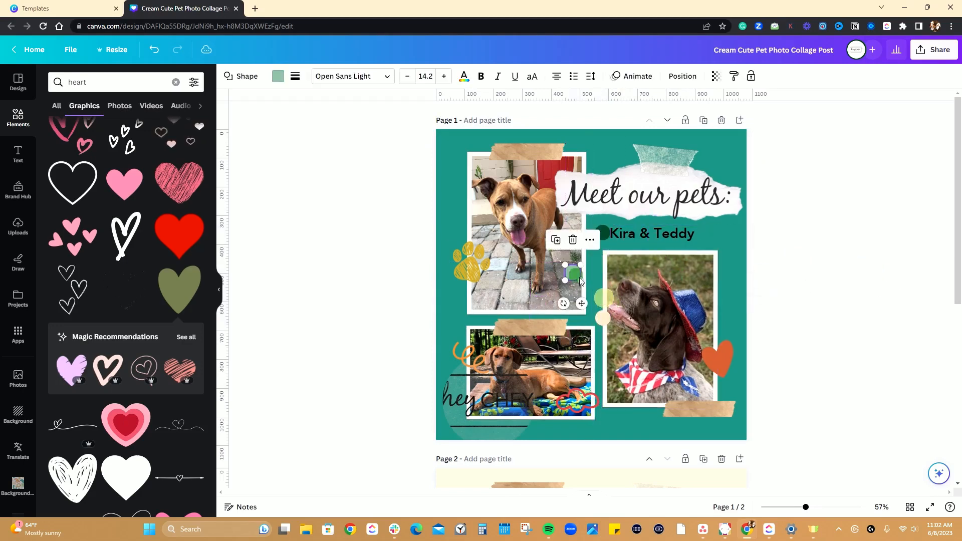
drag(603, 317, 725, 242)
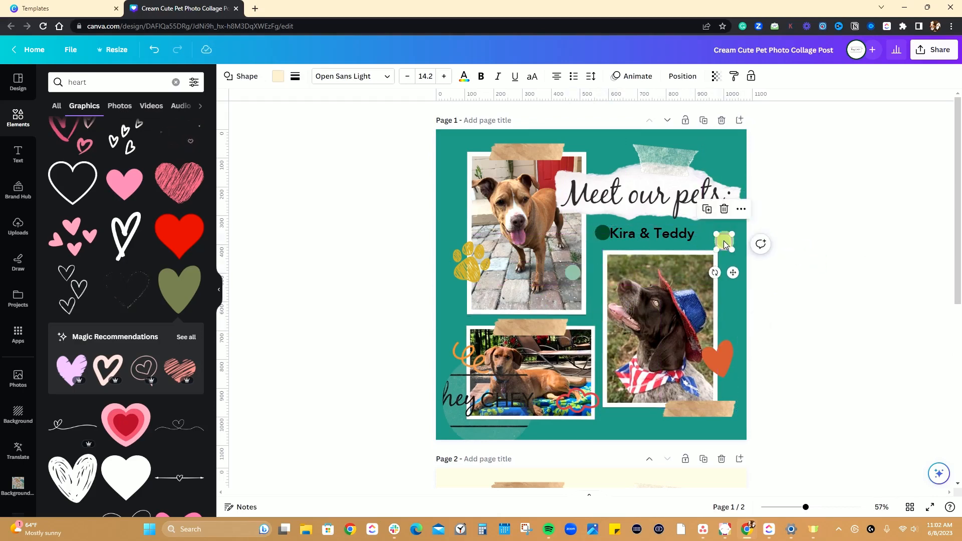
drag(725, 244, 604, 332)
drag(577, 271, 605, 305)
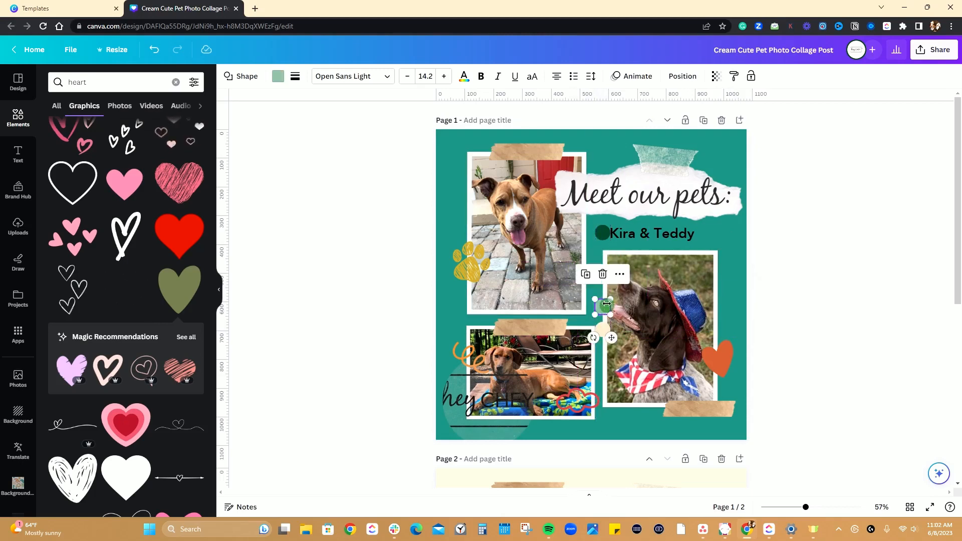
Try to move the dark green circle out from behind the pet names text, undoing each move of the text.
drag(606, 231, 600, 278)
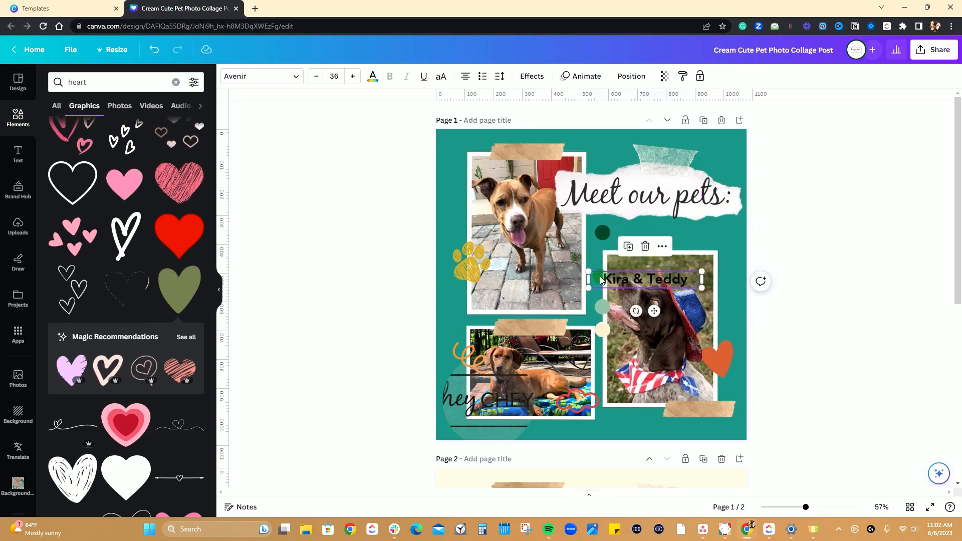
key(ctrl+z)
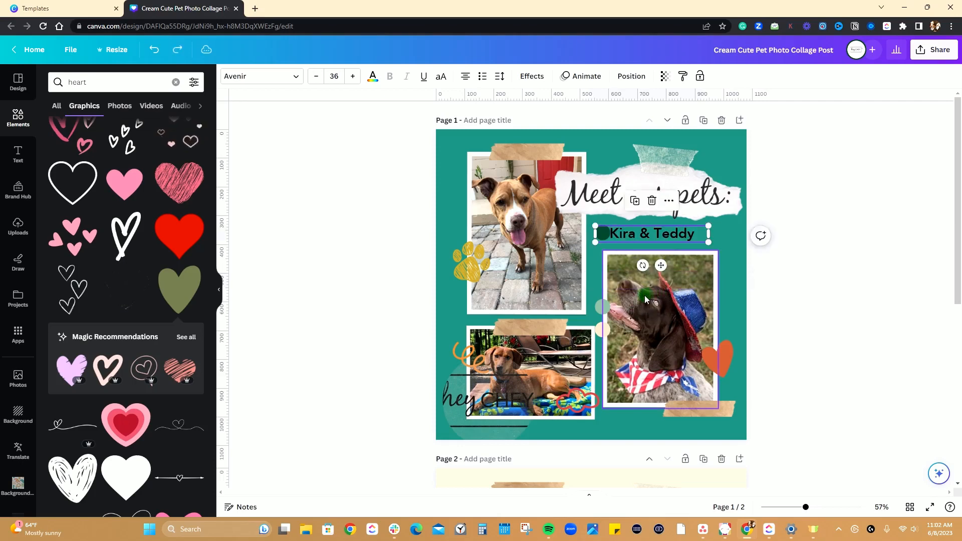
click(603, 238)
drag(603, 238, 595, 237)
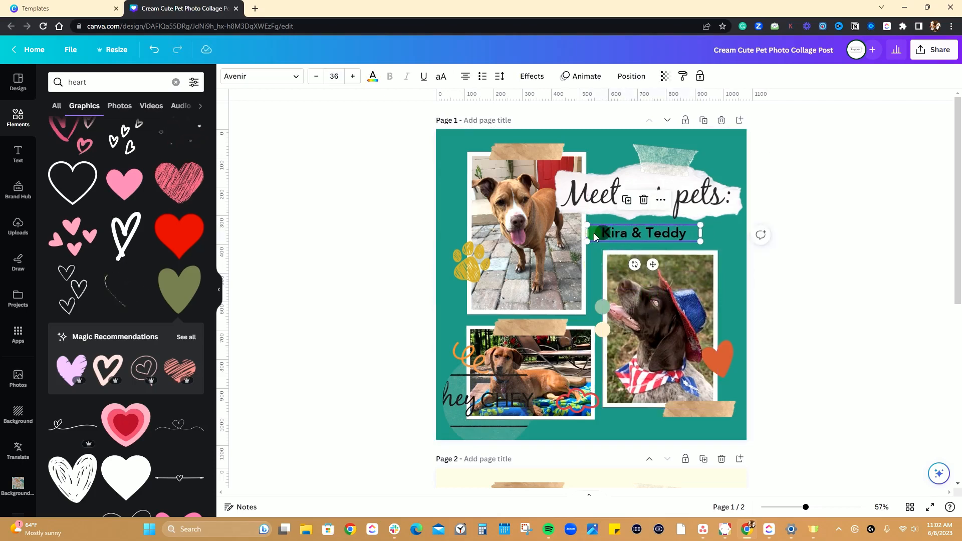
key(ctrl+z)
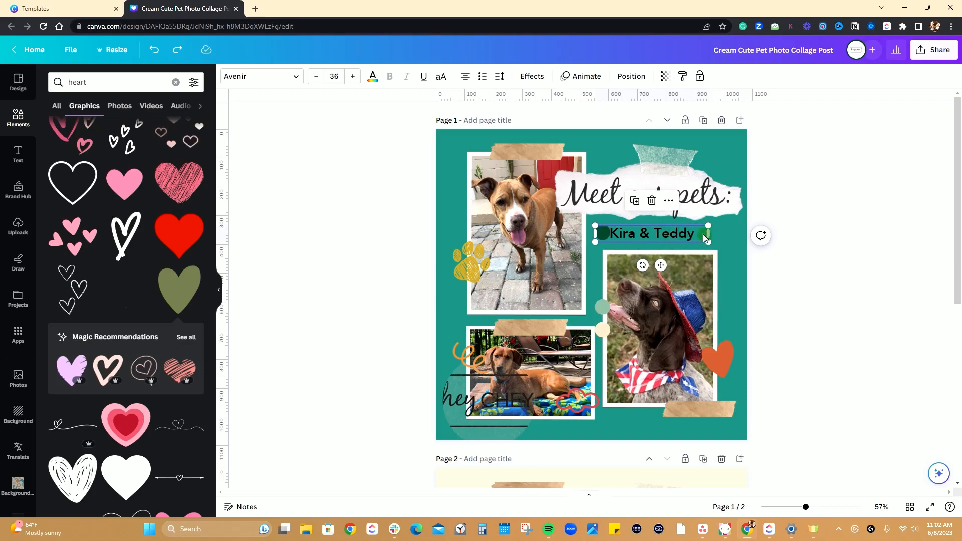
Lock the pet names text and try to select and move the dark green circle behind it.
click(700, 75)
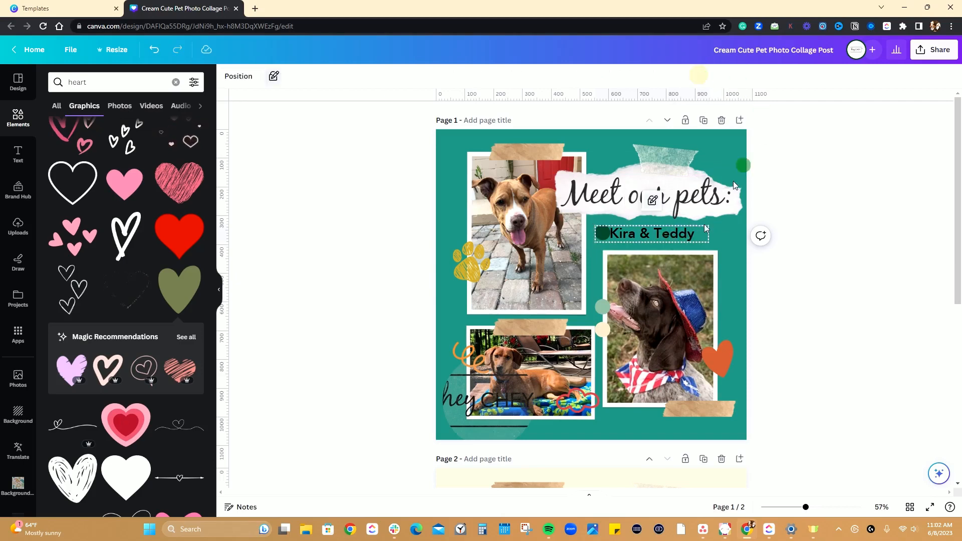
click(812, 249)
click(604, 234)
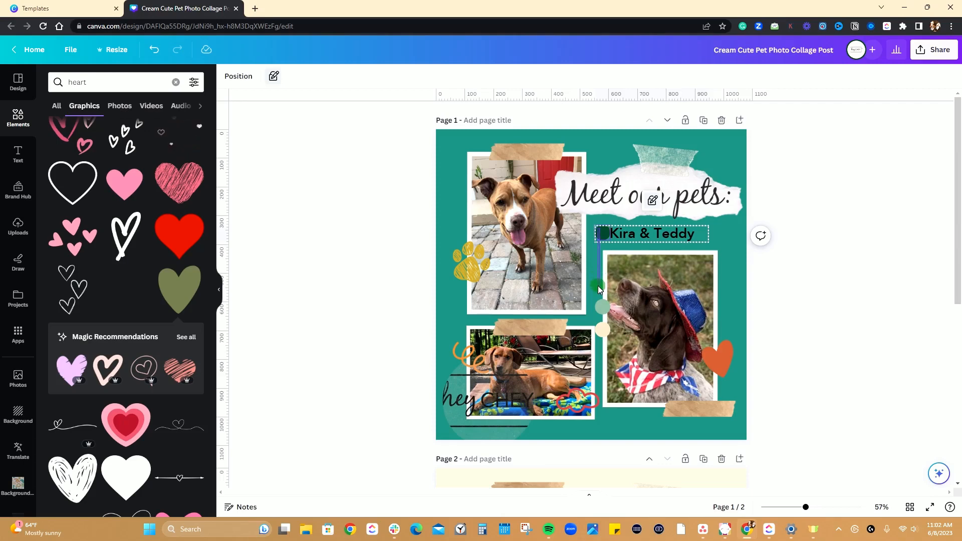
click(602, 234)
click(601, 232)
drag(601, 232, 582, 233)
click(794, 203)
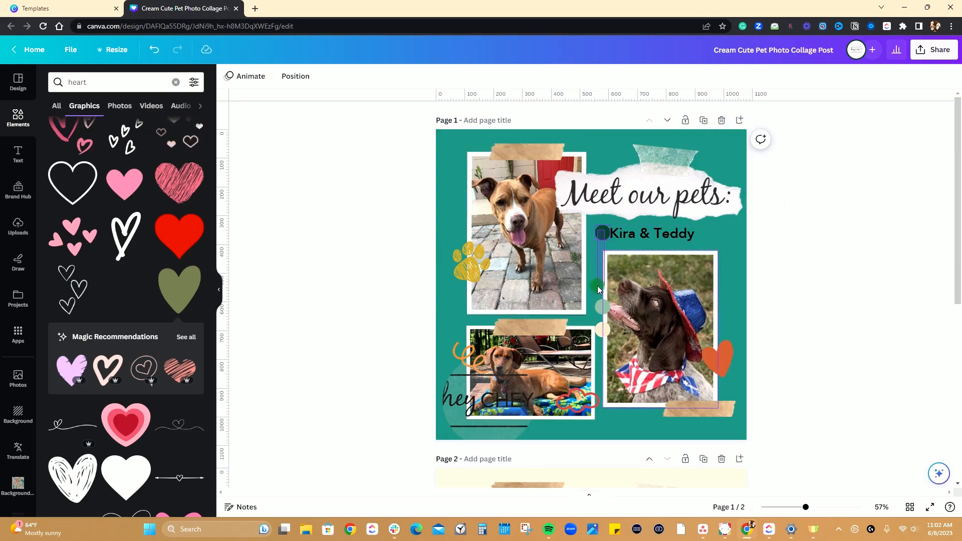
click(597, 285)
click(787, 219)
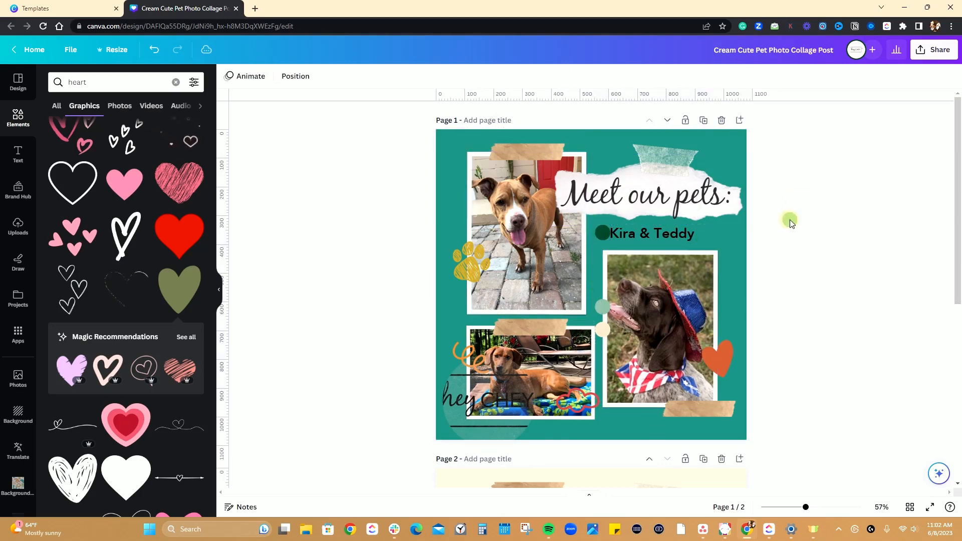
Unlock the pet names text.
click(604, 233)
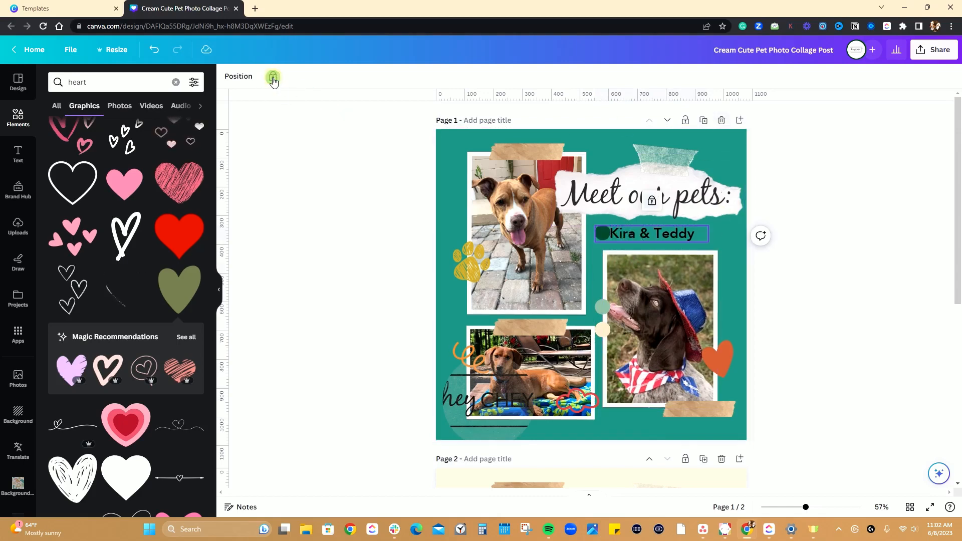
click(649, 233)
click(672, 231)
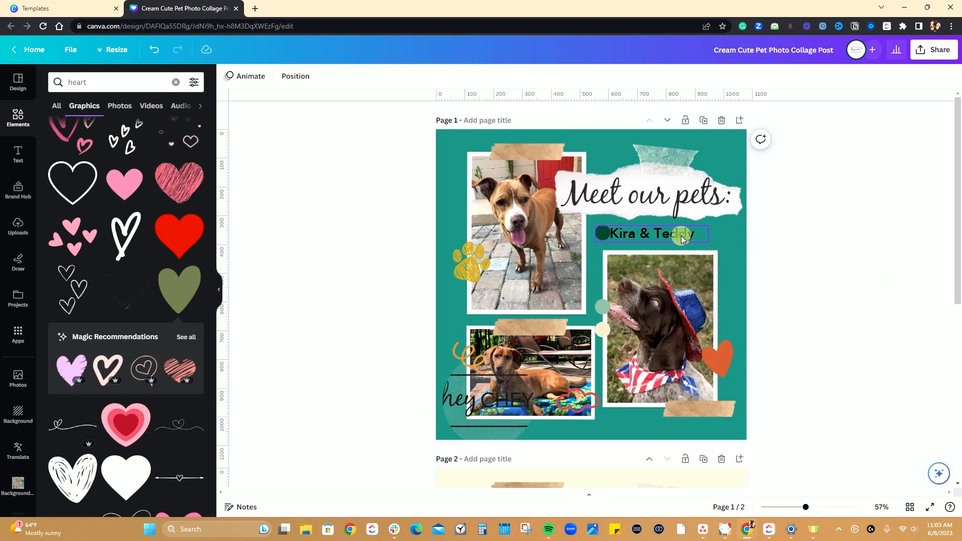
click(321, 75)
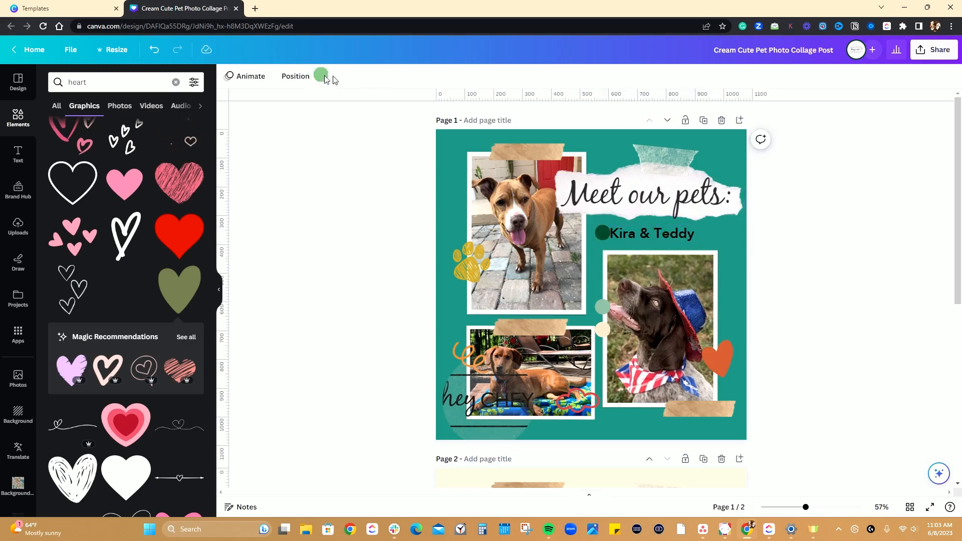
click(652, 200)
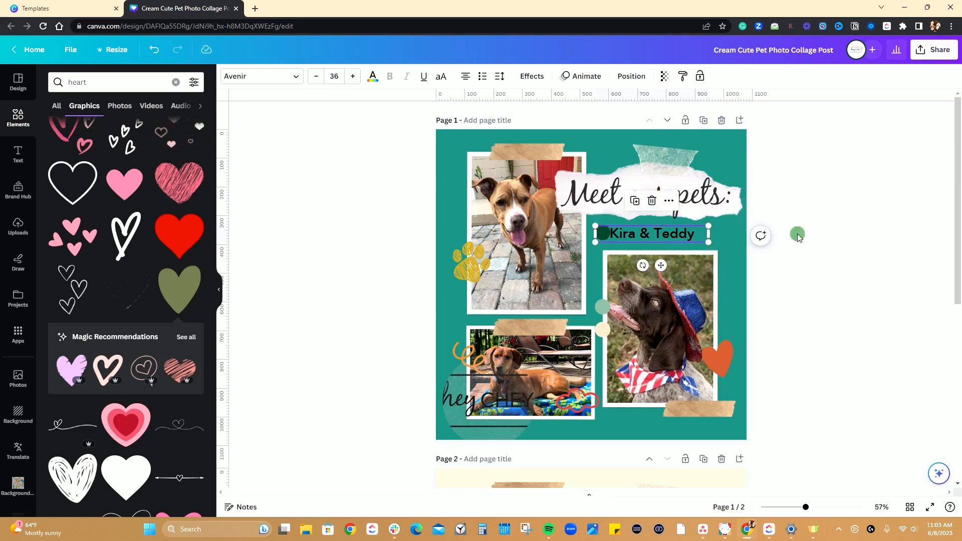
Move the pet names text to the right, clear of the dark green circle, and lock it.
click(814, 232)
mouse_move(635, 234)
mouse_down()
mouse_move(619, 233)
mouse_move(650, 236)
mouse_up()
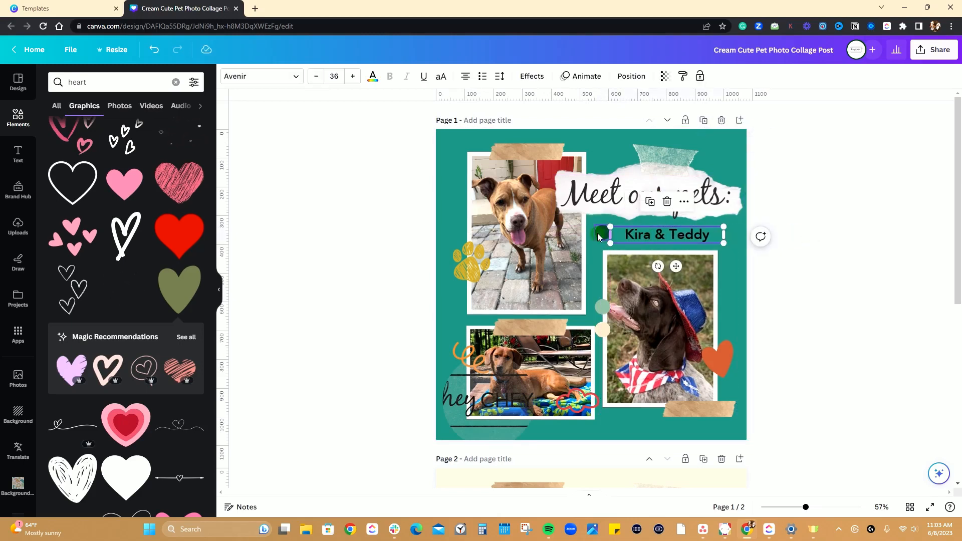
click(651, 230)
click(703, 77)
click(883, 213)
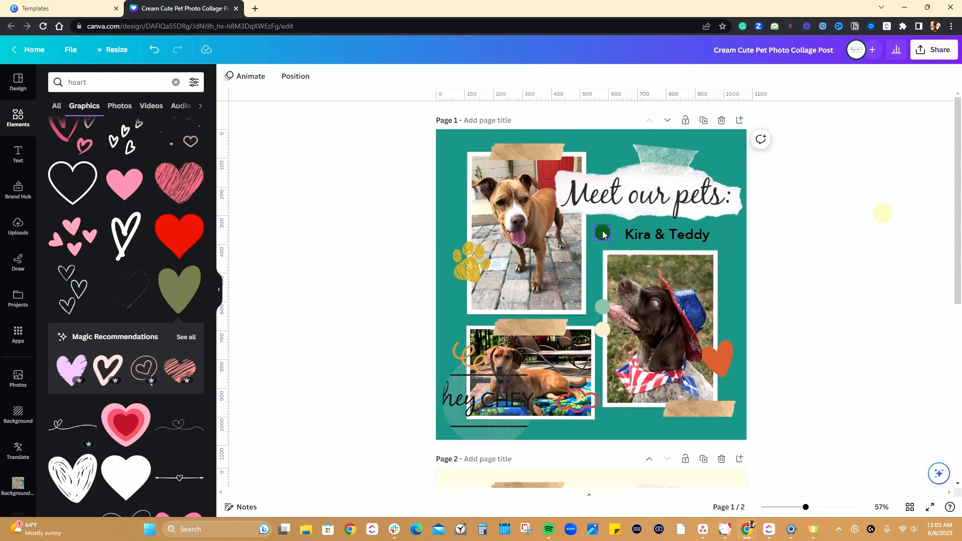
Place the dark green circle directly above the pale green one beside the hat-wearing dog's photo and group all three circles.
drag(603, 234, 601, 285)
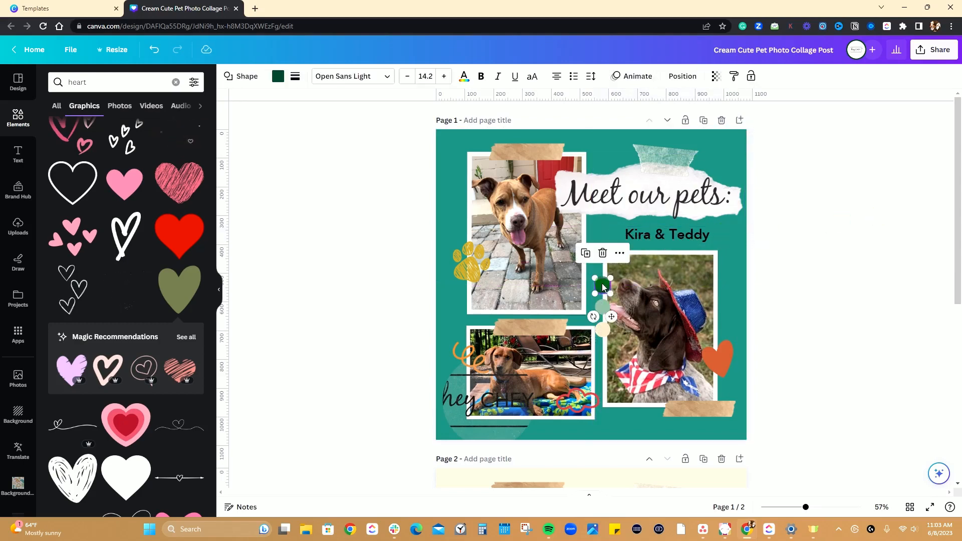
click(804, 252)
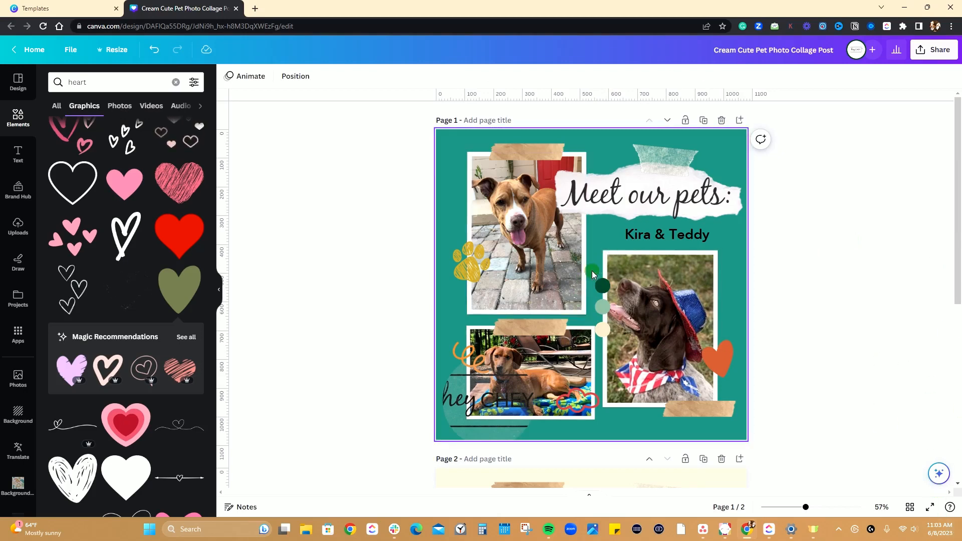
drag(591, 271, 595, 280)
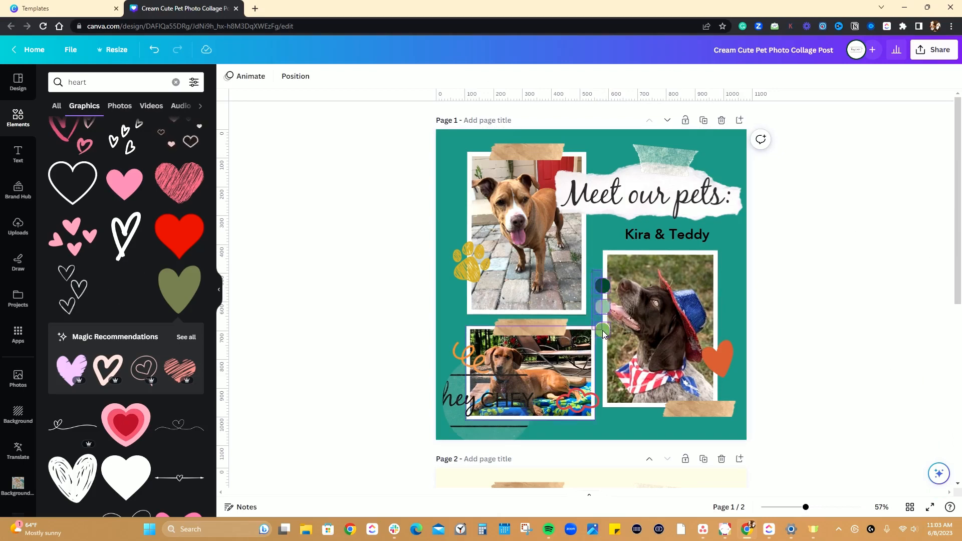
mouse_move(602, 330)
mouse_down()
mouse_move(619, 341)
mouse_move(602, 317)
mouse_move(599, 325)
mouse_up()
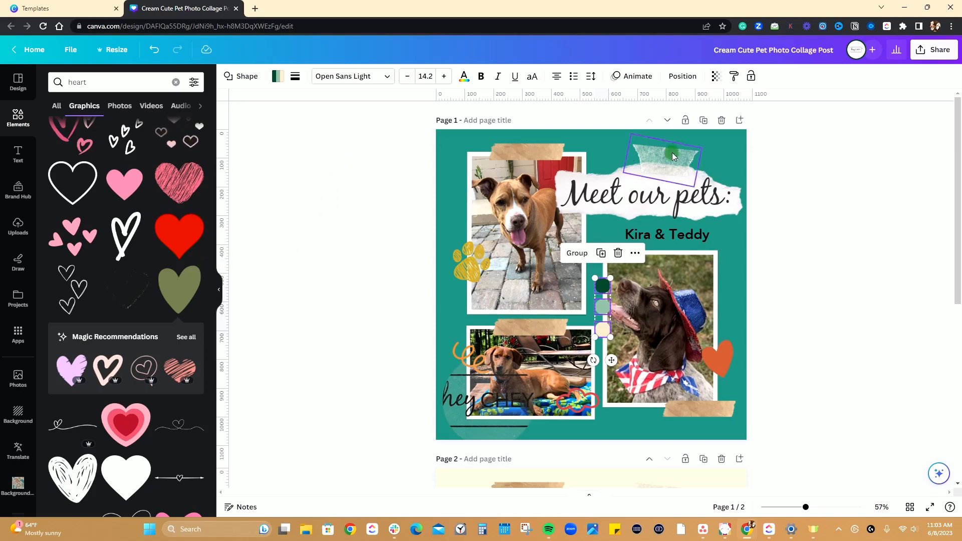
click(577, 253)
Move the grouped circles up to the heading and back to the edge of the hat-wearing dog's photo.
drag(602, 285, 693, 181)
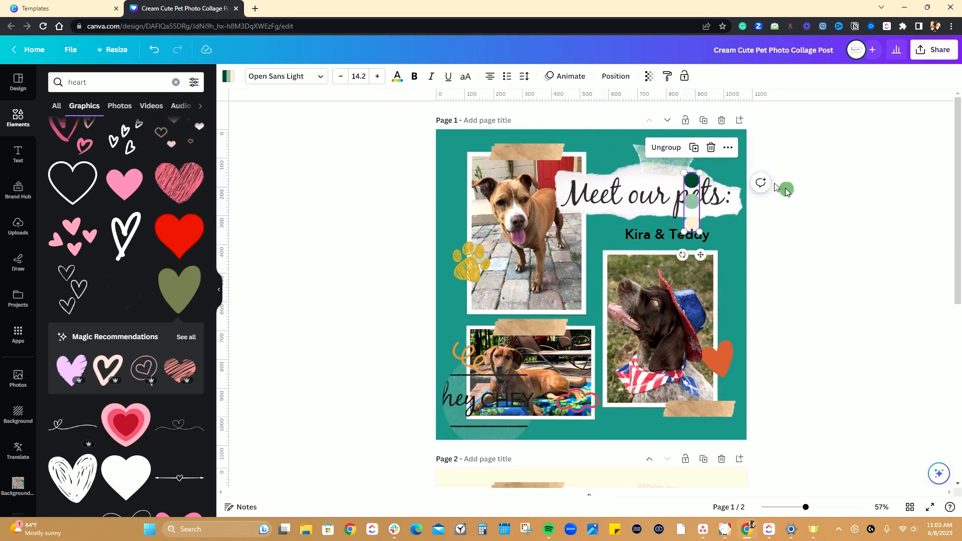
drag(686, 221, 593, 315)
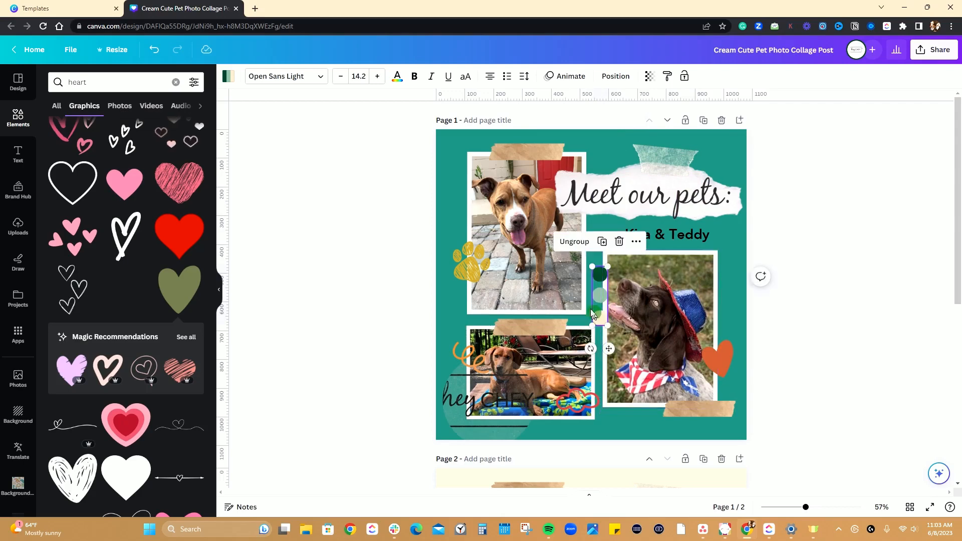
click(881, 183)
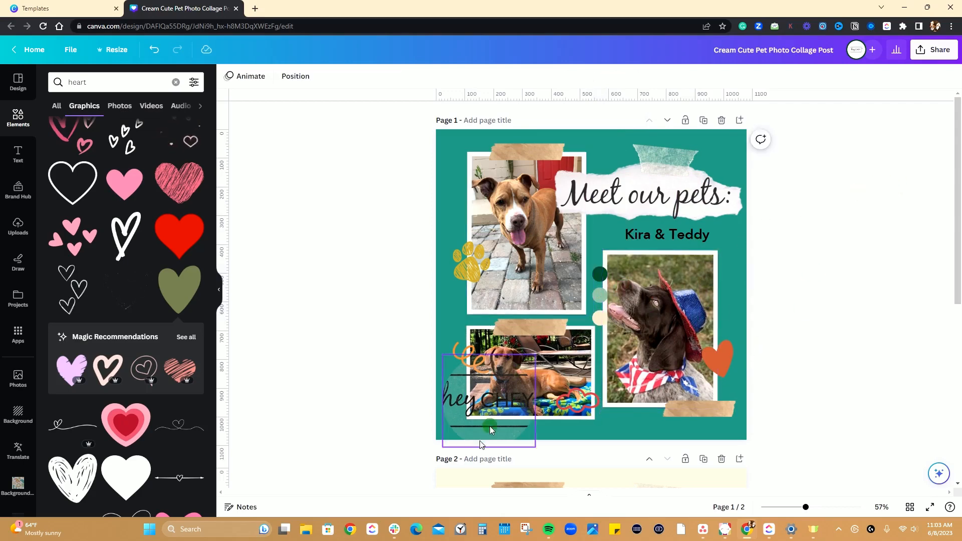
Replace the heart search in the elements library with a search for "grid".
click(498, 413)
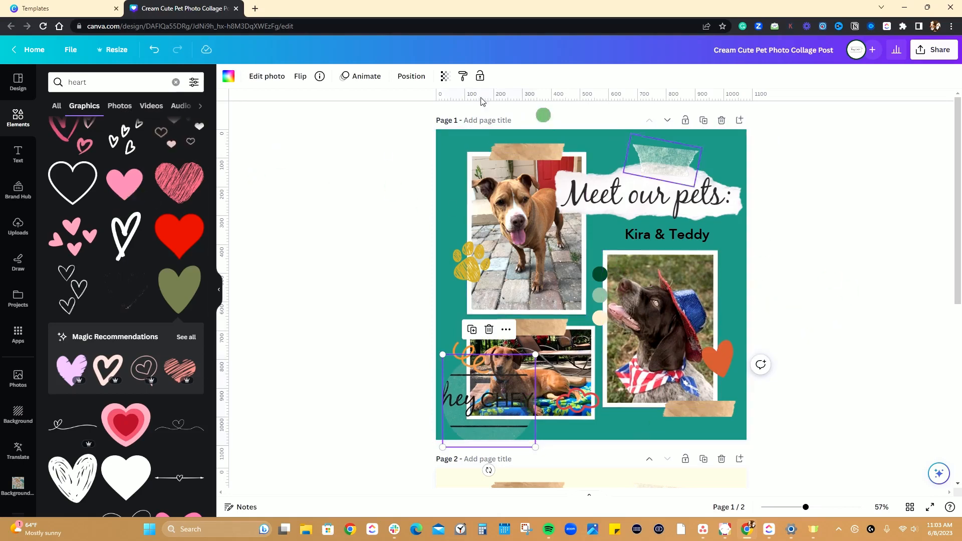
click(173, 83)
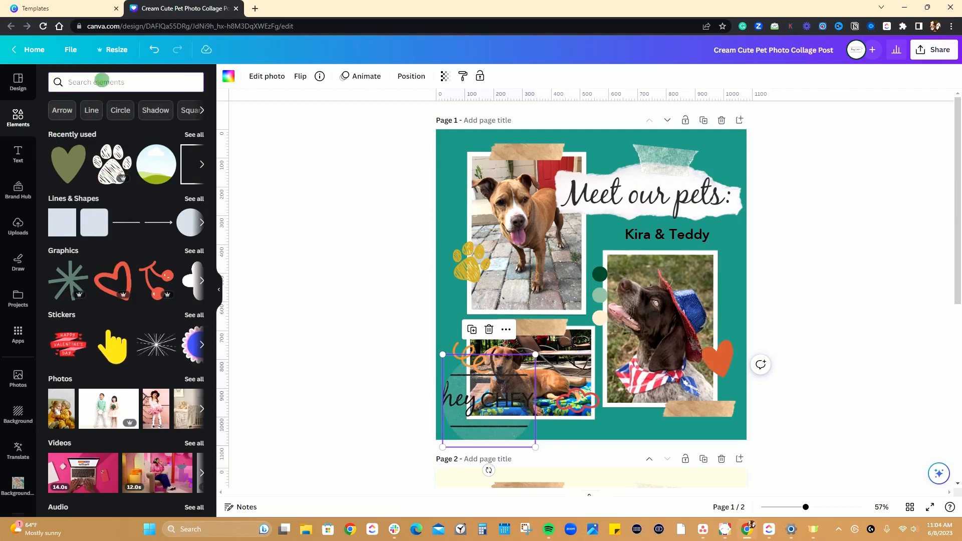
scroll(128, 265, down, 4)
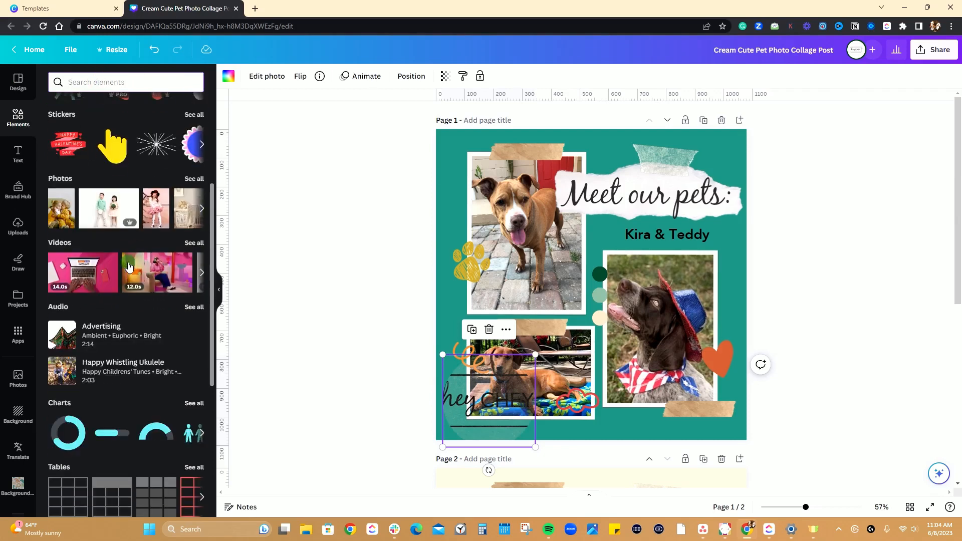
scroll(128, 265, up, 4)
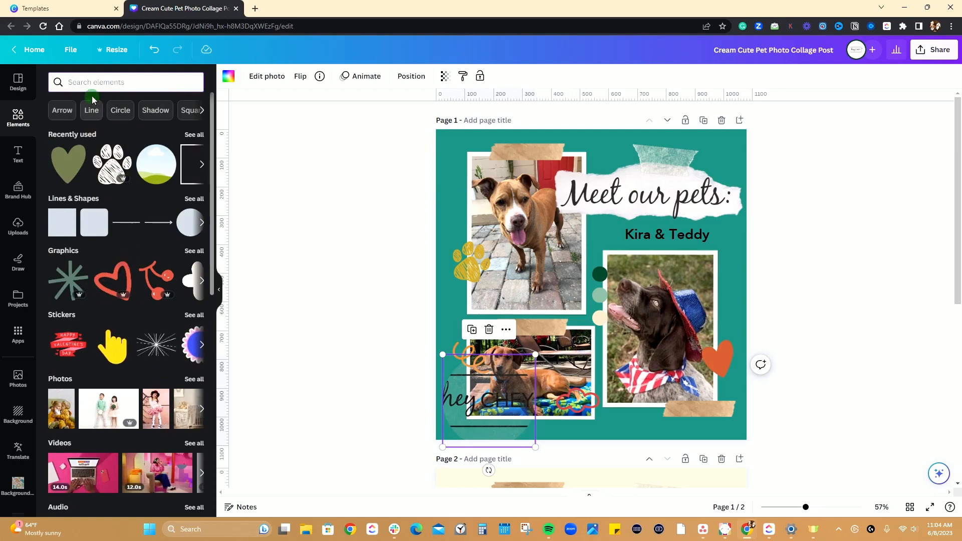
text(grid)
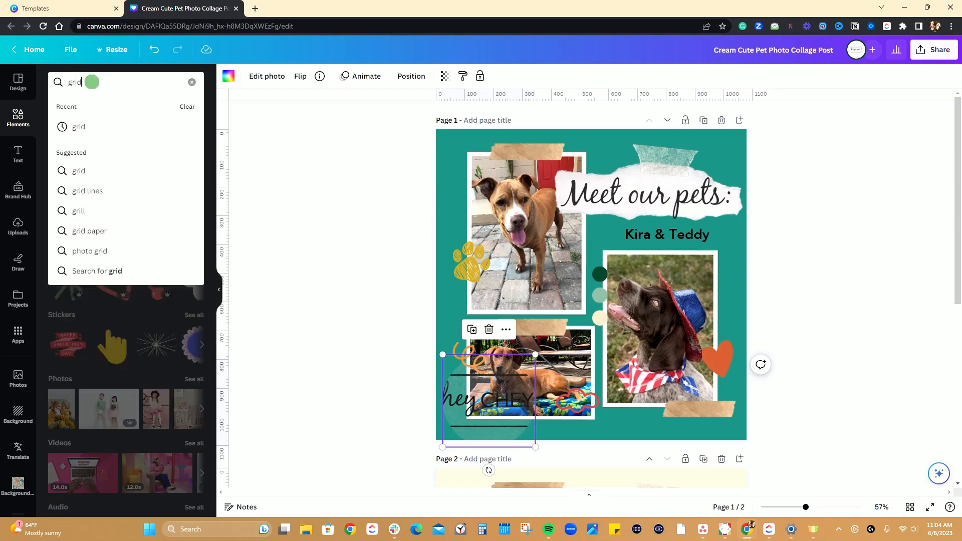
key(Return)
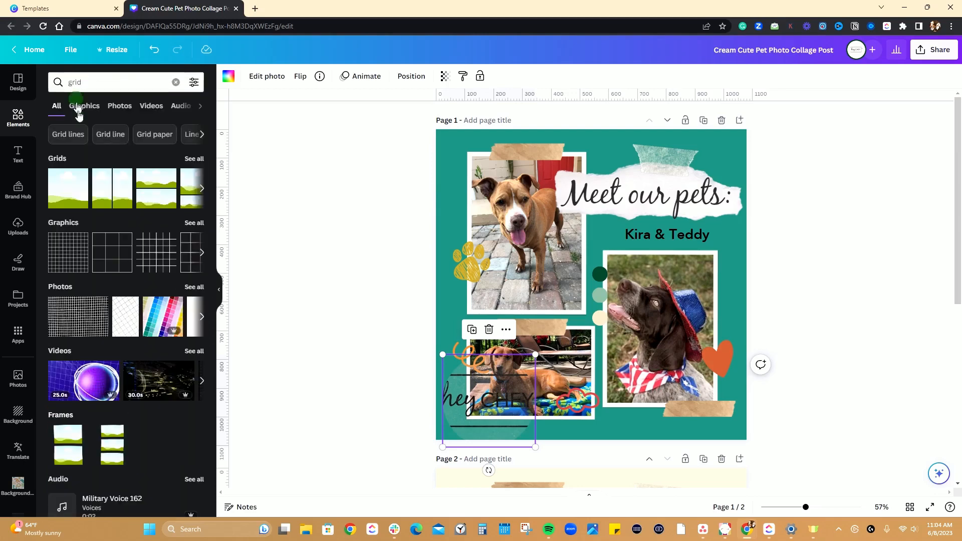
Add a single-cell grid to page 1 and shrink it to about 242 × 73 px at the pet names text.
click(68, 194)
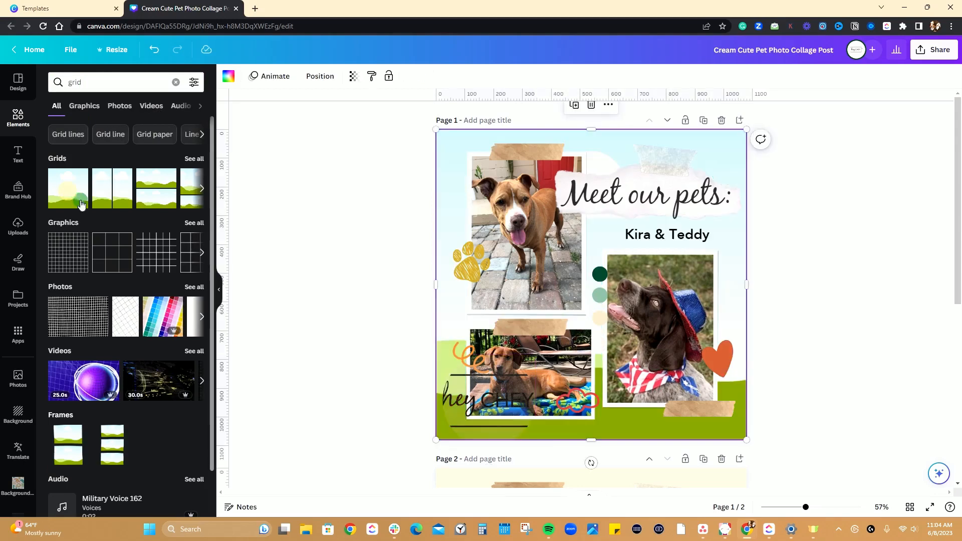
drag(103, 184, 577, 233)
drag(590, 277, 447, 190)
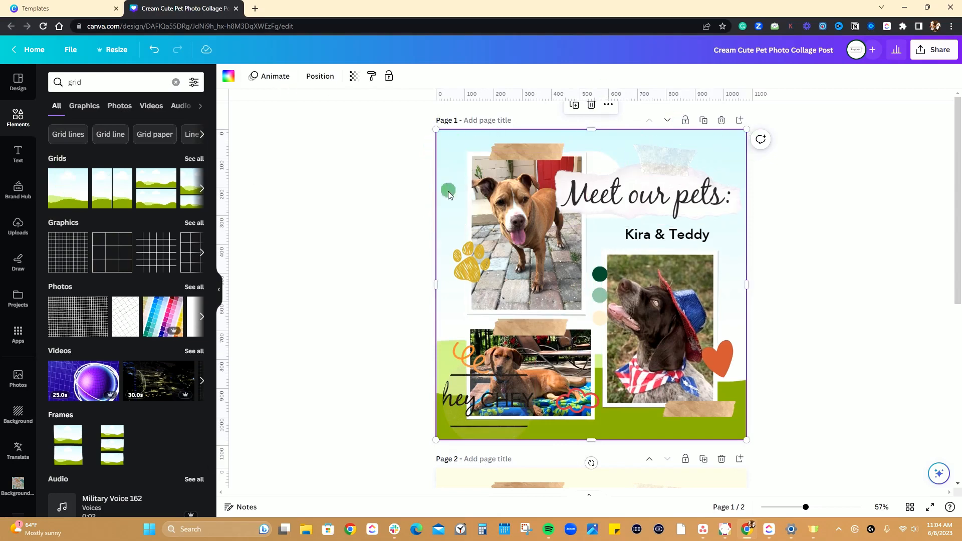
drag(759, 395, 639, 227)
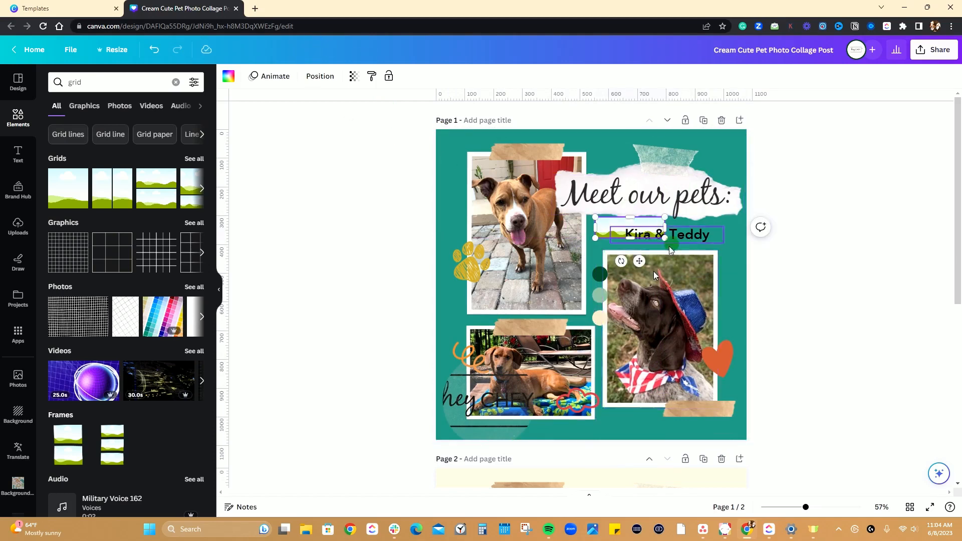
Bring the grid to the front and enlarge it to about 260 × 239 px.
click(309, 76)
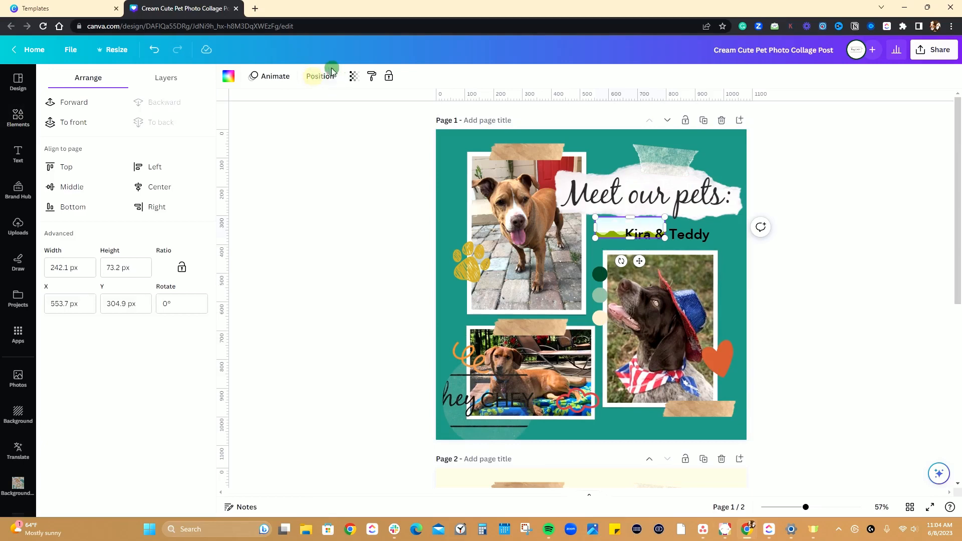
click(69, 124)
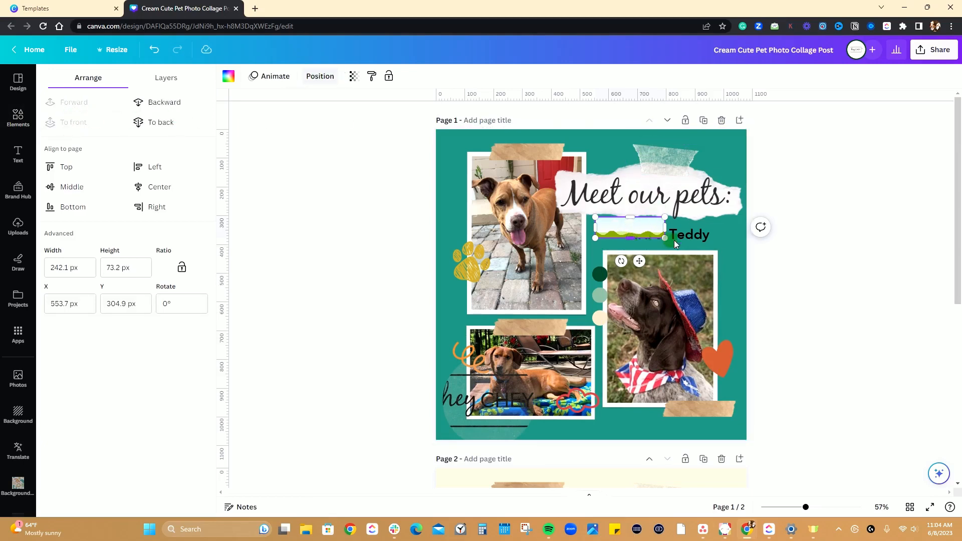
drag(664, 238, 670, 288)
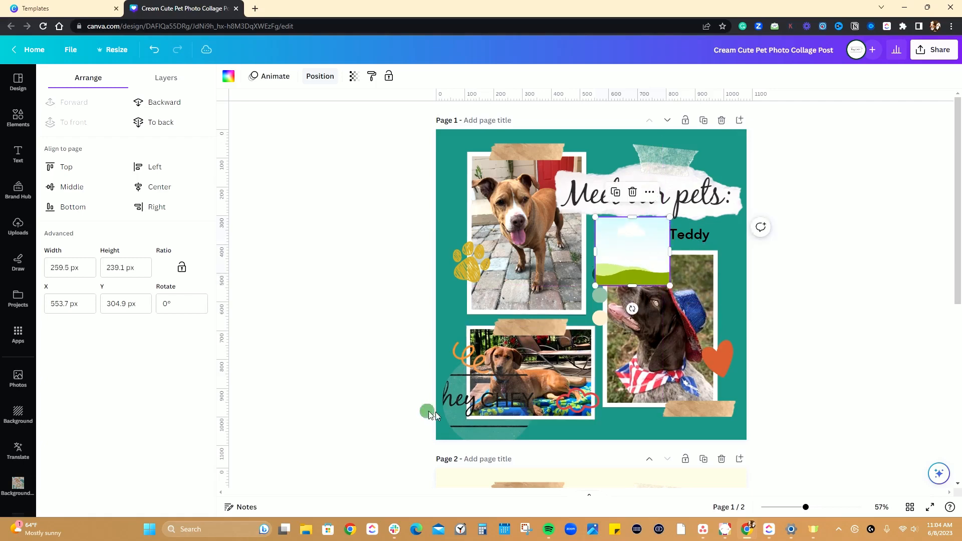
Delete the circular hey CHEY logo over the lower dog photo and fill the grid with the white brand logo.
click(480, 401)
key(Delete)
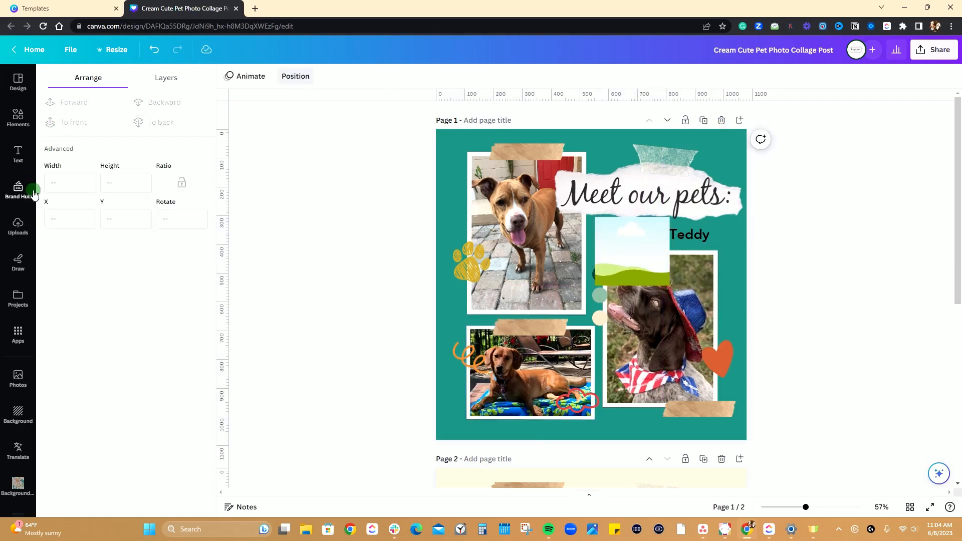
click(18, 189)
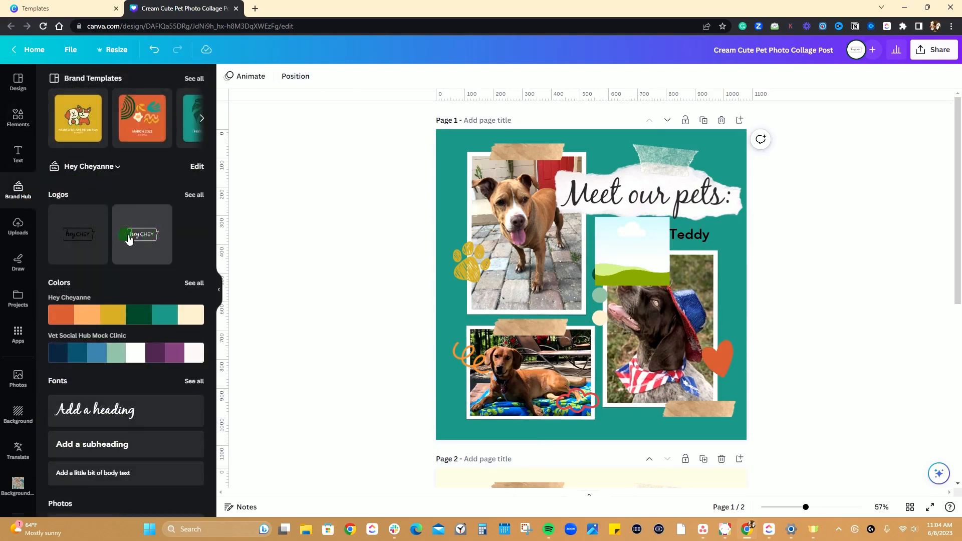
drag(129, 239, 643, 256)
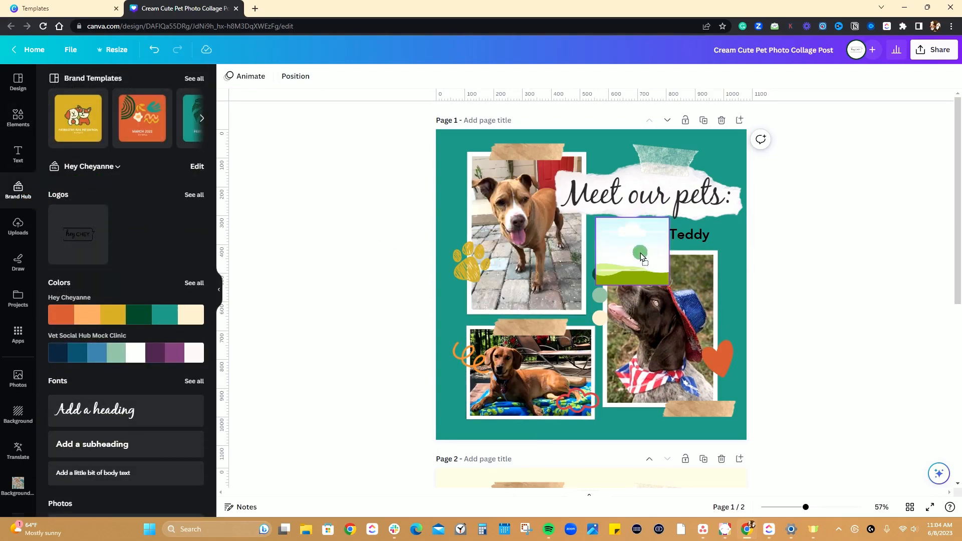
drag(641, 257, 630, 253)
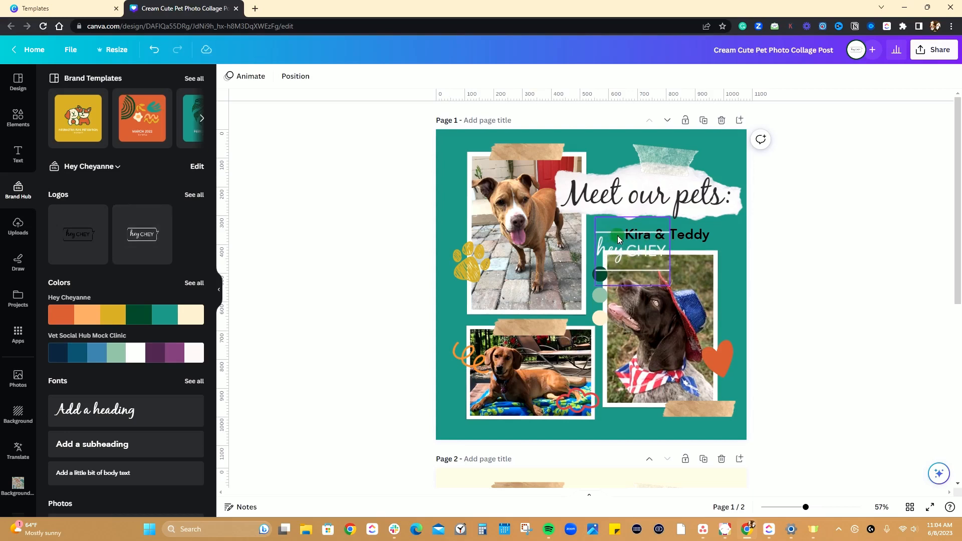
Try to reposition and shrink the white hey CHEY logo inside its grid using the crop mode.
double_click(617, 236)
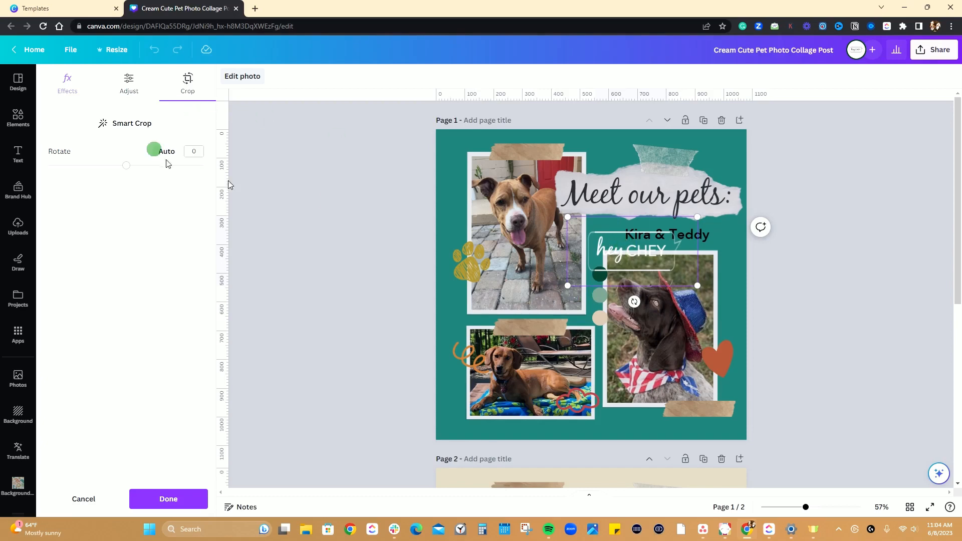
drag(637, 247, 657, 250)
drag(635, 252, 612, 250)
click(694, 284)
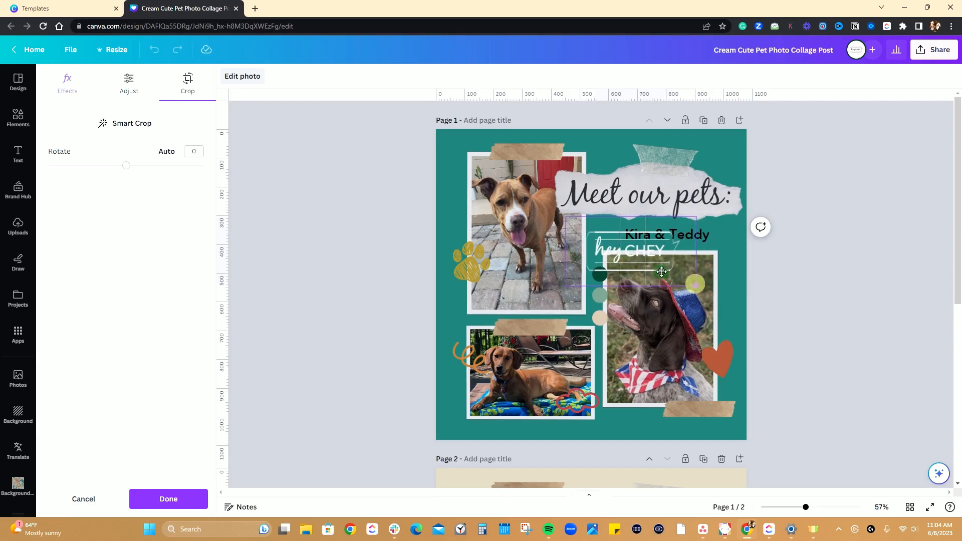
drag(698, 289, 626, 264)
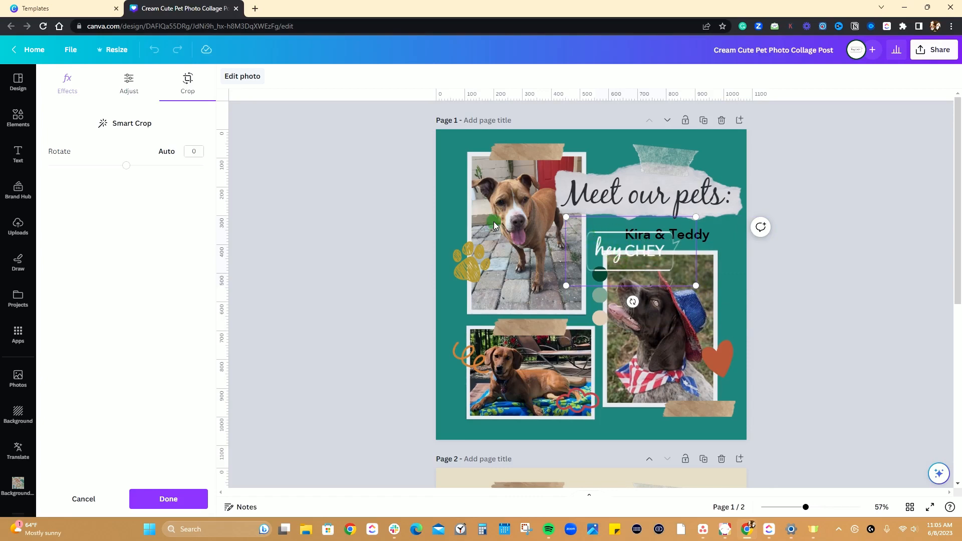
click(617, 247)
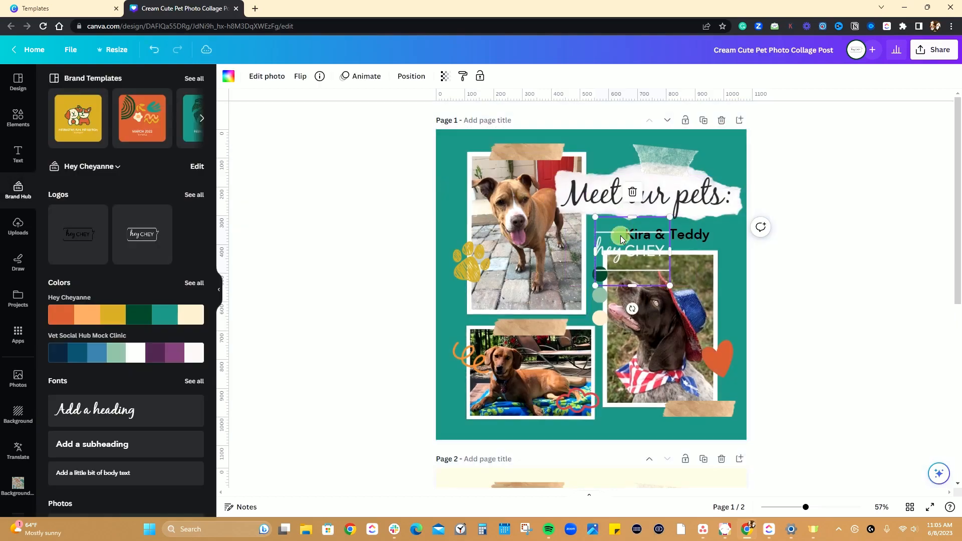
double_click(620, 236)
click(731, 195)
Widen the logo grid on both sides and reduce its height so the whole white hey CHEY logo fits inside.
mouse_move(589, 252)
mouse_down()
mouse_move(565, 254)
mouse_move(584, 255)
mouse_move(574, 254)
mouse_up()
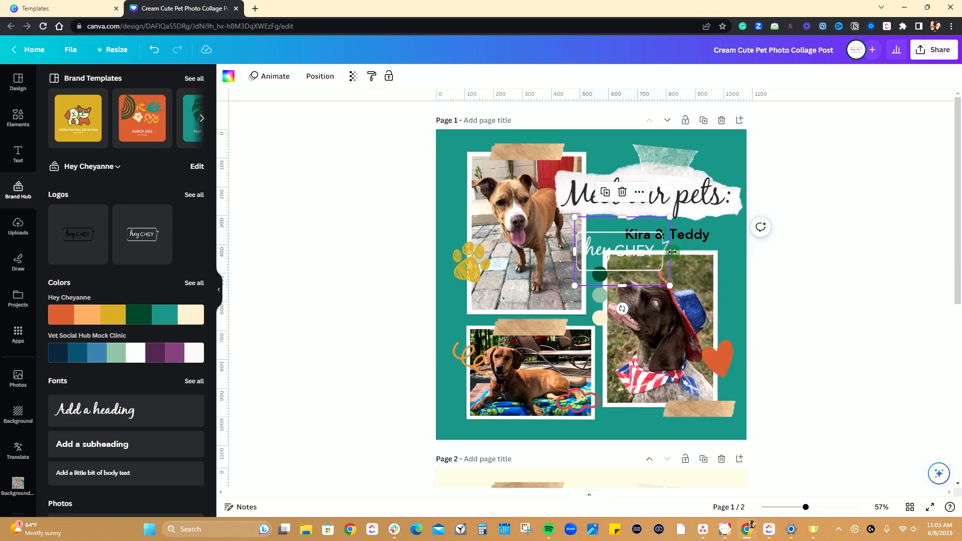
mouse_move(671, 251)
mouse_down()
mouse_move(725, 253)
mouse_move(675, 259)
mouse_up()
drag(622, 216, 623, 243)
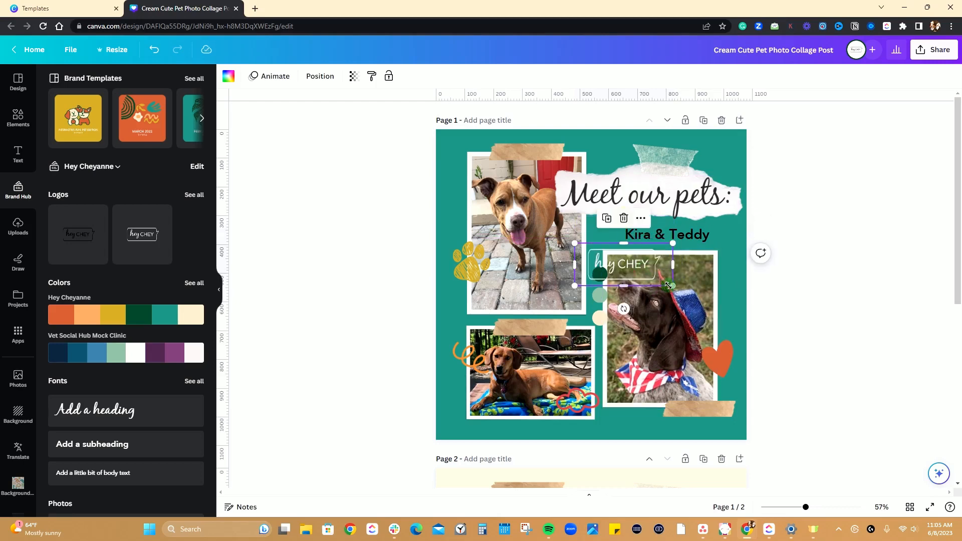
mouse_move(668, 286)
mouse_down()
mouse_move(644, 268)
mouse_move(672, 283)
mouse_up()
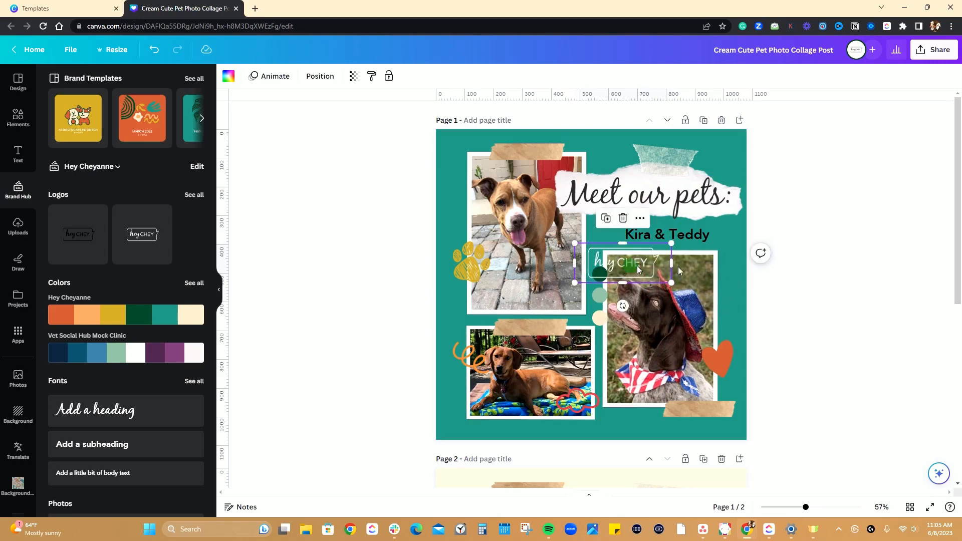
click(834, 282)
Shrink the logo grid and move it just below the photo of the dog wearing a hat.
click(648, 269)
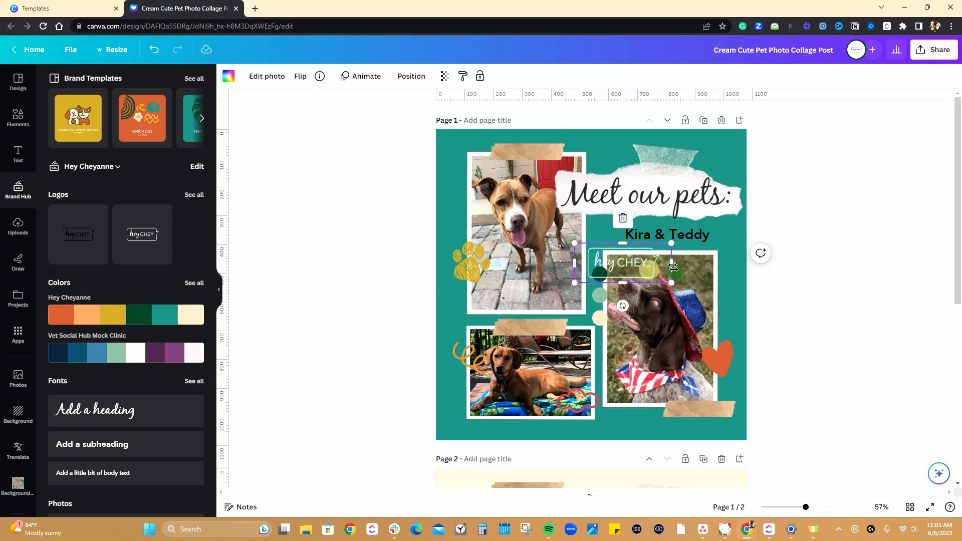
drag(672, 263, 641, 275)
drag(609, 259, 623, 419)
click(378, 347)
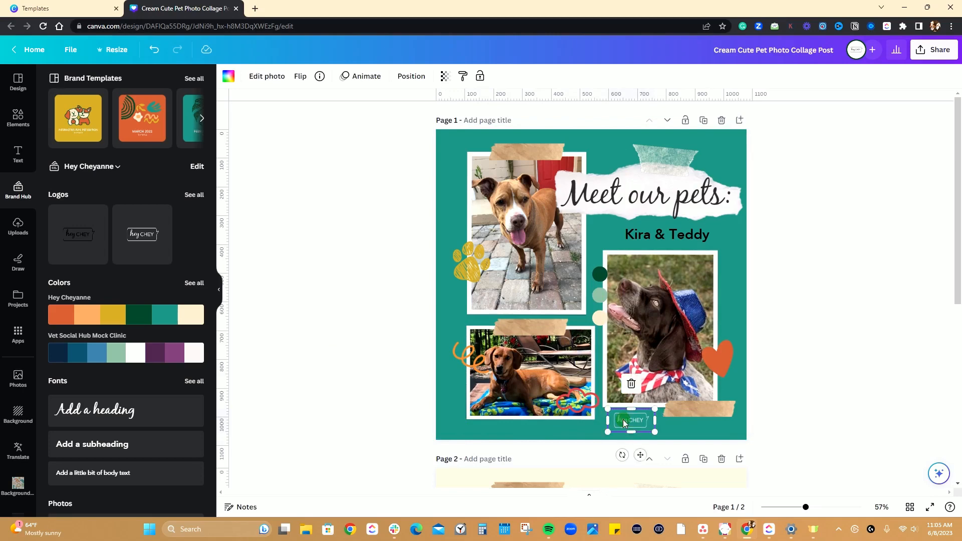
click(844, 356)
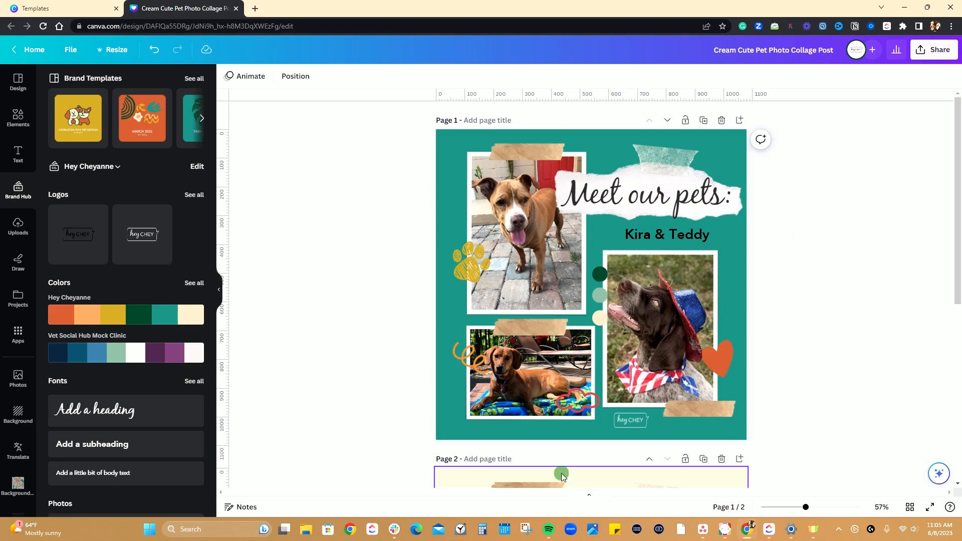
Move the logo grid onto the brown tape at the bottom corner of the hat dog's photo.
drag(626, 420, 715, 422)
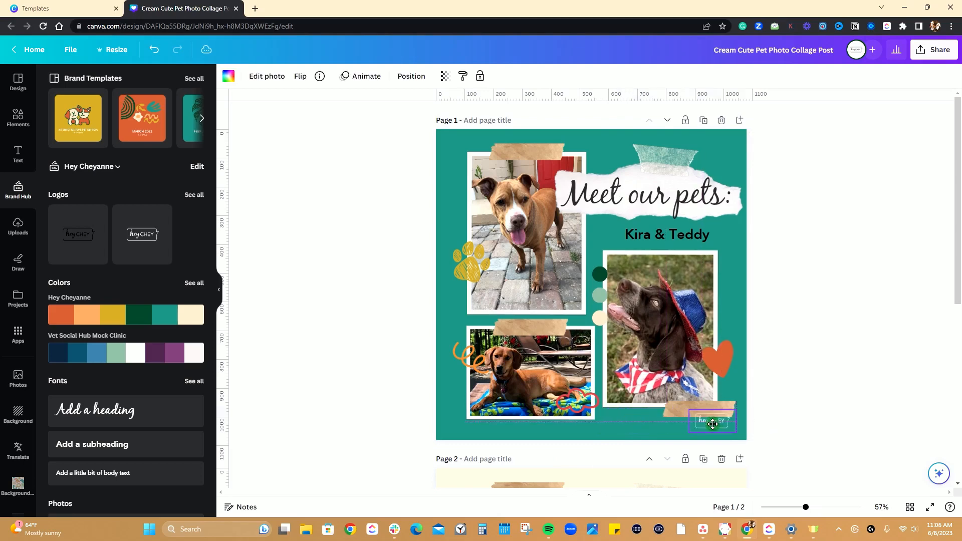
click(831, 362)
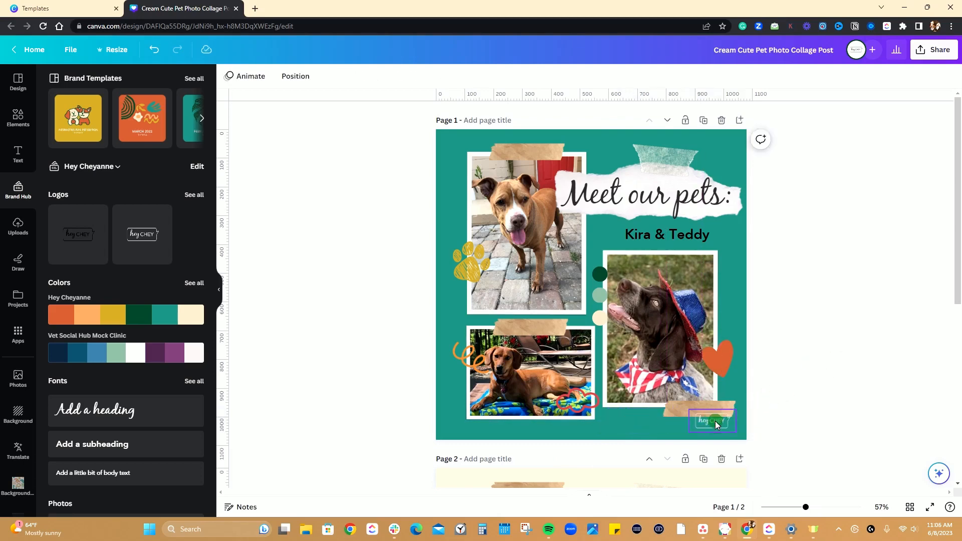
drag(715, 421, 713, 416)
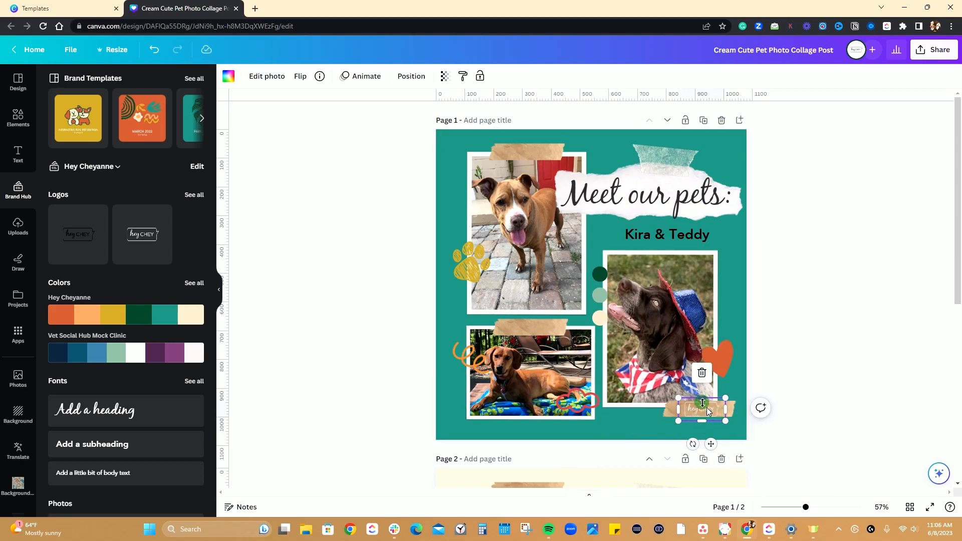
Apply the X-Pro + filter from the Color Pop group to the logo on the tape.
click(228, 79)
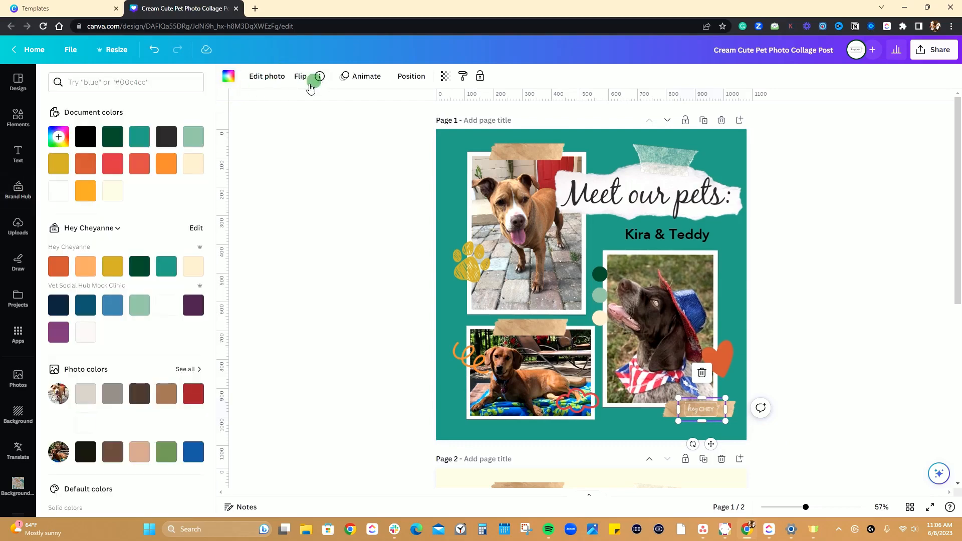
click(261, 80)
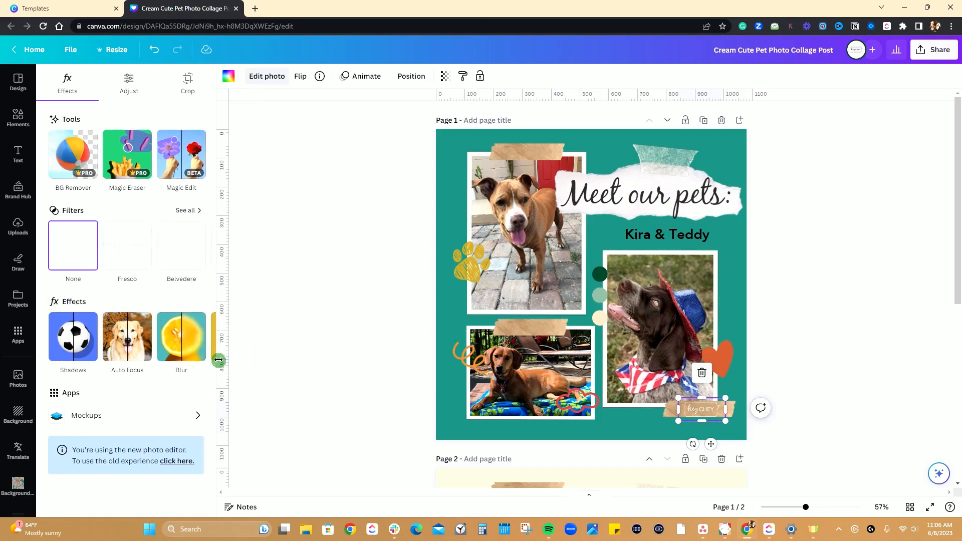
click(200, 339)
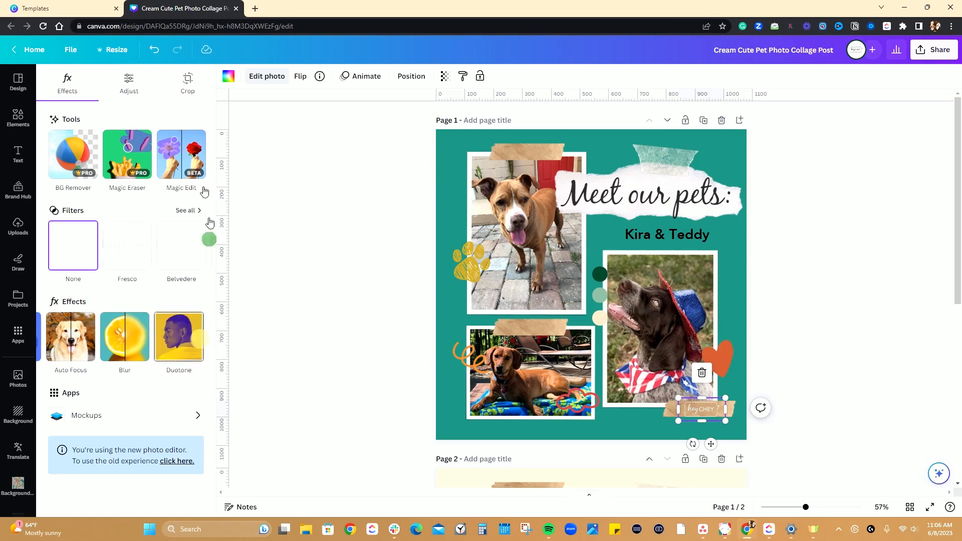
click(187, 210)
scroll(131, 262, down, 5)
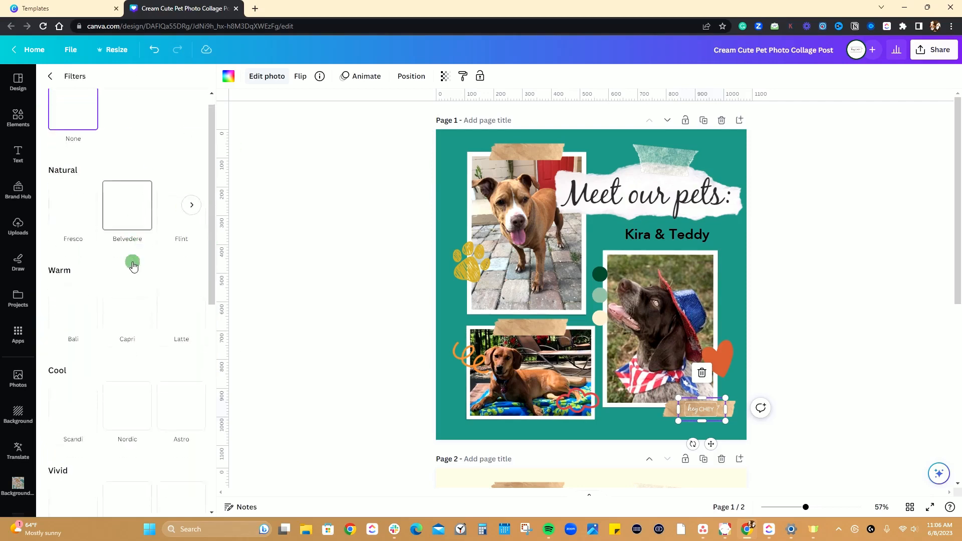
scroll(132, 267, down, 4)
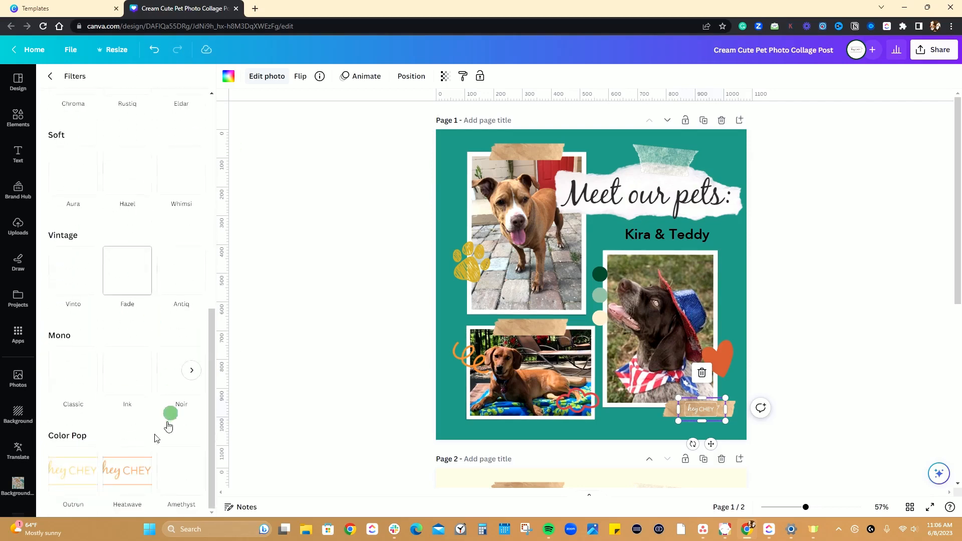
click(192, 472)
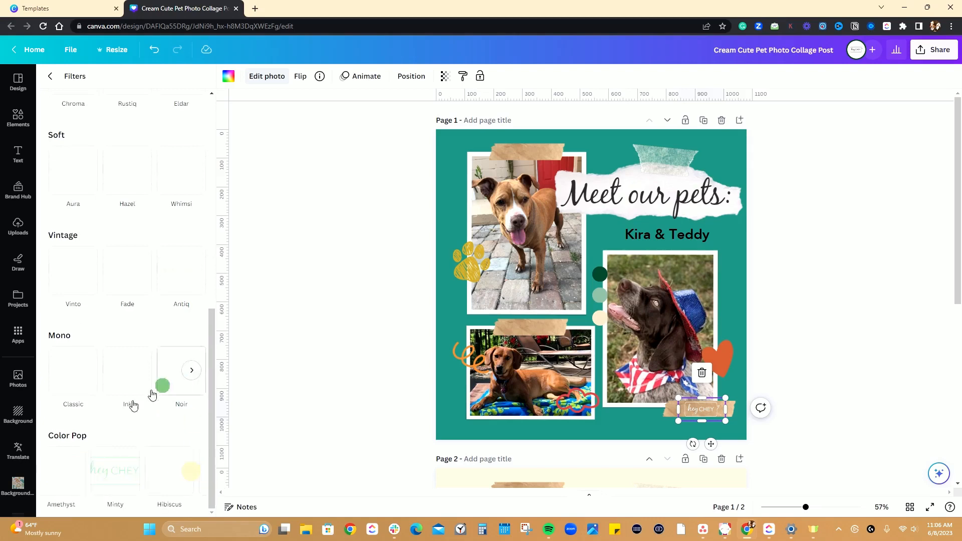
click(191, 472)
click(190, 473)
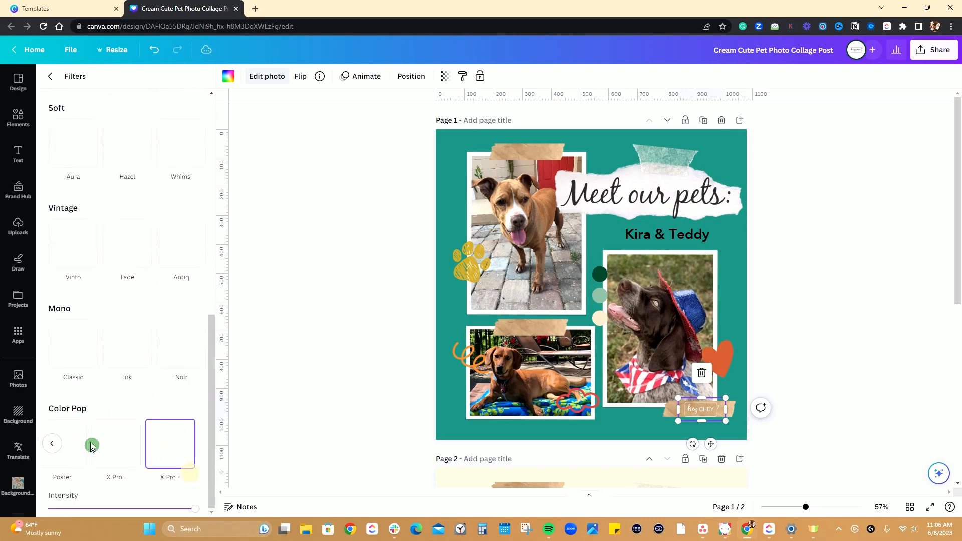
Look through the other photo filters and effects available for the logo.
click(53, 443)
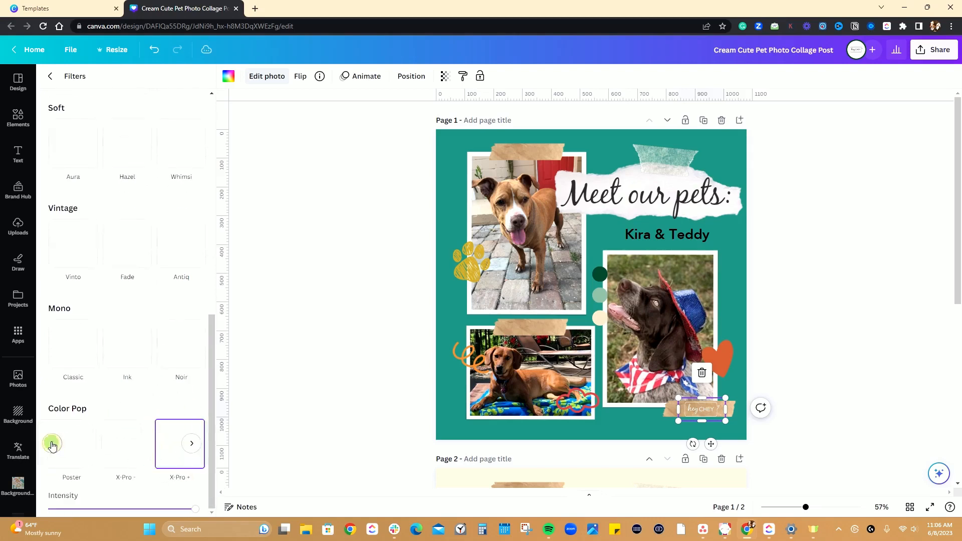
click(52, 446)
scroll(88, 446, up, 10)
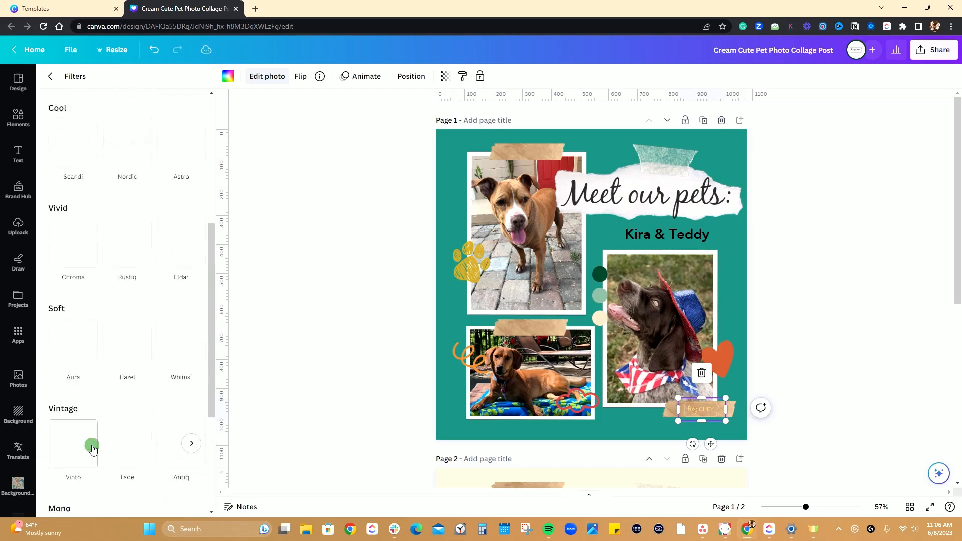
click(59, 84)
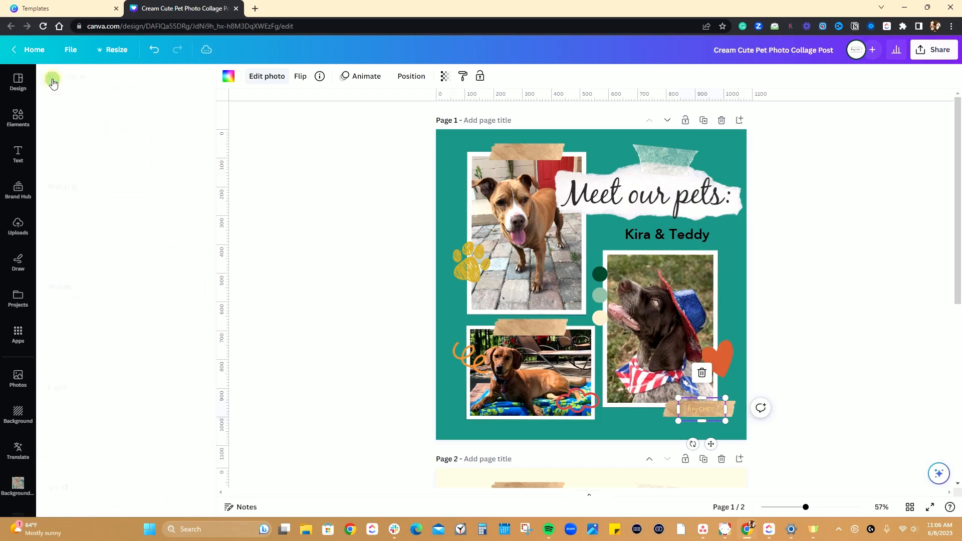
click(191, 245)
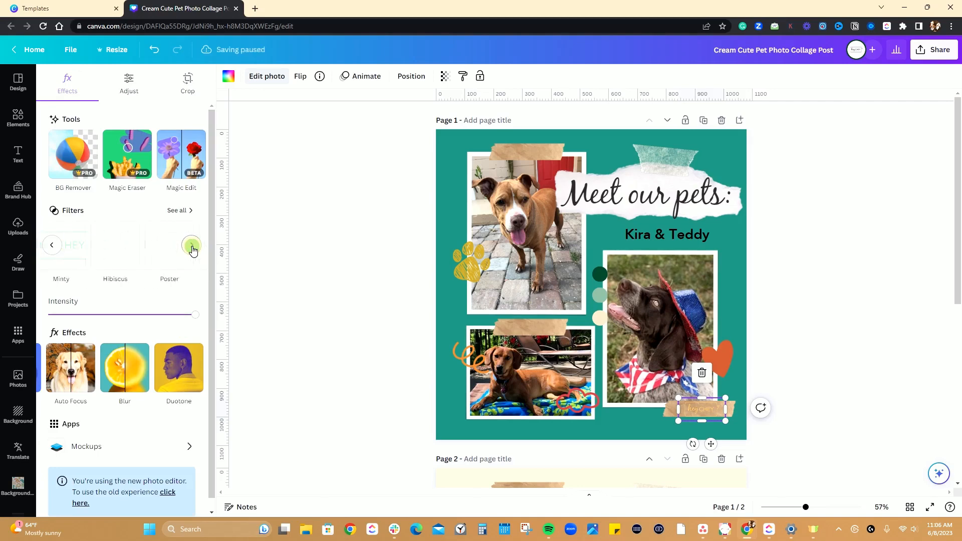
click(192, 249)
scroll(198, 325, down, 1)
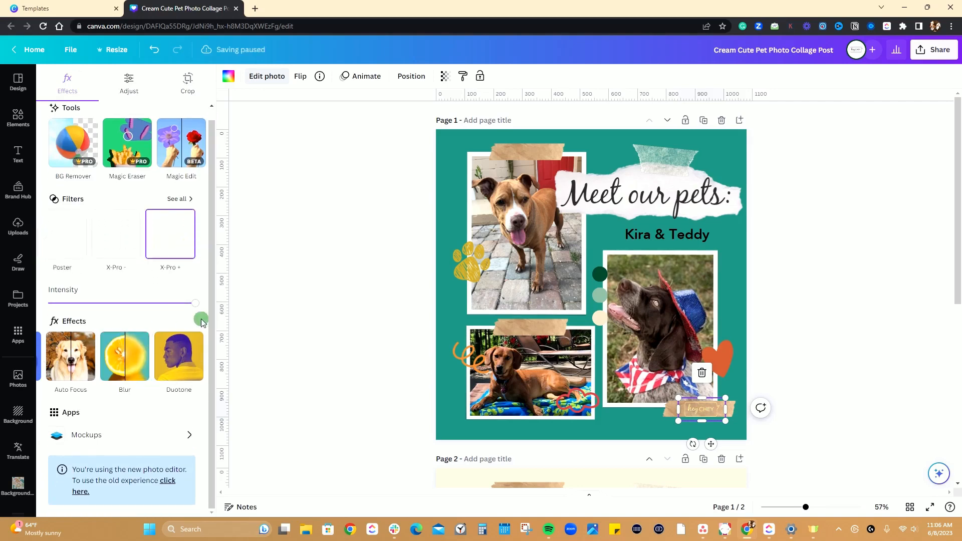
Try the Mono variant of the Duotone effect on the logo.
click(186, 370)
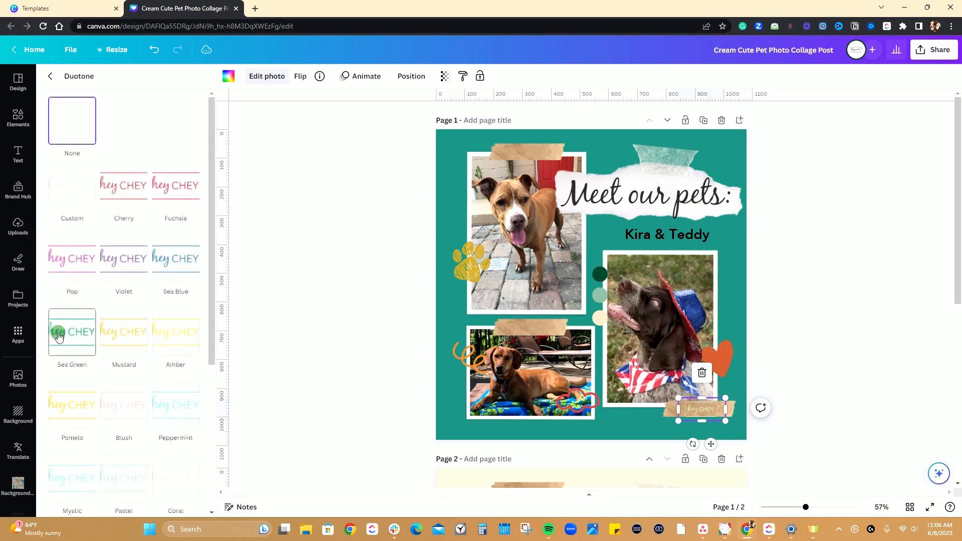
click(63, 76)
click(170, 365)
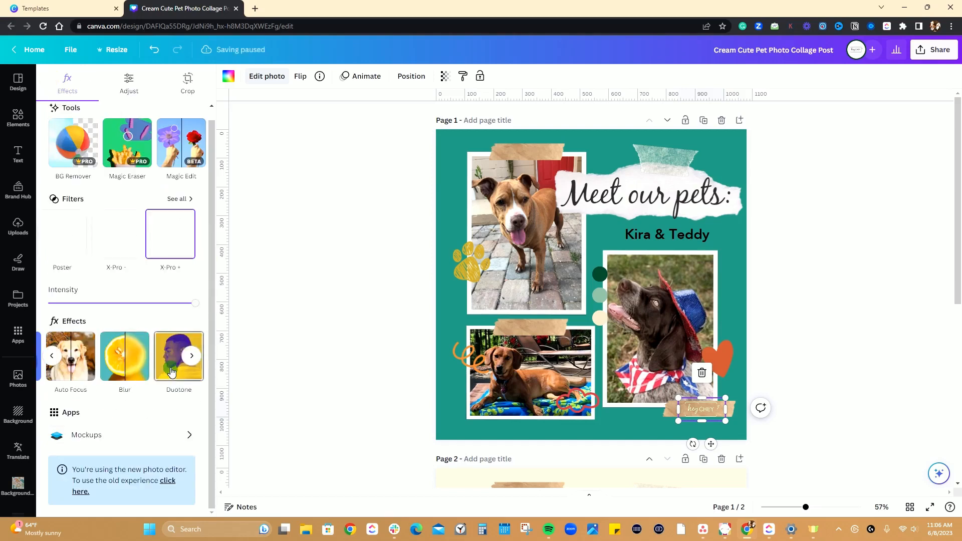
scroll(130, 326, down, 5)
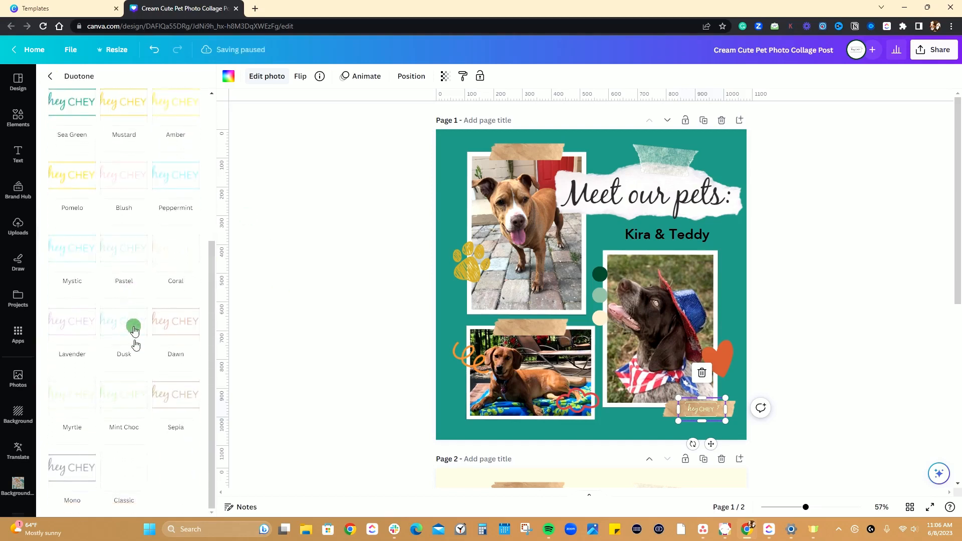
click(74, 469)
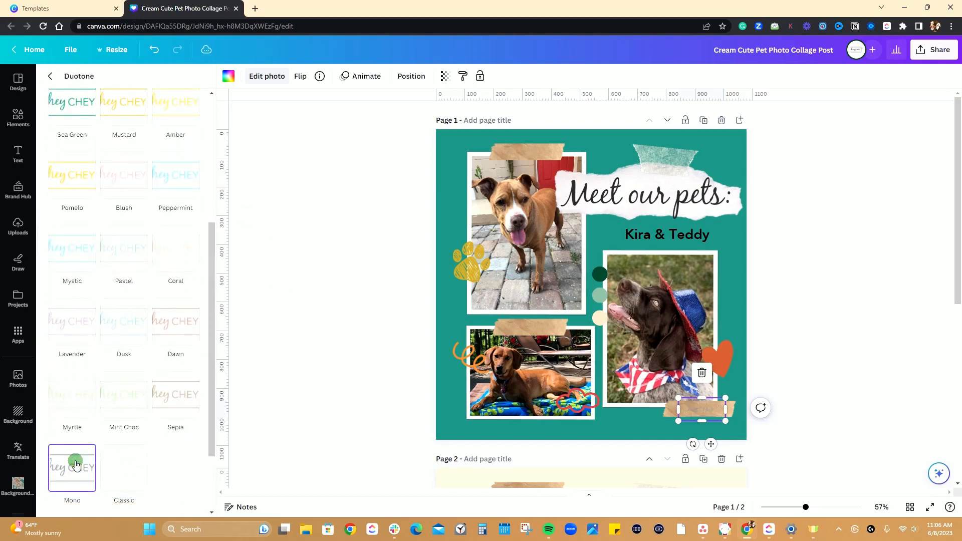
Try the Cherry, Fuchsia and Sea Green duotones on the logo one after another.
scroll(103, 301, up, 5)
click(141, 193)
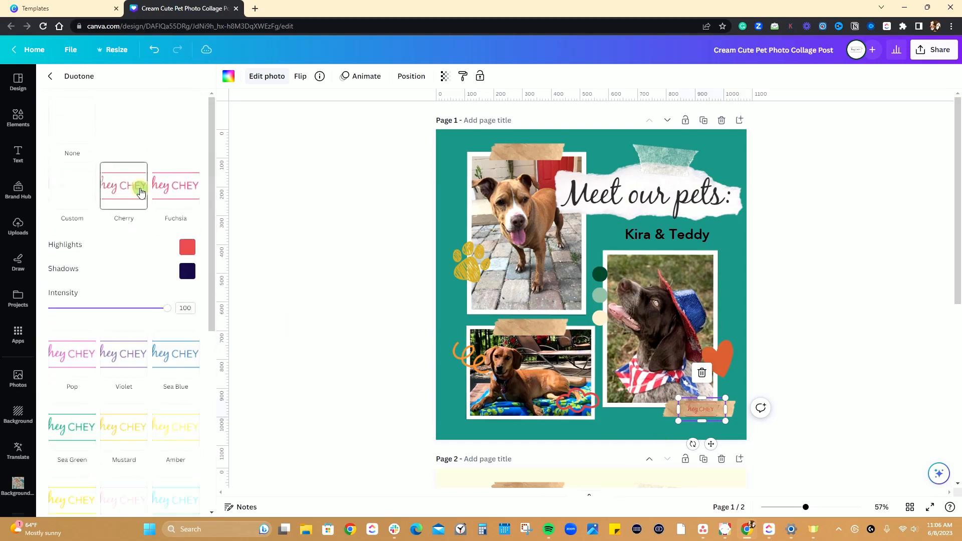
click(168, 196)
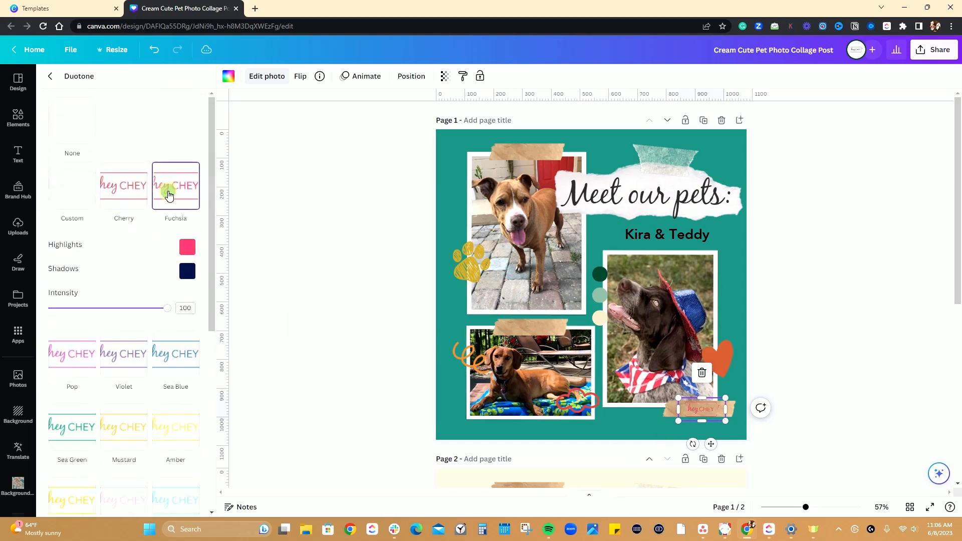
scroll(157, 301, down, 3)
click(76, 280)
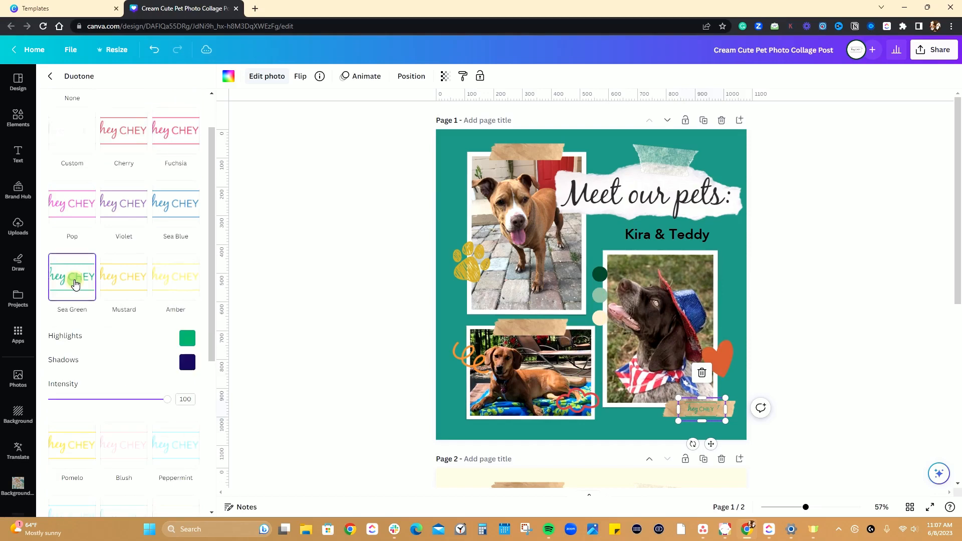
Apply the Dawn duotone to the logo and return to the photo effects overview.
scroll(140, 335, down, 5)
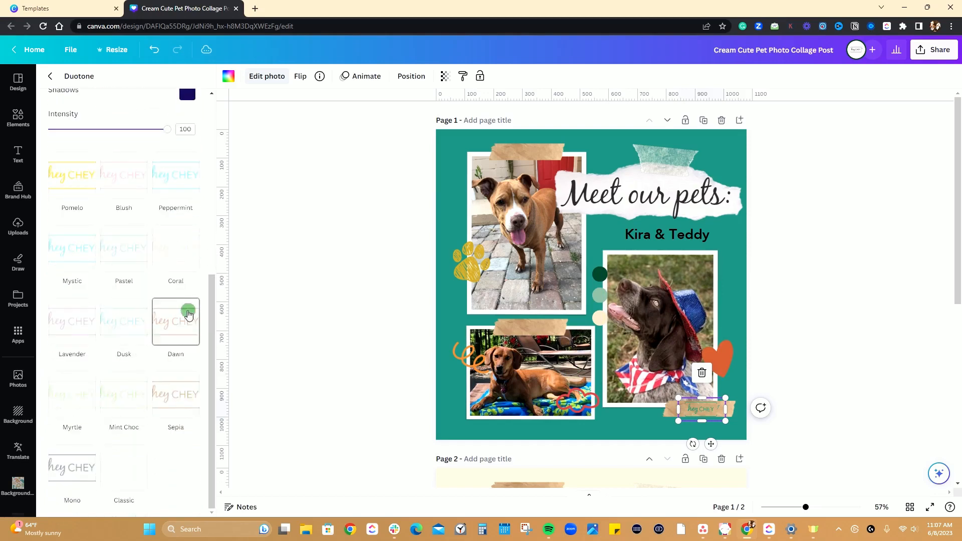
click(187, 311)
scroll(103, 199, up, 4)
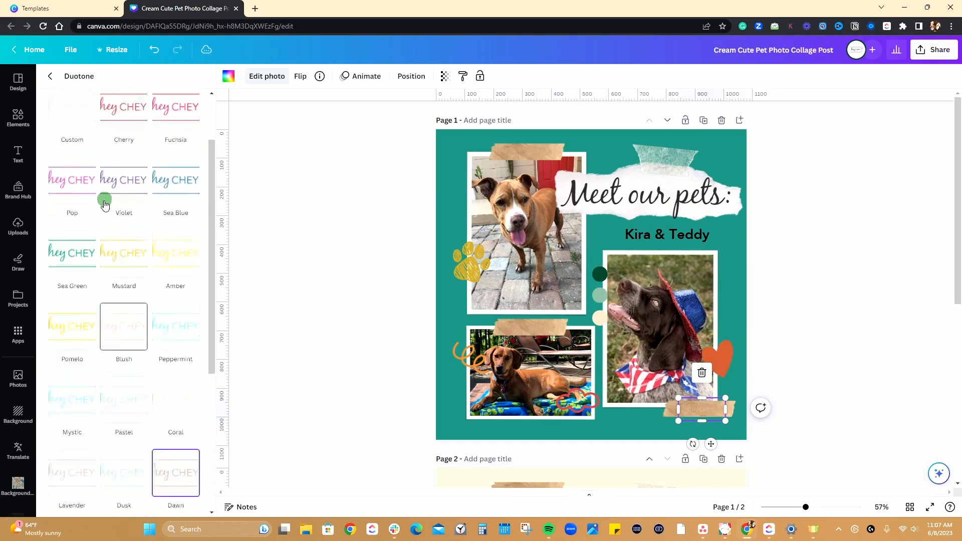
click(47, 79)
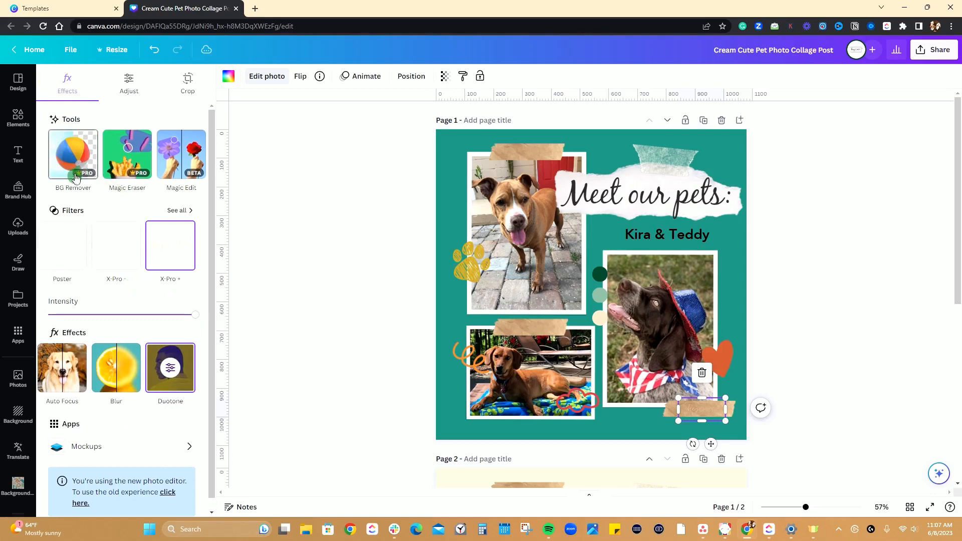
Delete the duotone logo from the paper tape near the lower-right corner of page 1.
click(388, 186)
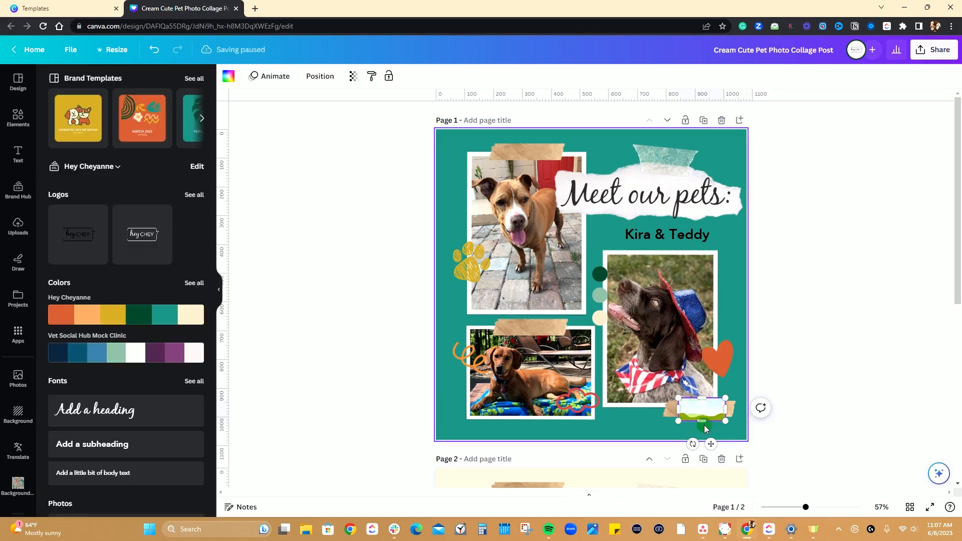
drag(138, 314, 25, 239)
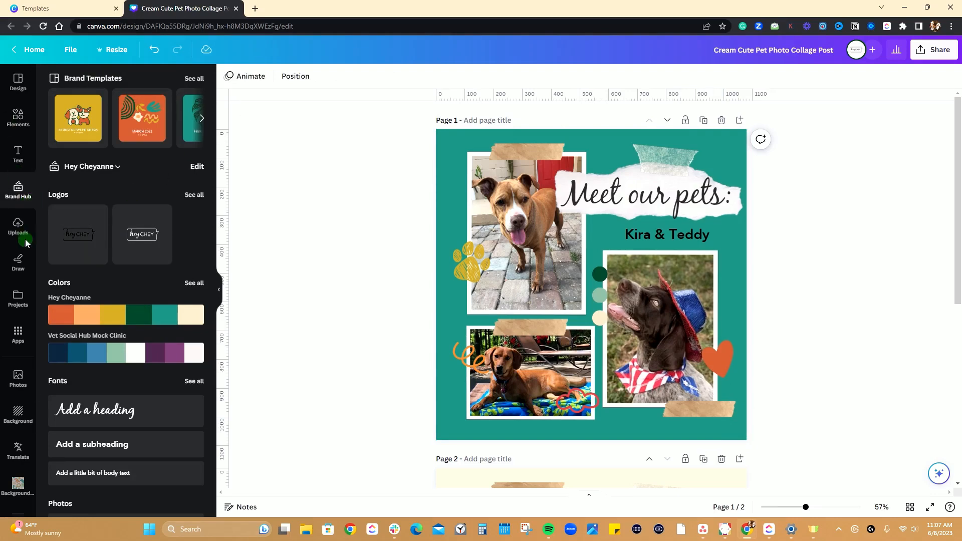
Insert the uploaded photo of hands holding the book Contagious onto page 1.
click(28, 234)
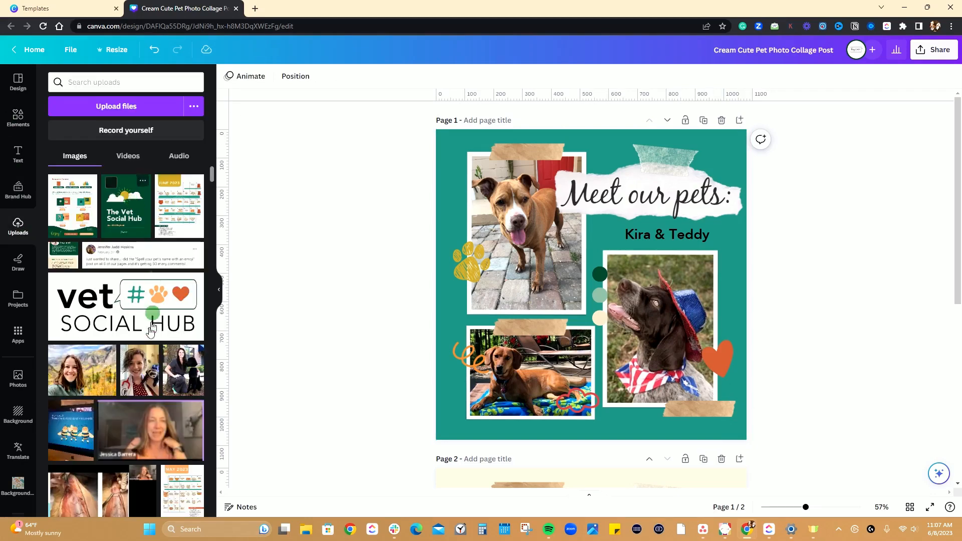
scroll(147, 331, down, 3)
scroll(148, 333, down, 10)
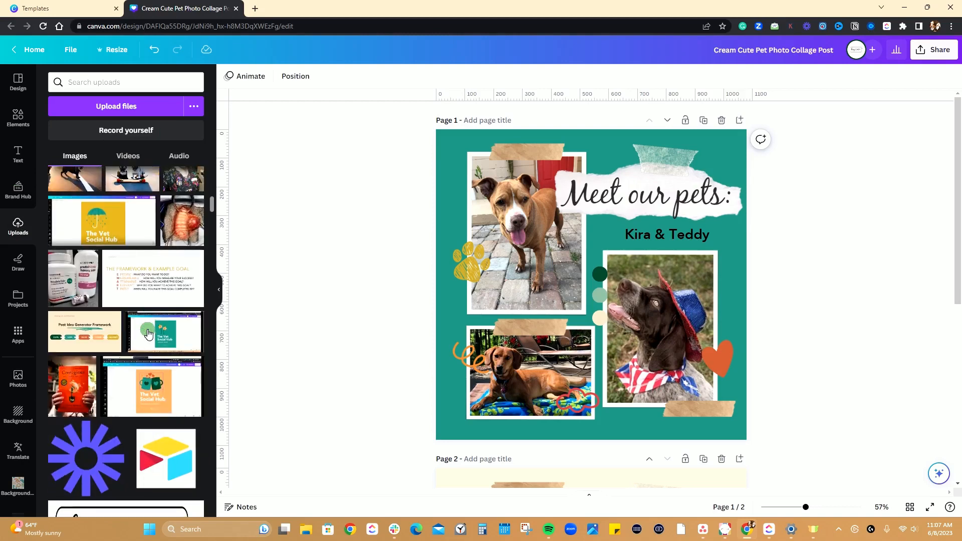
scroll(148, 351, up, 5)
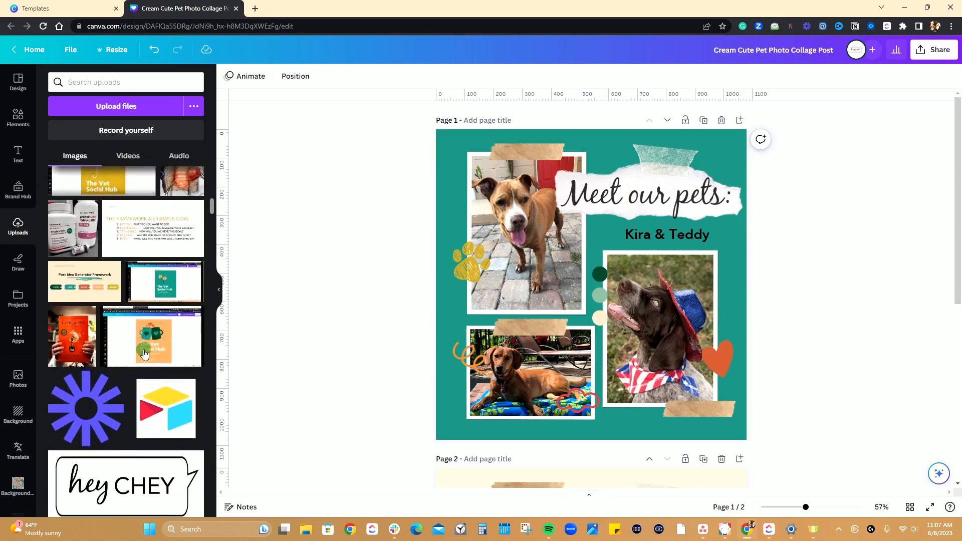
click(71, 334)
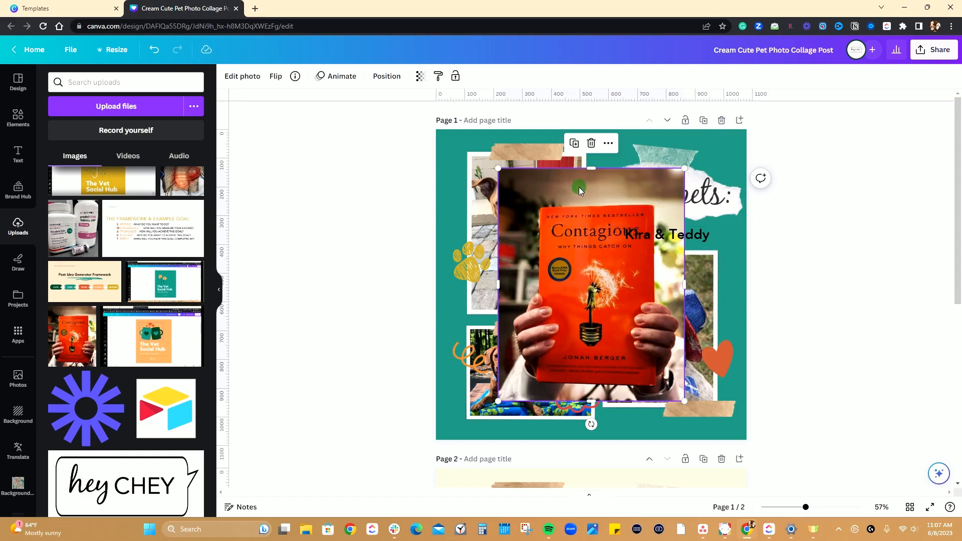
Shift the book photo slightly down and remove its background with BG Remover.
mouse_move(579, 188)
mouse_down()
mouse_move(554, 193)
mouse_move(597, 230)
mouse_move(587, 194)
mouse_up()
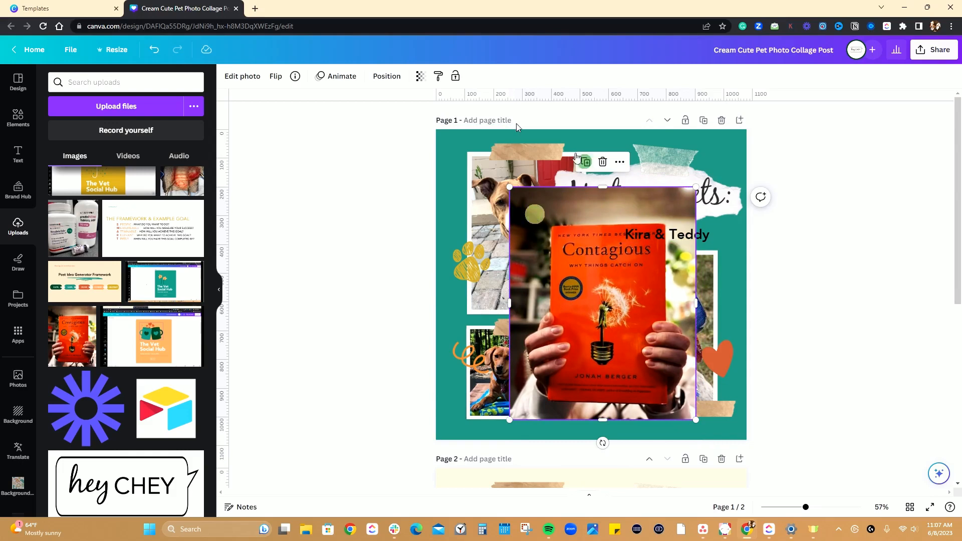
click(241, 76)
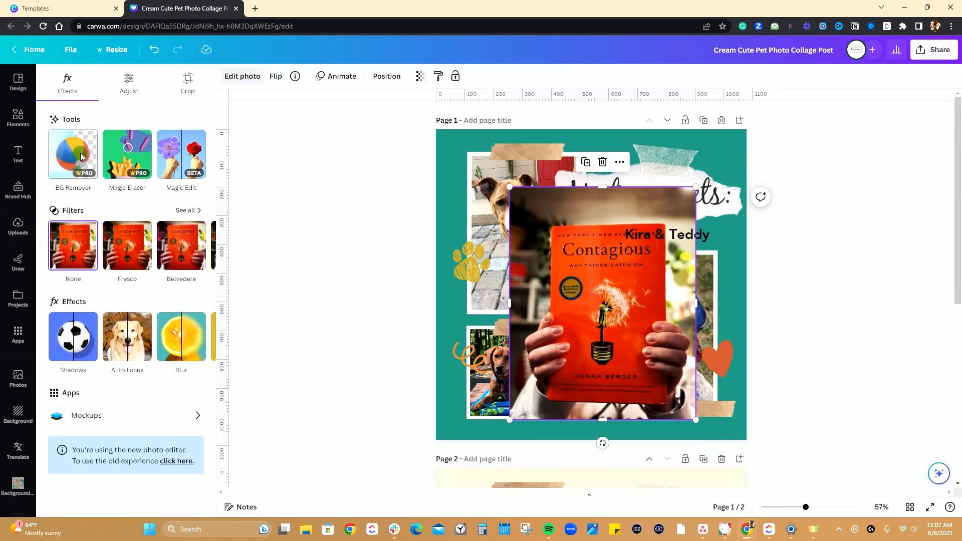
click(74, 159)
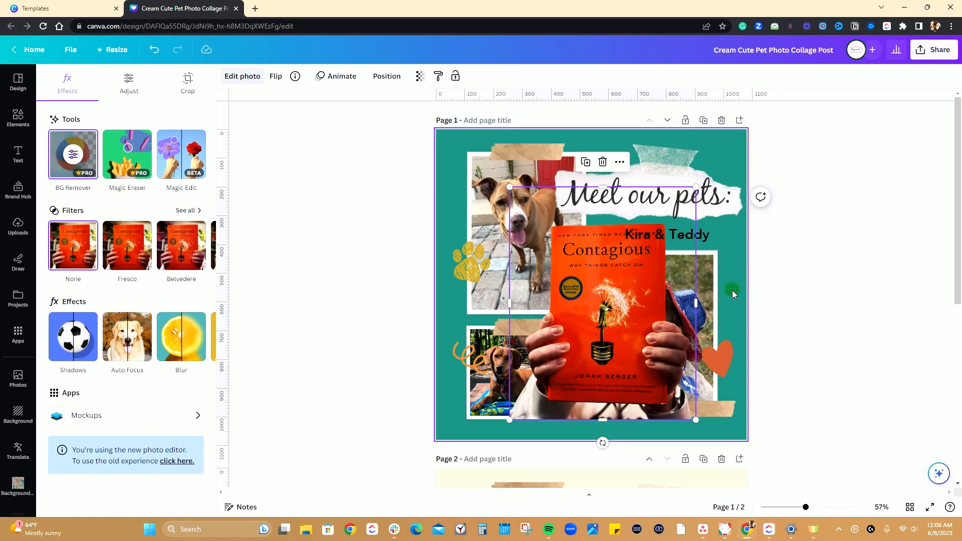
Shrink the book cutout and place it in the upper-right corner of the page 1 collage.
drag(698, 420, 599, 303)
drag(567, 264, 715, 209)
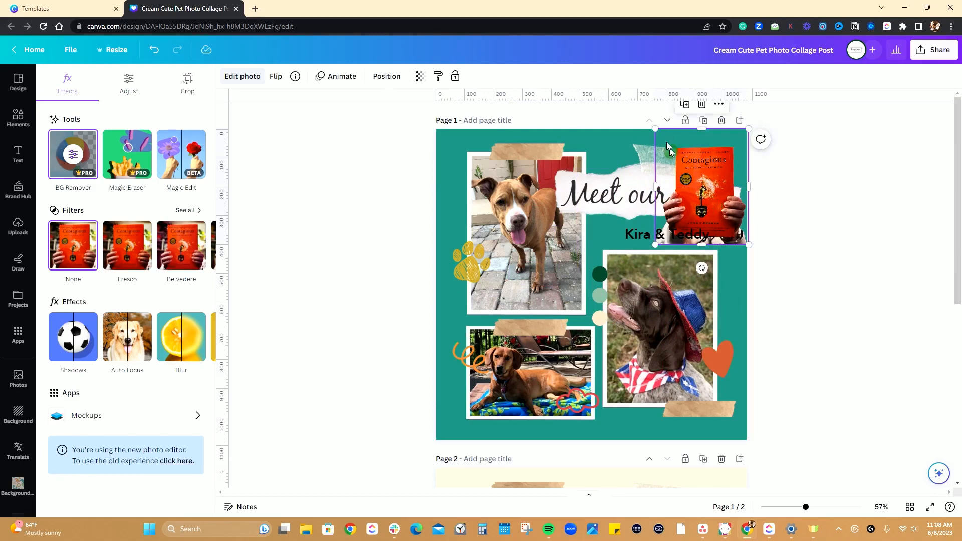
drag(702, 132, 701, 144)
drag(654, 246, 689, 208)
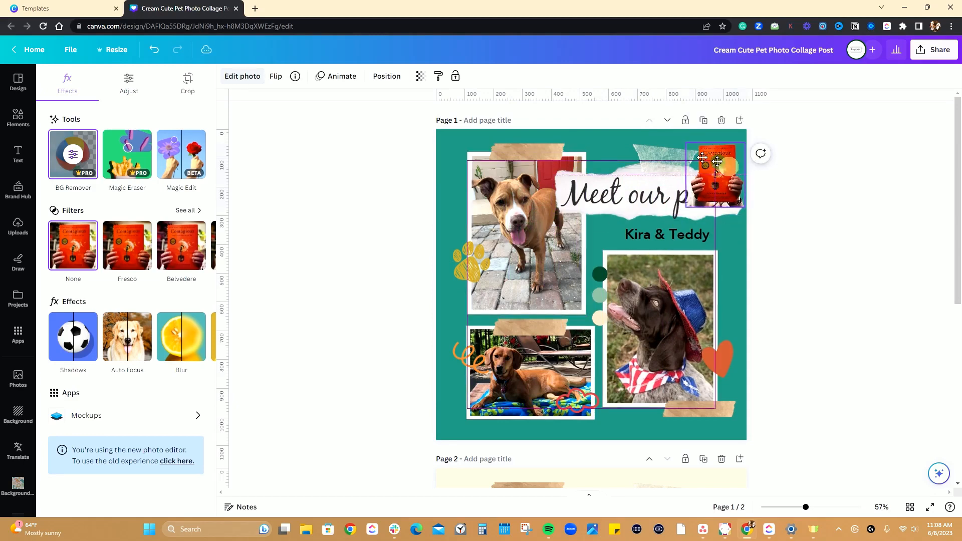
Delete the book cutout from page 1.
drag(728, 175, 717, 218)
key(Delete)
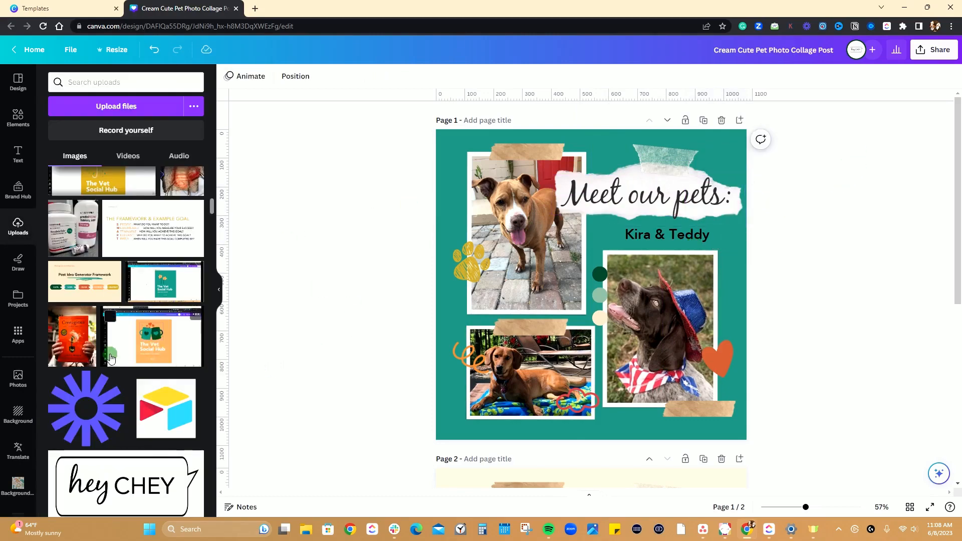
Compare the customized collage on page 1 with the original template design on page 2.
scroll(111, 356, up, 15)
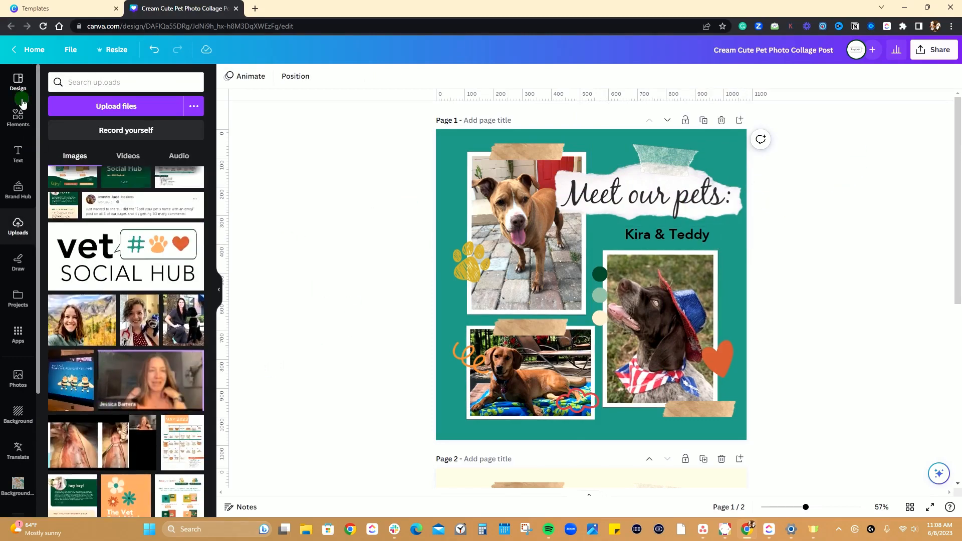
click(18, 116)
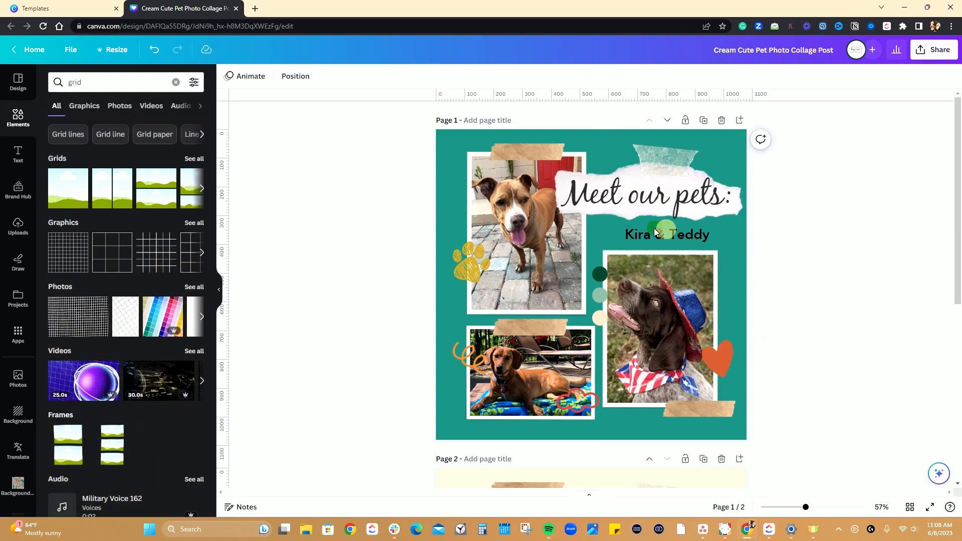
scroll(759, 299, down, 7)
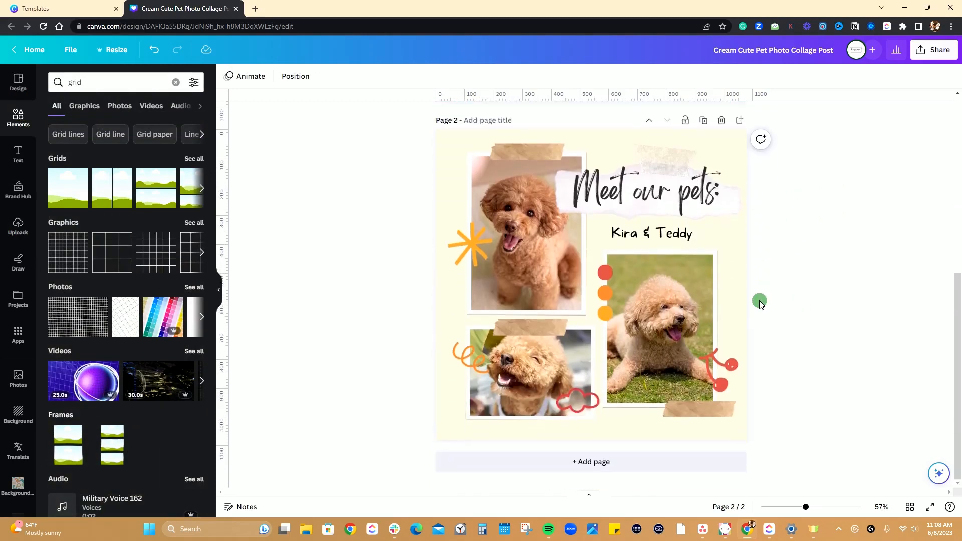
scroll(786, 322, up, 4)
scroll(787, 321, up, 3)
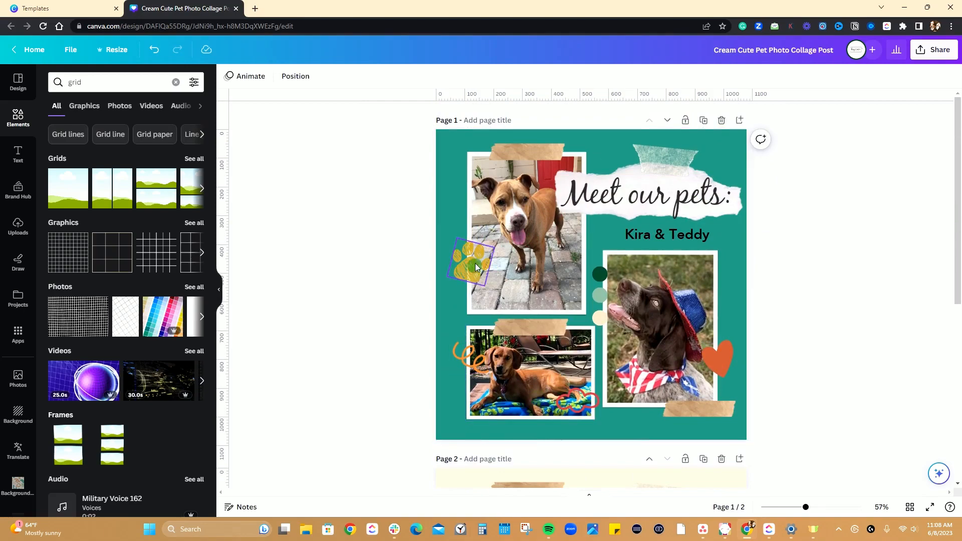
scroll(775, 379, down, 6)
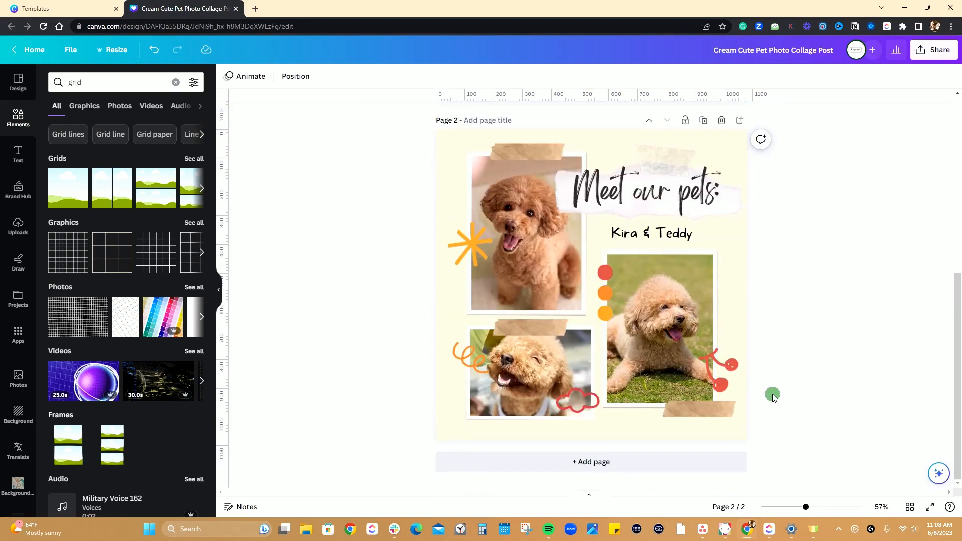
scroll(771, 397, up, 4)
scroll(774, 400, up, 2)
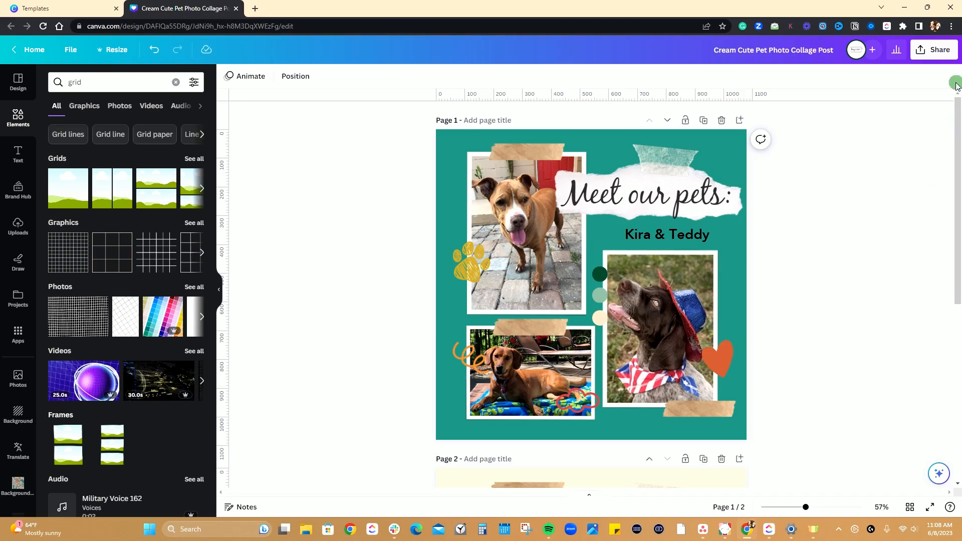
Open the design's download settings and look through the available file types.
click(933, 55)
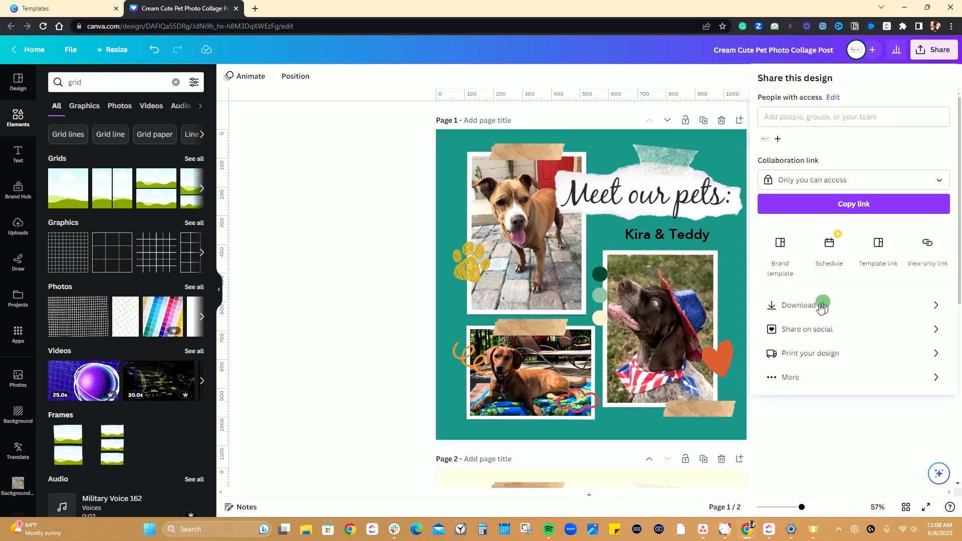
click(932, 304)
click(811, 120)
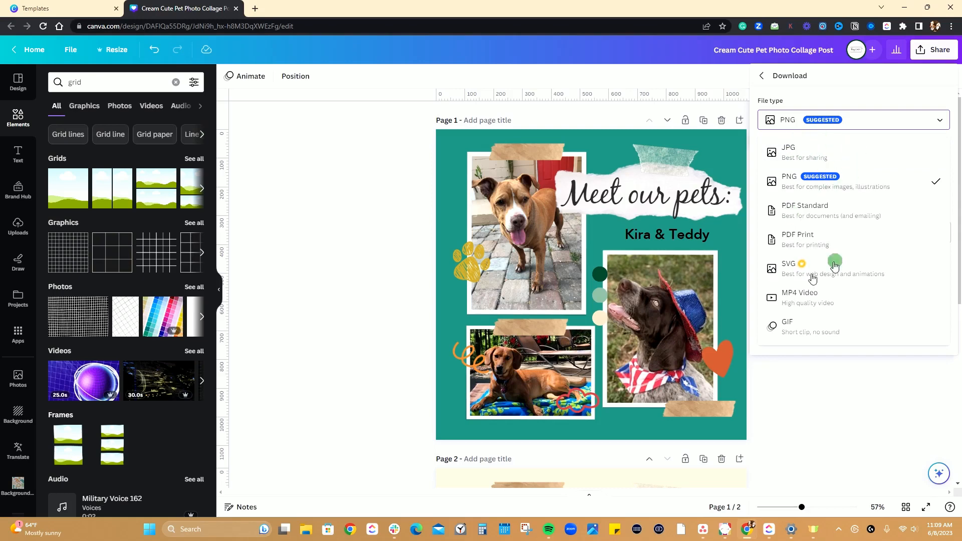
click(835, 83)
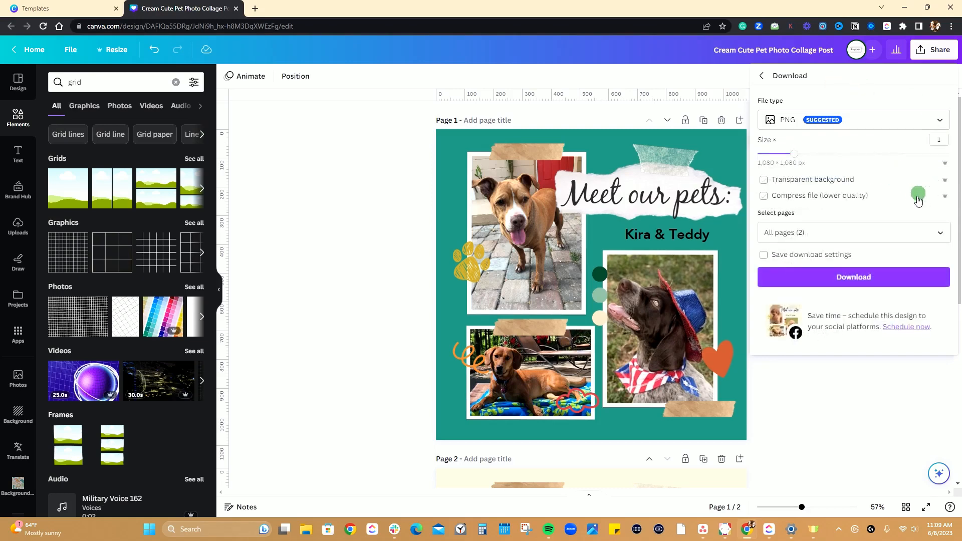
Limit the PNG download to page 1 and start it, then cancel saving the file.
click(938, 232)
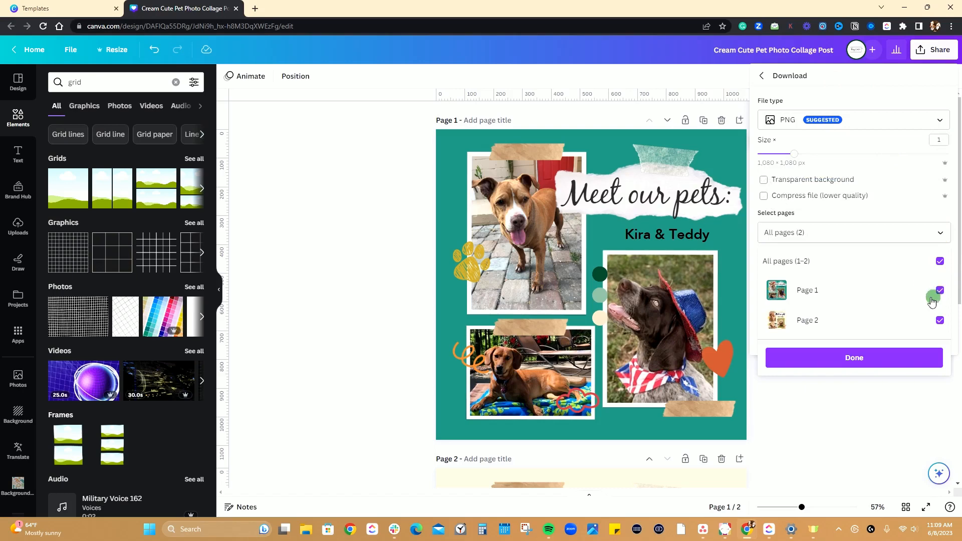
click(939, 261)
click(938, 291)
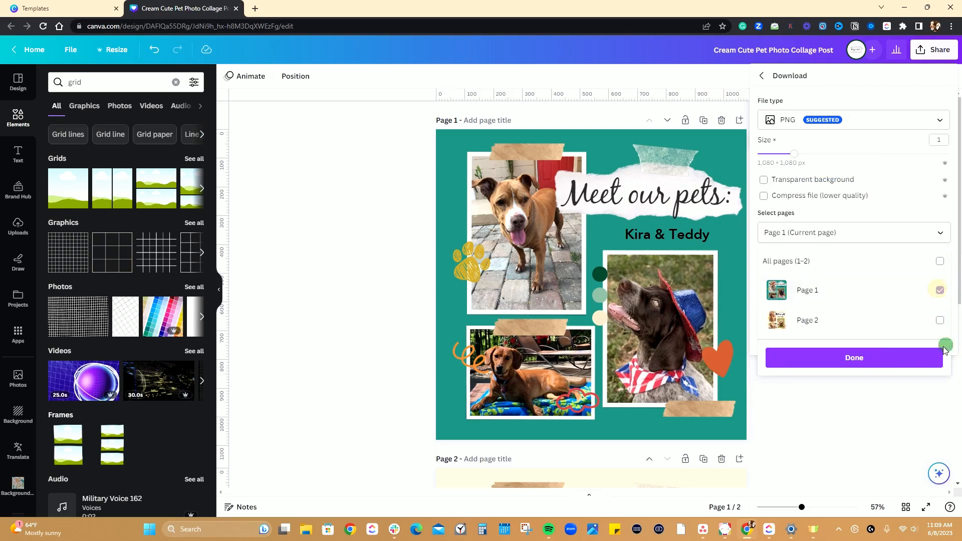
click(870, 359)
click(850, 280)
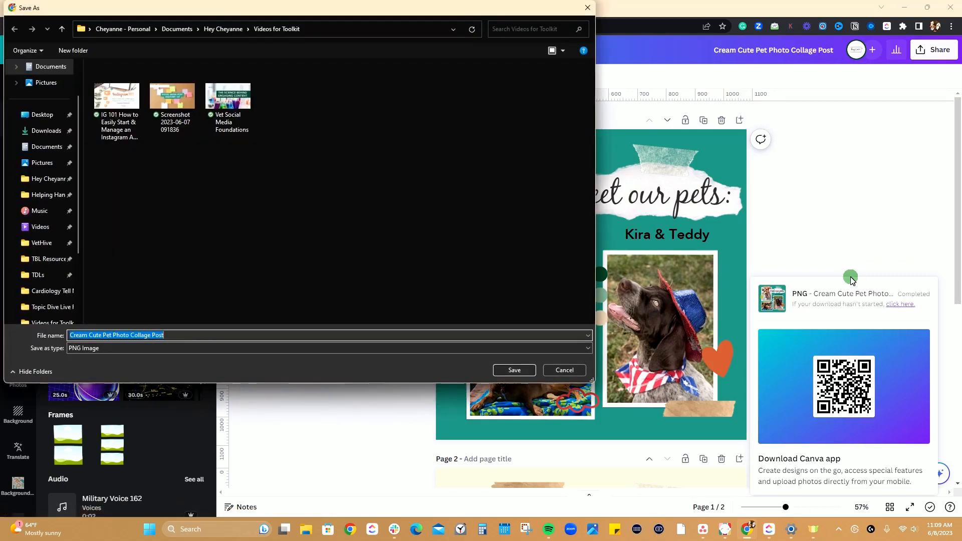
click(589, 8)
Create a view-only link for the design and copy it.
click(928, 52)
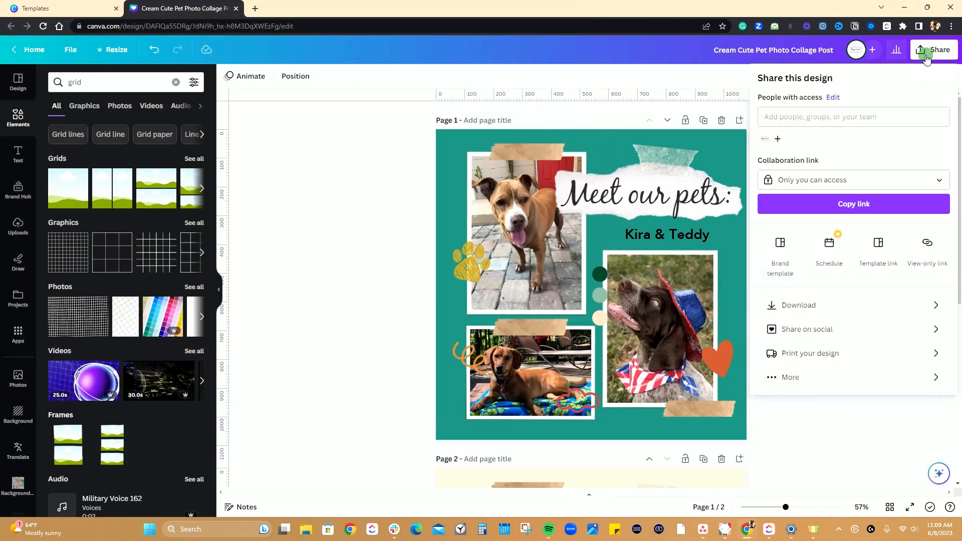
click(927, 247)
click(940, 145)
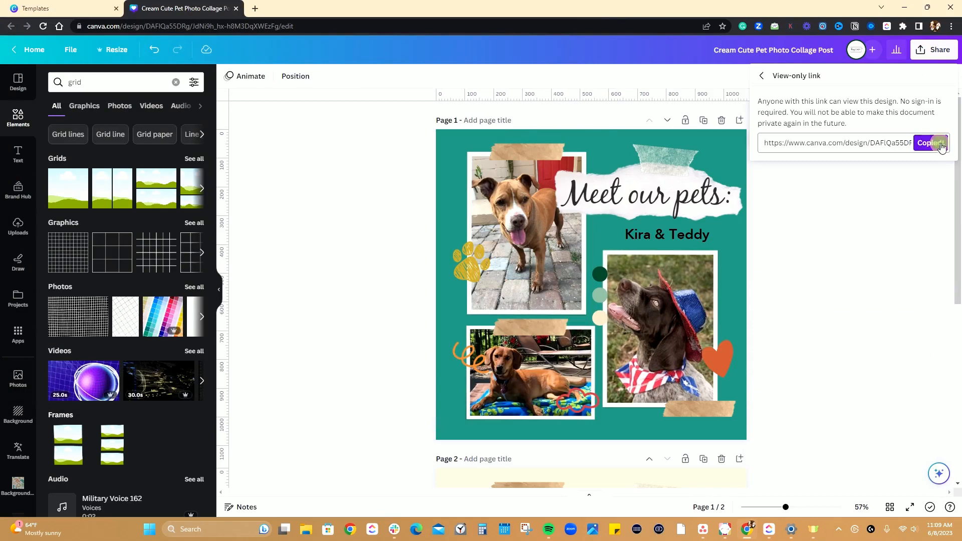
Open a new browser tab for visiting the copied view-only link.
click(255, 9)
click(246, 26)
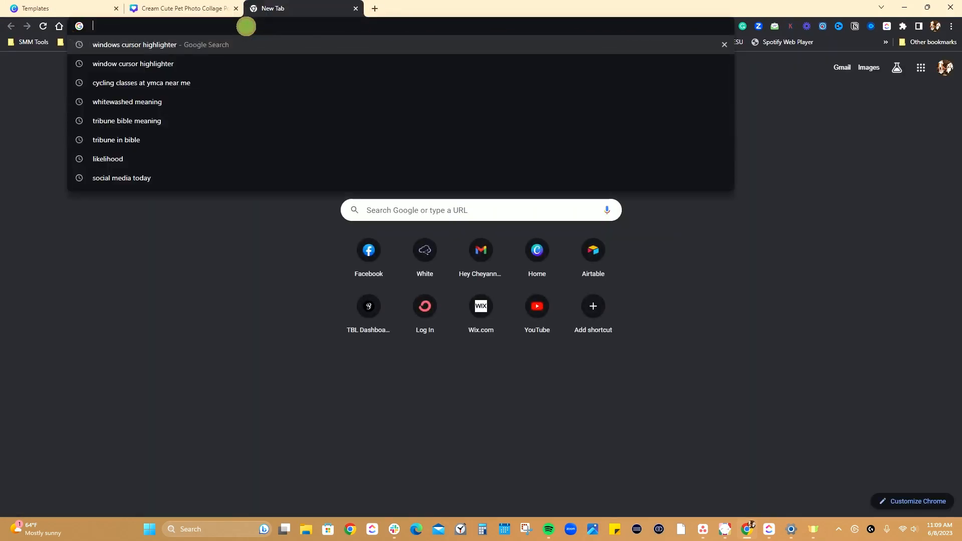